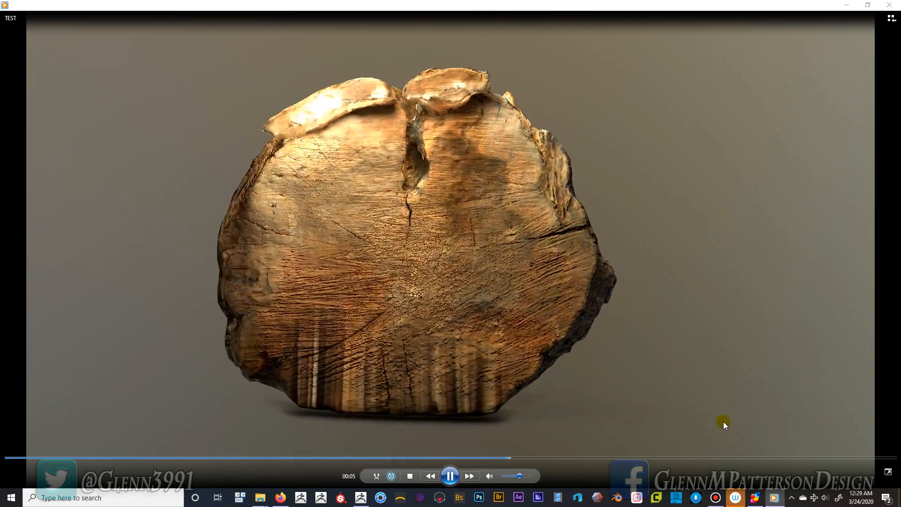
# Switch to Firefox and view the display.land home page.
pyautogui.click(281, 496)
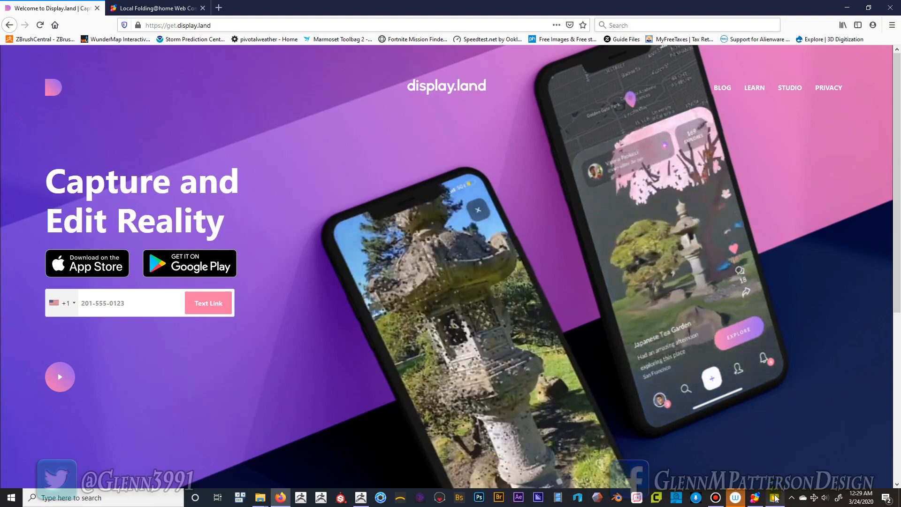
pyautogui.moveTo(776, 499)
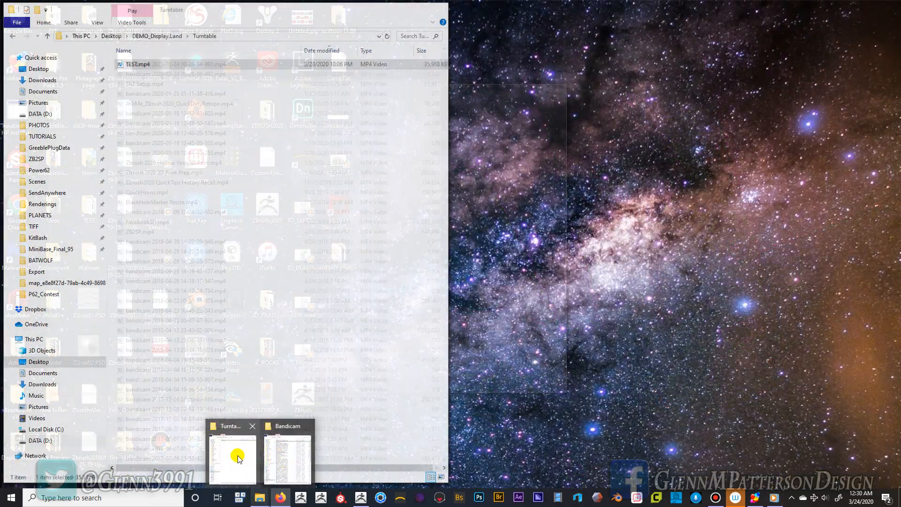
# Play Display-LandDemo.mp4 from the DEMO_Display.Land > Demo_AME folder to review the phone capture, and close the player.
pyautogui.click(235, 458)
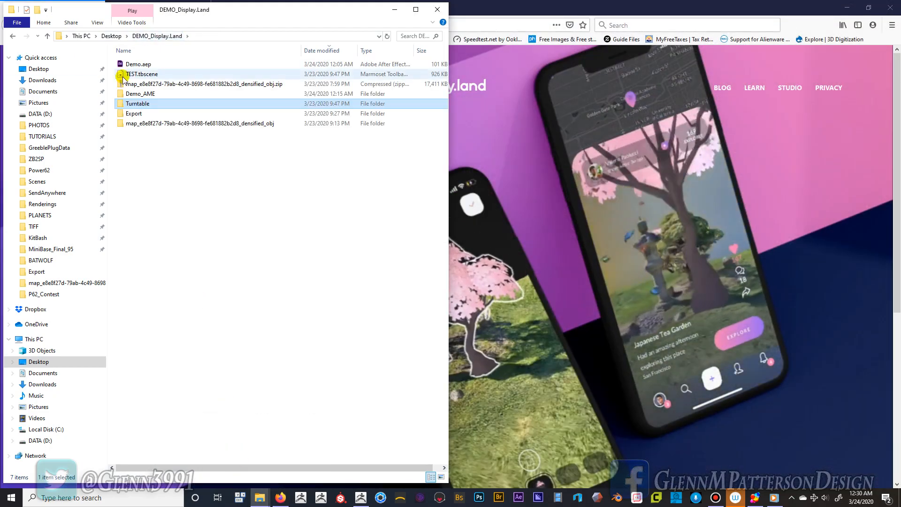
pyautogui.doubleClick(120, 94)
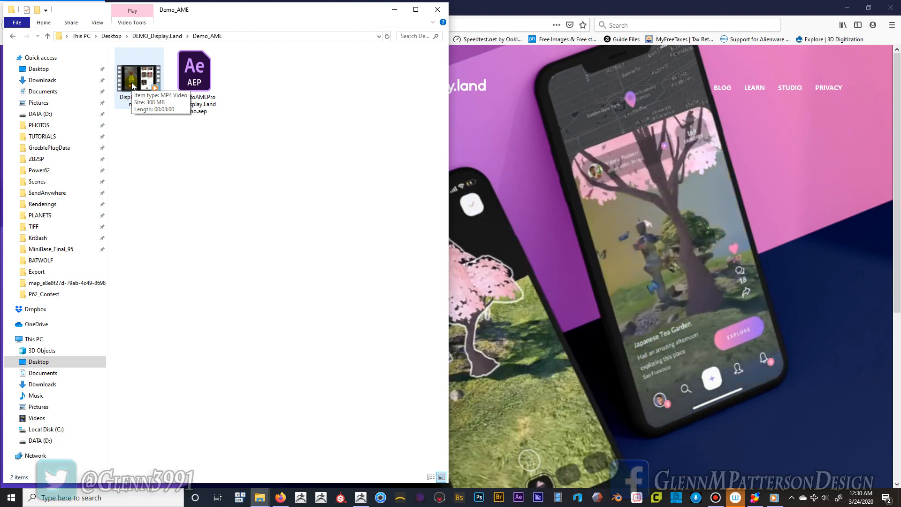
pyautogui.doubleClick(133, 86)
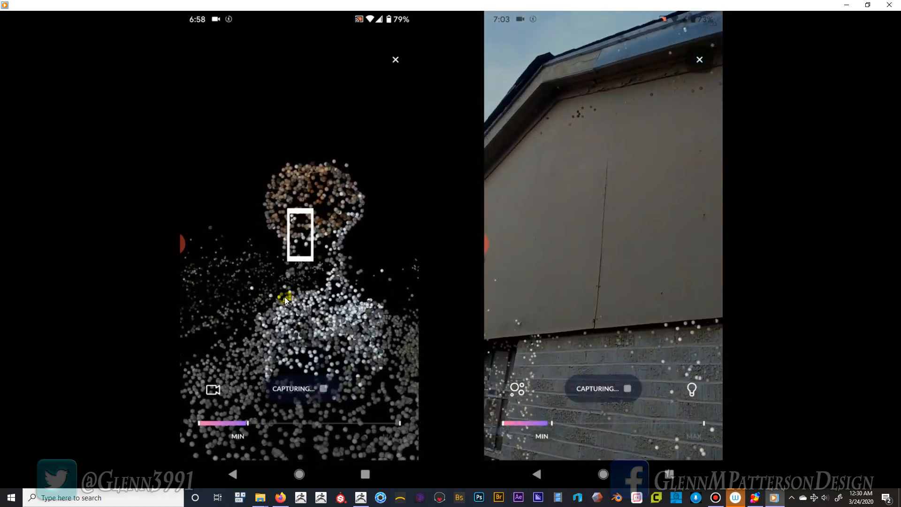
pyautogui.moveTo(620, 259)
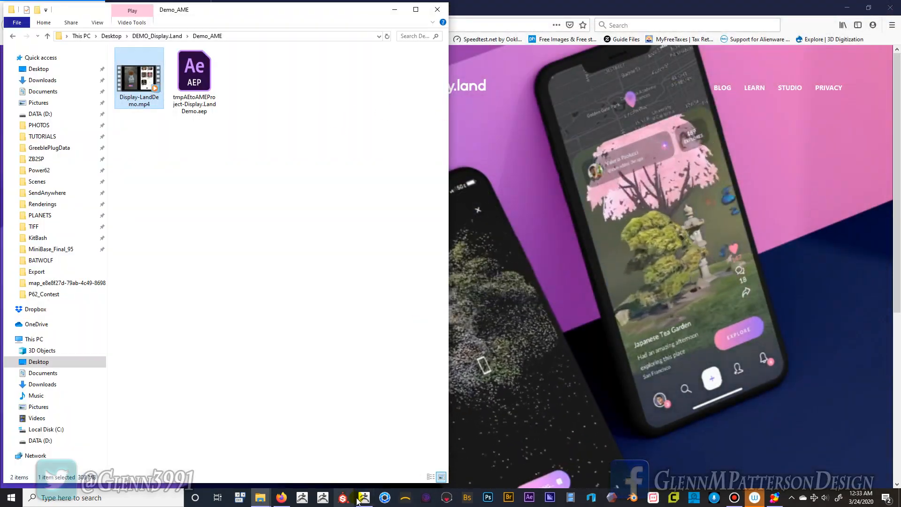
pyautogui.click(890, 7)
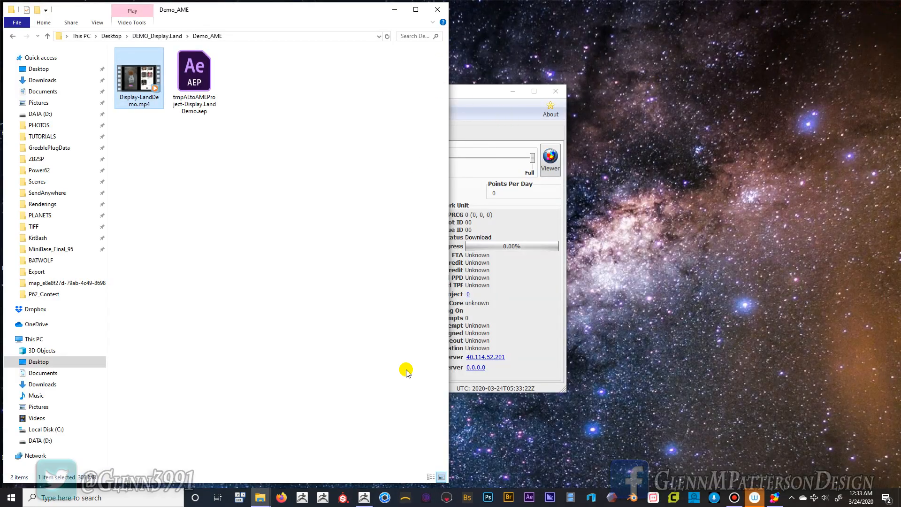
# Switch to ZBrush, place a PolyMesh3D star on the canvas in Edit mode, and snap it to the front view.
pyautogui.click(365, 497)
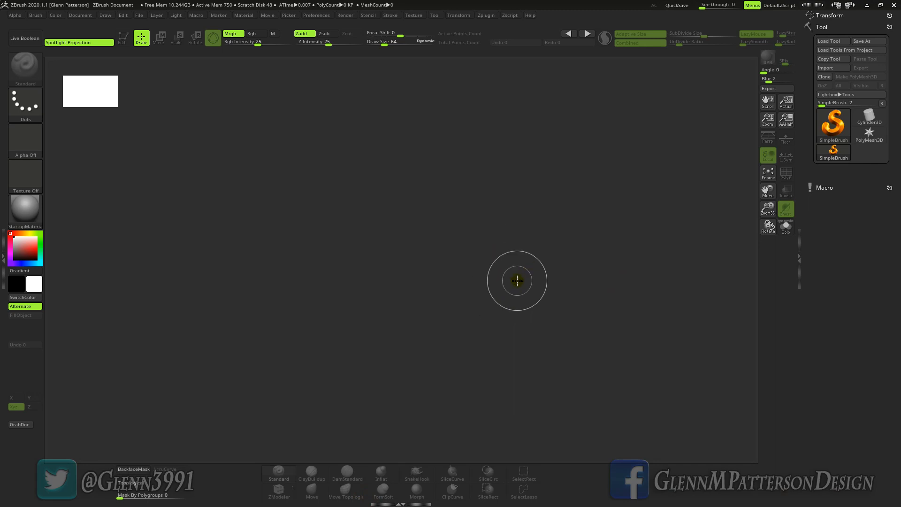
pyautogui.click(869, 133)
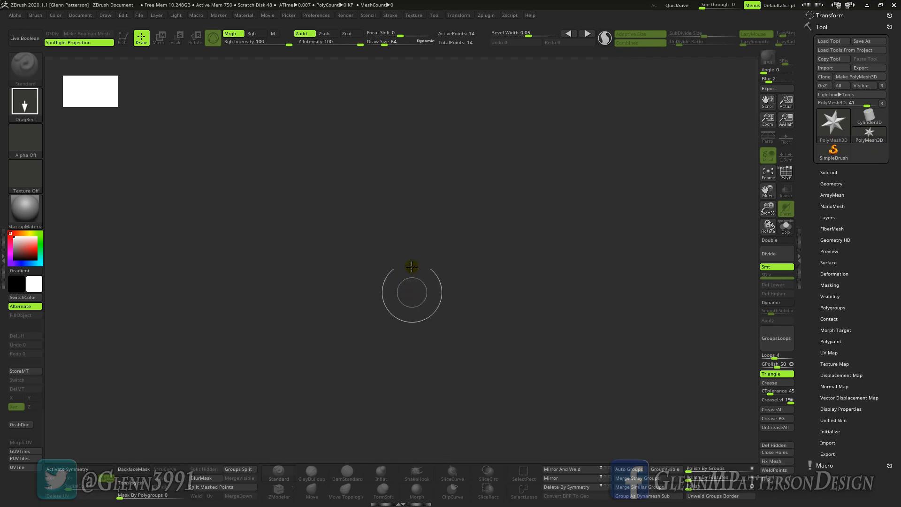
pyautogui.moveTo(411, 252); pyautogui.dragTo(399, 395)
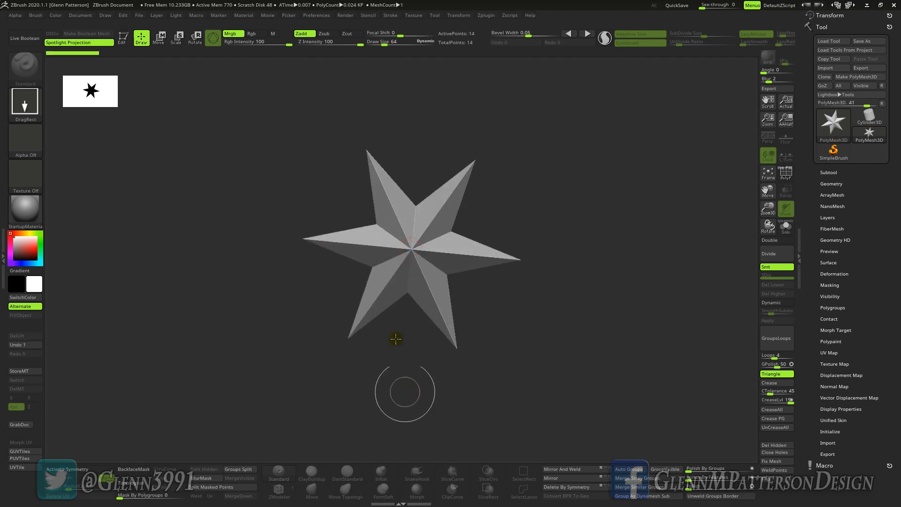
pyautogui.click(125, 41)
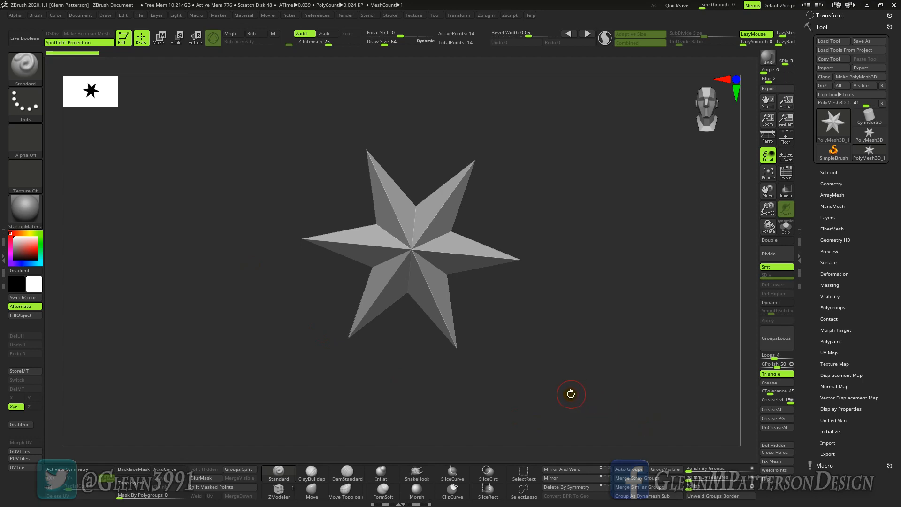
pyautogui.keyDown('shift'); pyautogui.moveTo(570, 394); pyautogui.dragTo(638, 331); pyautogui.keyUp('shift')
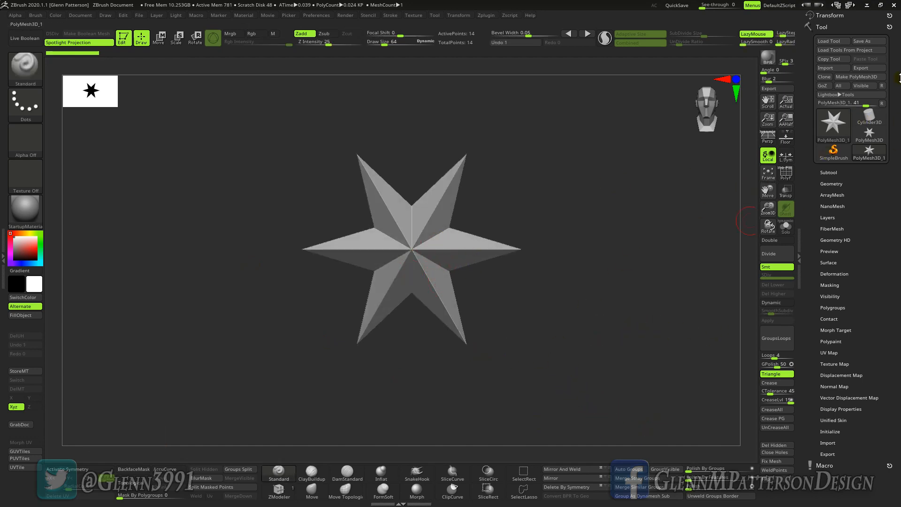
# Import the OBJ scan from the map_e8e8f27d-79ab-4c49-8698-fe681882b2d8_densified_obj folder in place of the star.
pyautogui.click(839, 69)
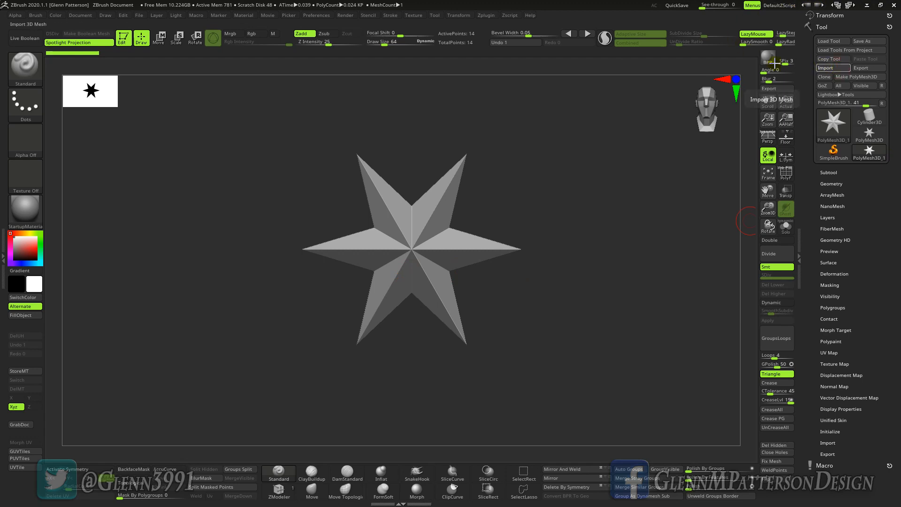
pyautogui.scroll(3, 280, 183)
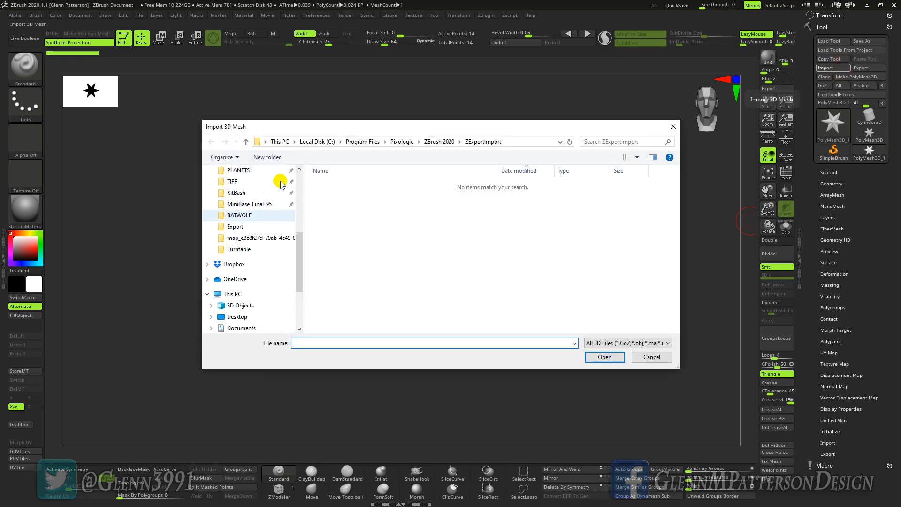
pyautogui.click(254, 238)
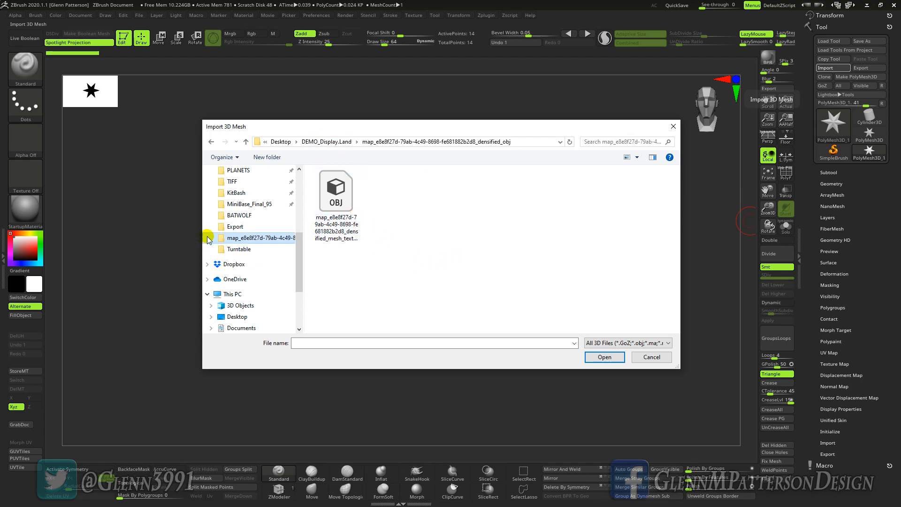
pyautogui.doubleClick(335, 201)
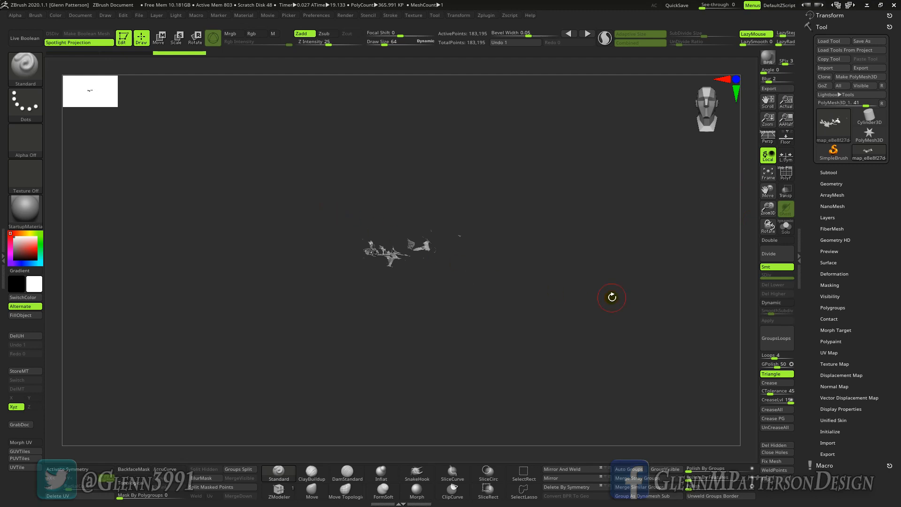
# Turn on double-sided display and PolyFrame for the imported scan, with the pedestal at its centre in close view.
pyautogui.click(775, 240)
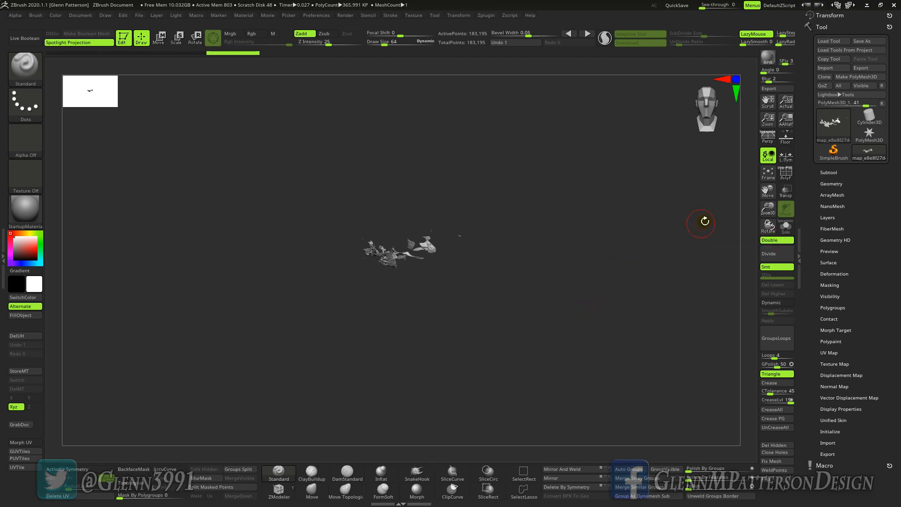
pyautogui.moveTo(767, 208); pyautogui.dragTo(737, 392)
pyautogui.moveTo(570, 268); pyautogui.dragTo(551, 304)
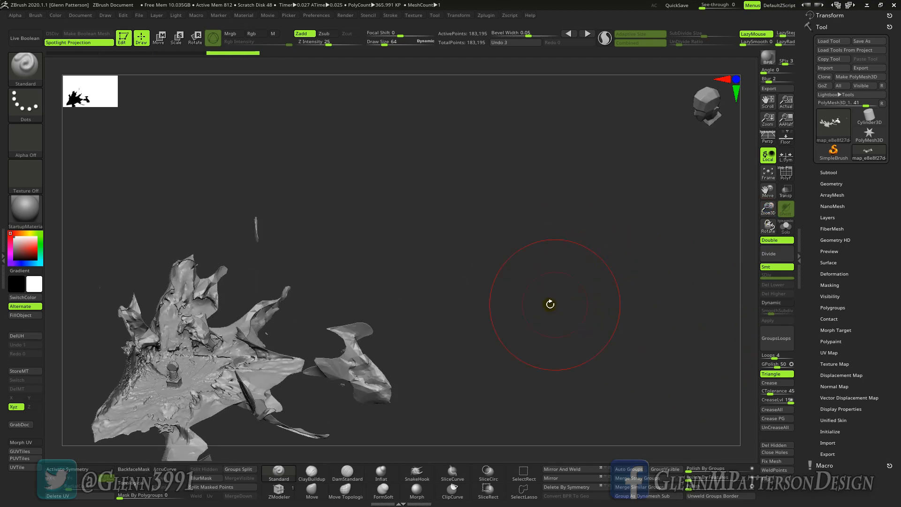
pyautogui.moveTo(769, 186); pyautogui.dragTo(900, 69)
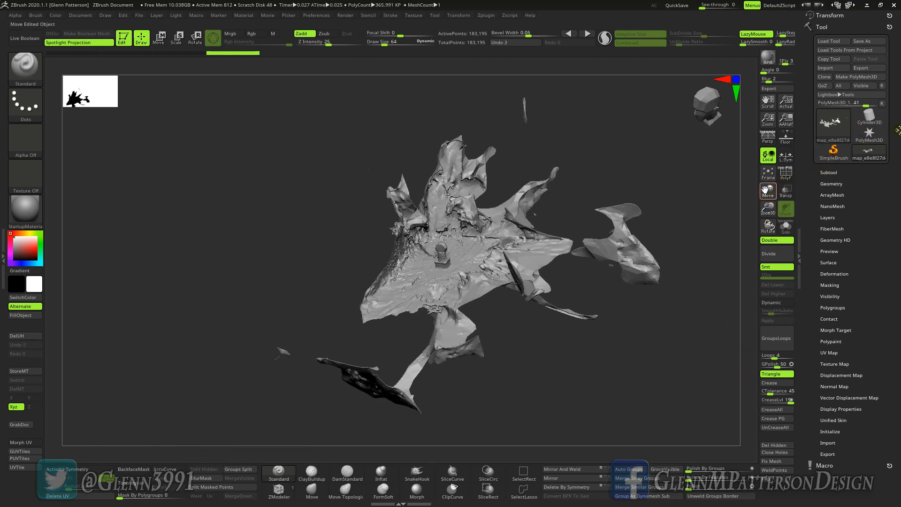
pyautogui.moveTo(442, 260)
pyautogui.mouseDown()
pyautogui.moveTo(430, 266)
pyautogui.moveTo(431, 296)
pyautogui.moveTo(466, 280)
pyautogui.moveTo(435, 268)
pyautogui.moveTo(439, 275)
pyautogui.moveTo(450, 250)
pyautogui.mouseUp()
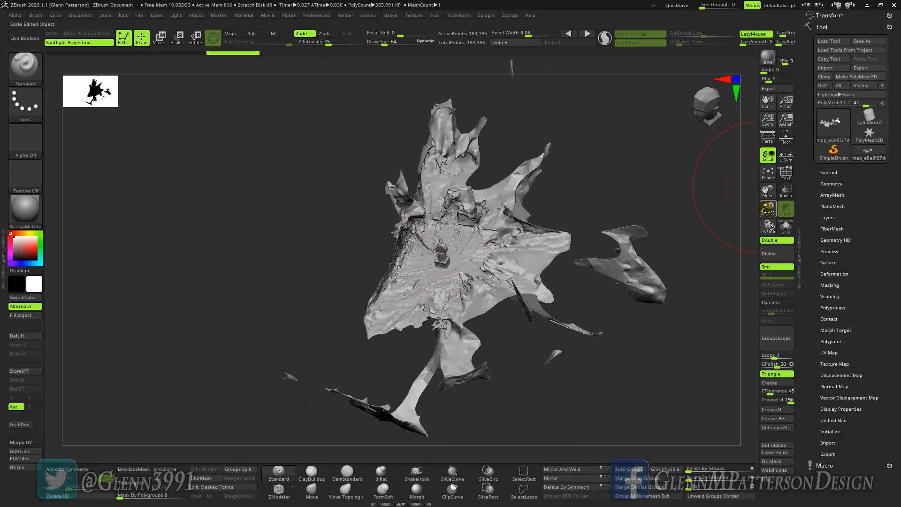
pyautogui.moveTo(767, 208); pyautogui.dragTo(801, 194)
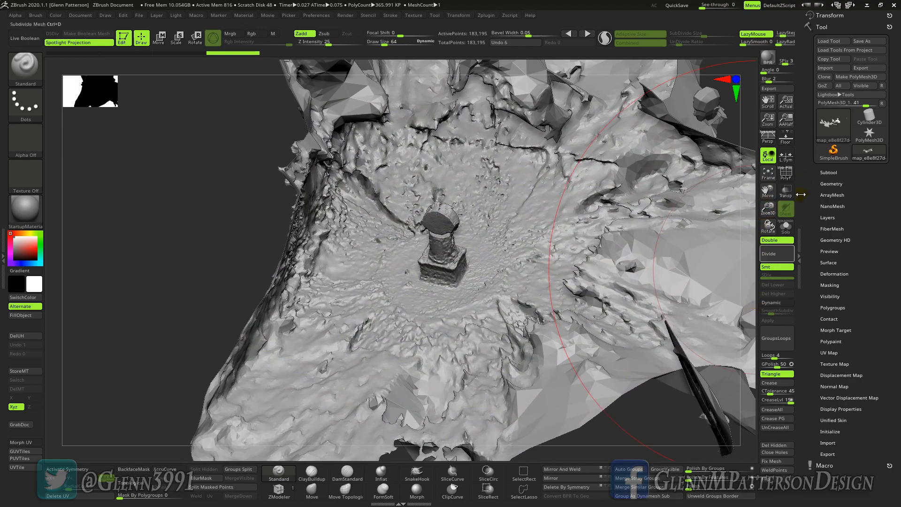
pyautogui.click(787, 175)
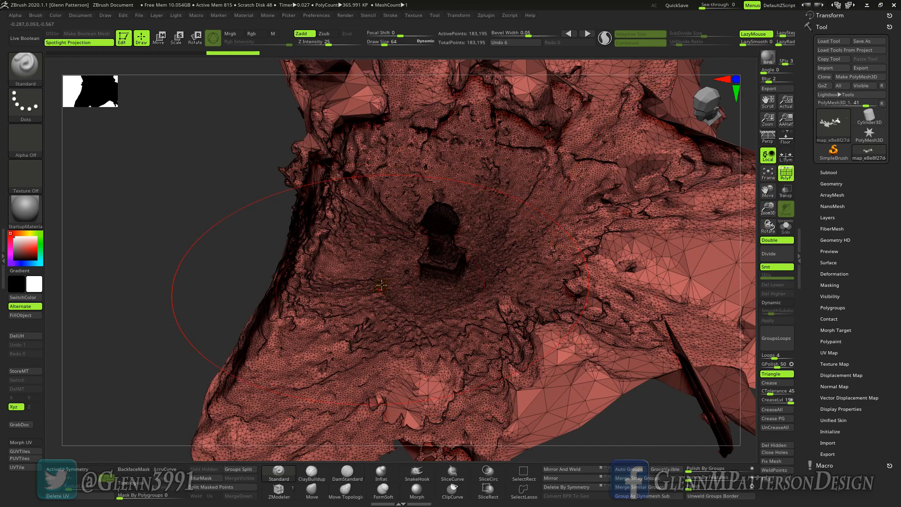
# Isolate the pedestal from above with a SelectRect rectangle and delete the hidden surrounding geometry.
pyautogui.moveTo(449, 267); pyautogui.dragTo(410, 297)
pyautogui.moveTo(410, 297); pyautogui.dragTo(498, 313, button='right')
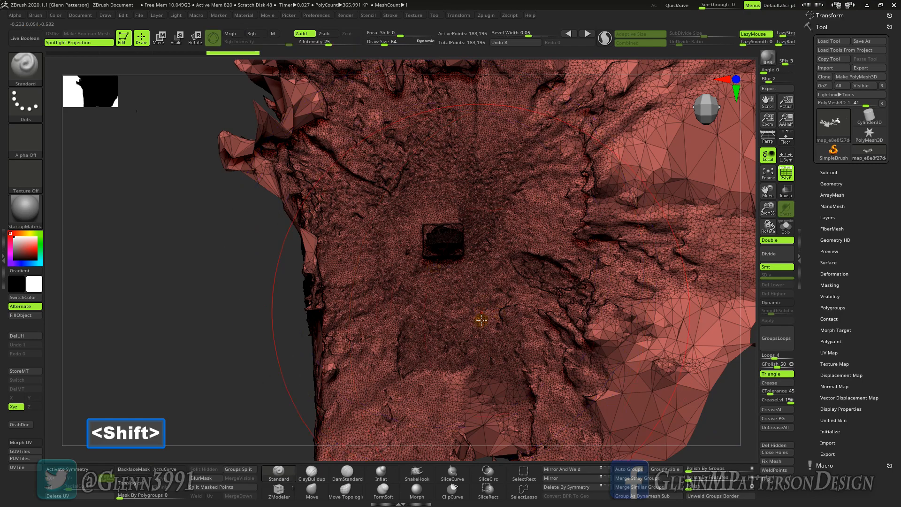
pyautogui.click(524, 474)
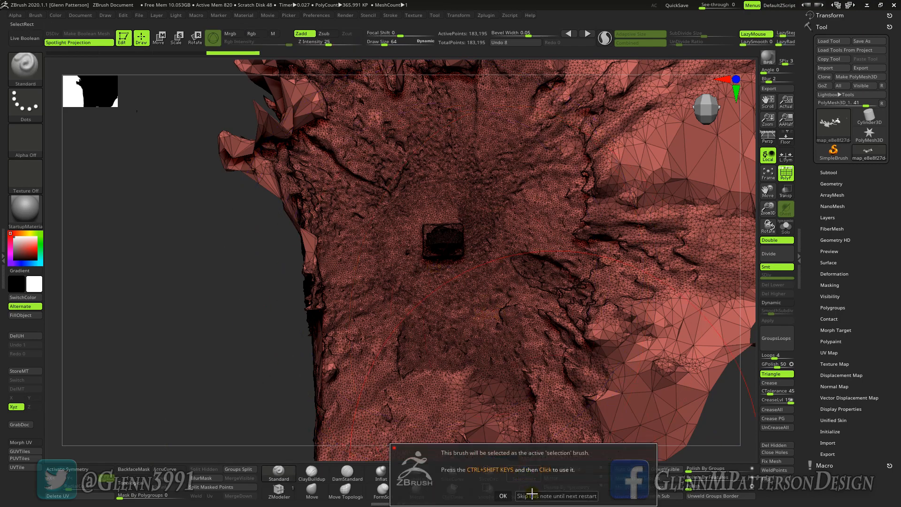
pyautogui.click(532, 492)
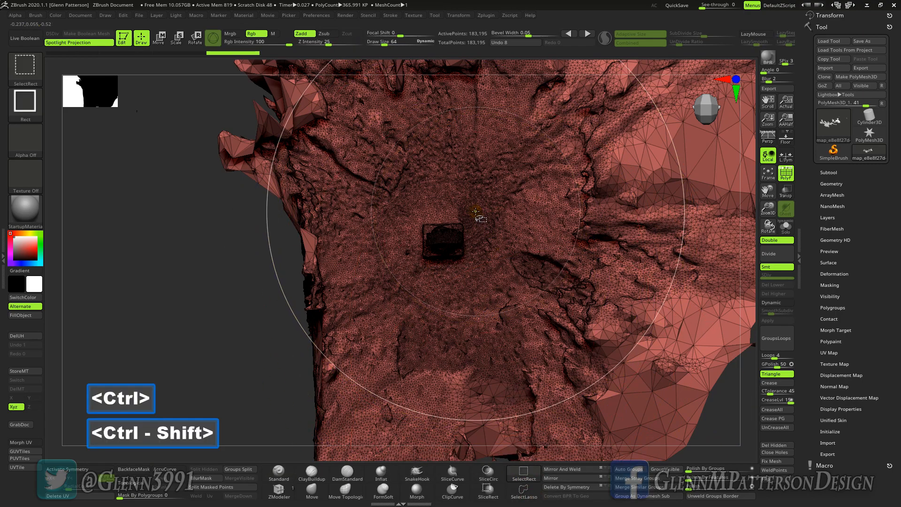
pyautogui.keyDown('ctrl'); pyautogui.keyDown('shift'); pyautogui.moveTo(476, 211); pyautogui.dragTo(409, 275); pyautogui.keyUp('shift'); pyautogui.keyUp('ctrl')
pyautogui.moveTo(458, 316); pyautogui.dragTo(467, 255)
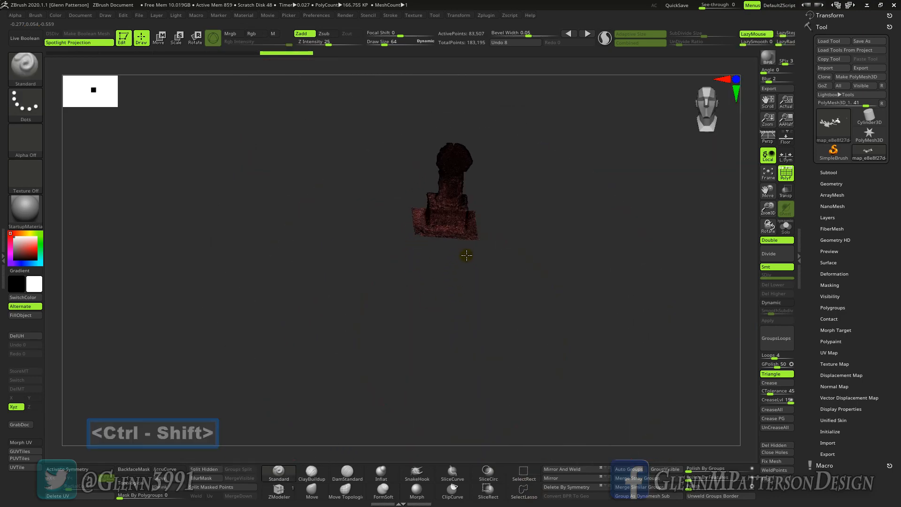
pyautogui.click(780, 445)
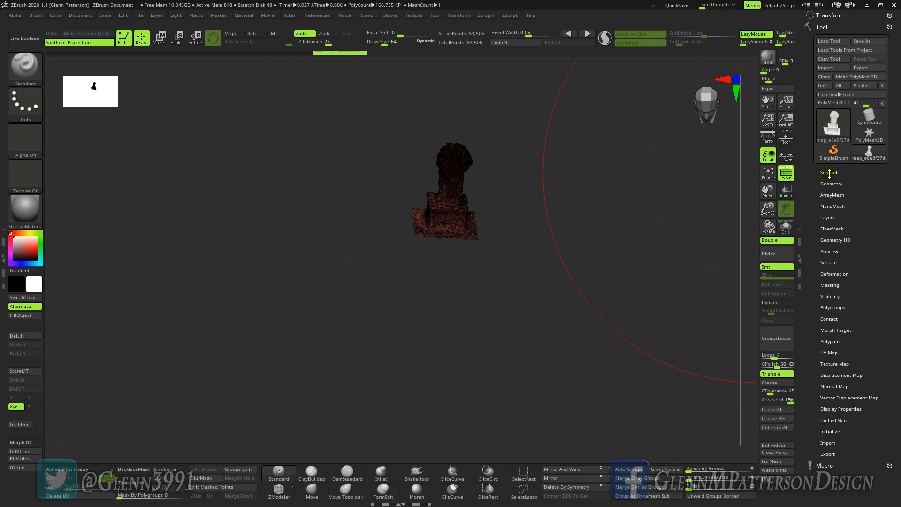
# Isolate the round wood slab on top of the pedestal with a selection rectangle and delete the hidden base.
pyautogui.click(768, 174)
pyautogui.moveTo(704, 252)
pyautogui.mouseDown()
pyautogui.moveTo(593, 343)
pyautogui.moveTo(596, 316)
pyautogui.moveTo(601, 410)
pyautogui.moveTo(571, 428)
pyautogui.moveTo(271, 376)
pyautogui.moveTo(167, 236)
pyautogui.moveTo(206, 182)
pyautogui.mouseUp()
pyautogui.hotkey('ctrl', 'shift')
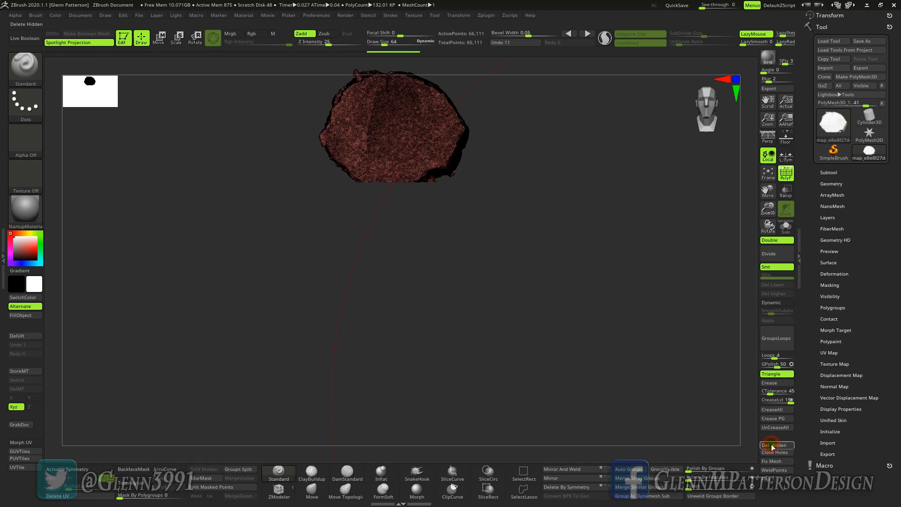
# Set the Move Gizmo at the middle of the slab's face and send the mesh to the world origin.
pyautogui.click(772, 178)
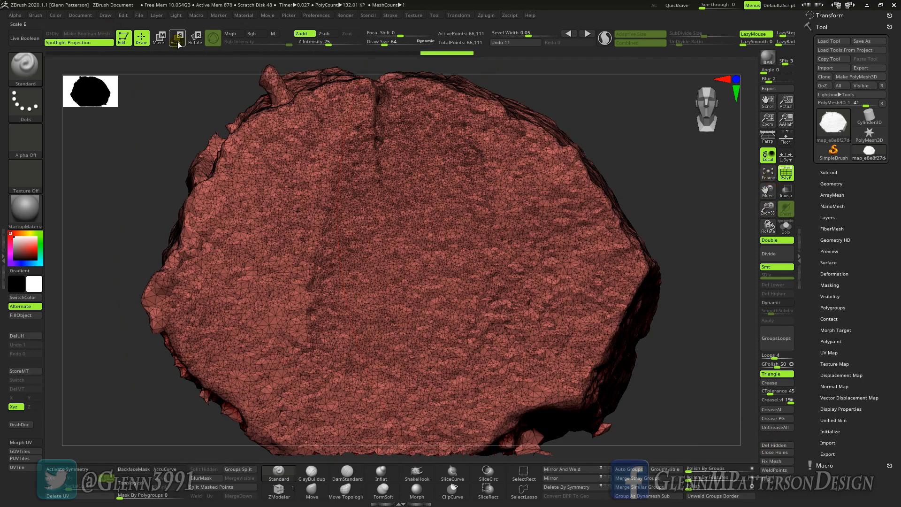
pyautogui.click(160, 38)
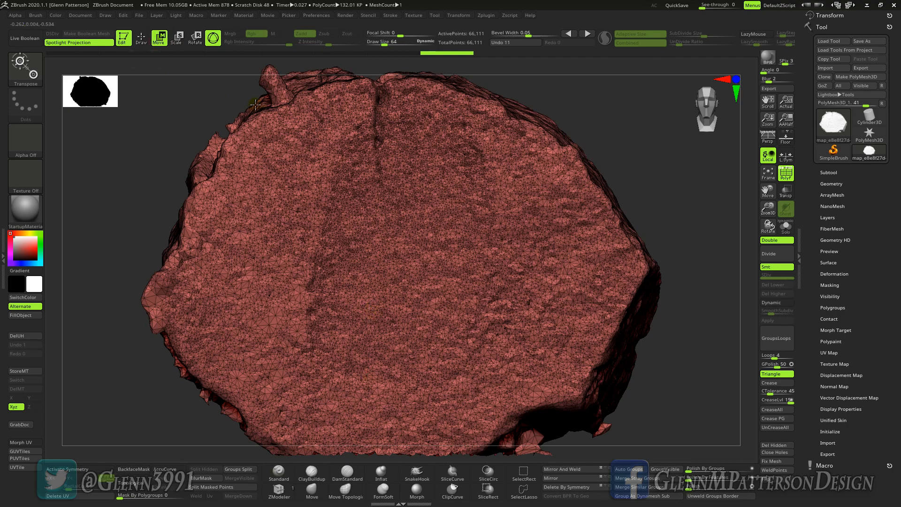
pyautogui.press('alt')
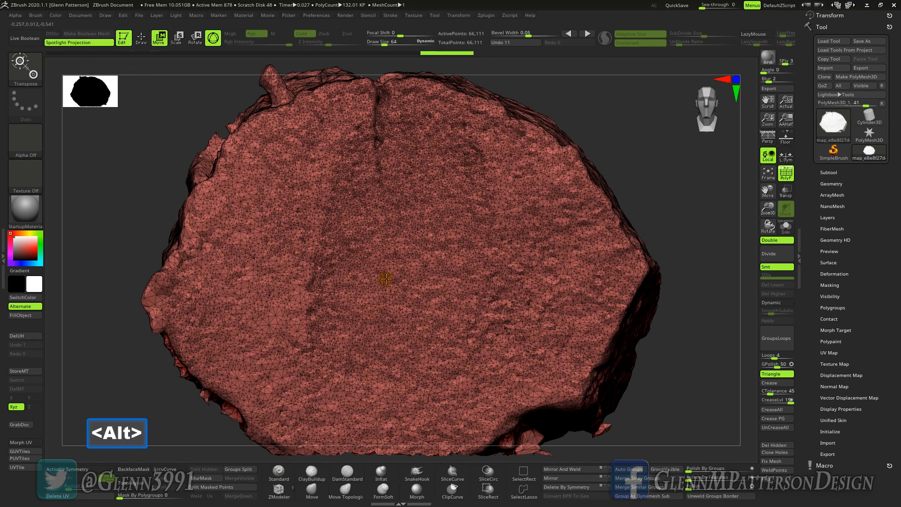
pyautogui.keyDown('alt'); pyautogui.click(386, 280); pyautogui.keyUp('alt')
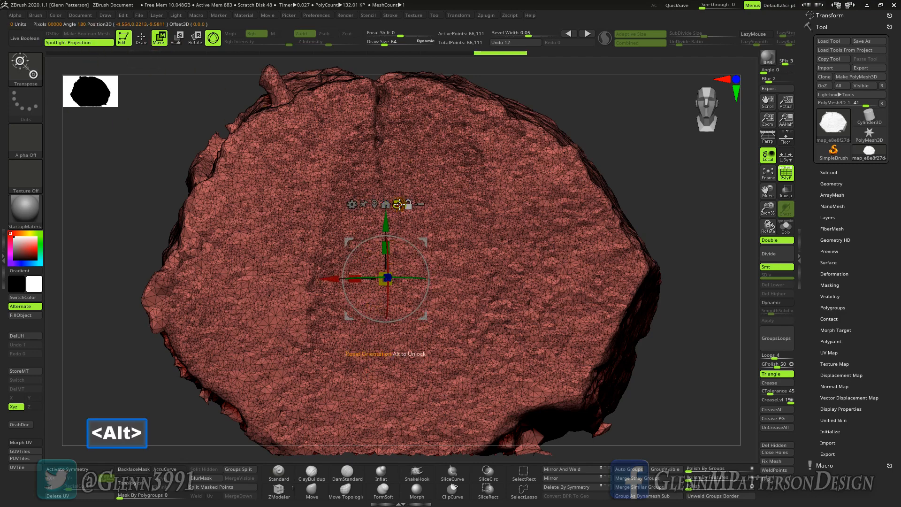
pyautogui.keyDown('alt'); pyautogui.moveTo(385, 218); pyautogui.dragTo(405, 204); pyautogui.keyUp('alt')
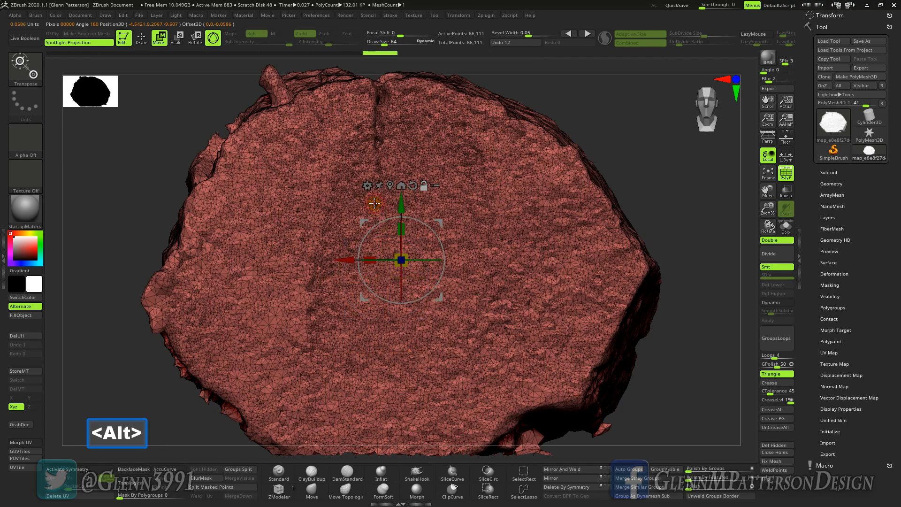
pyautogui.keyDown('alt'); pyautogui.click(401, 185); pyautogui.keyUp('alt')
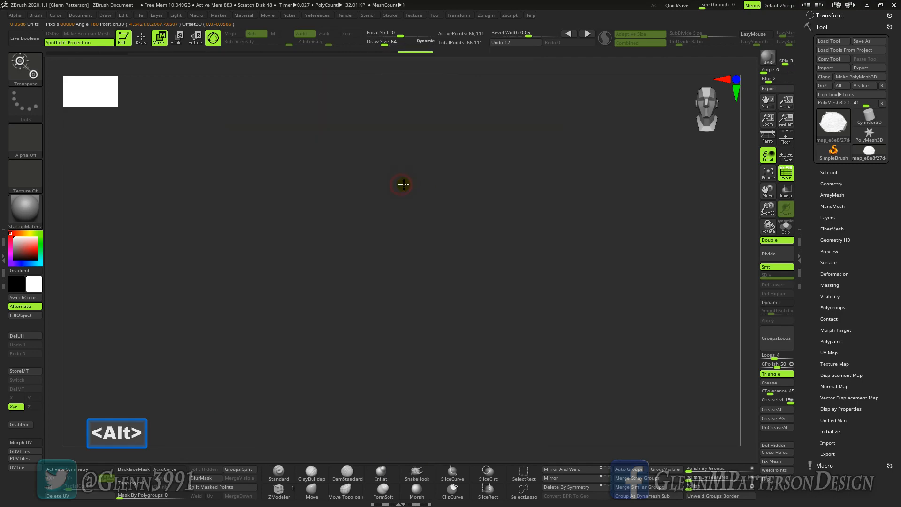
pyautogui.click(769, 173)
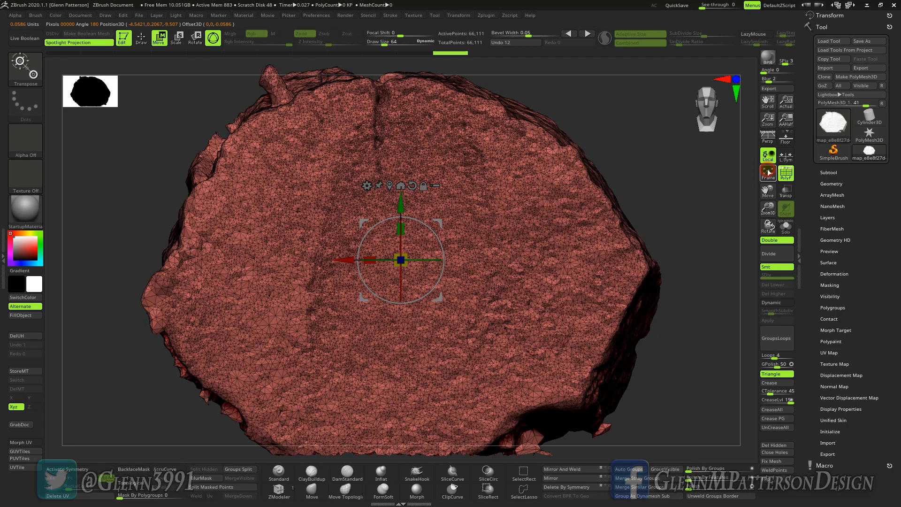
# Unify the slab mesh's size with the Deformation settings and frame it in the view.
pyautogui.click(832, 273)
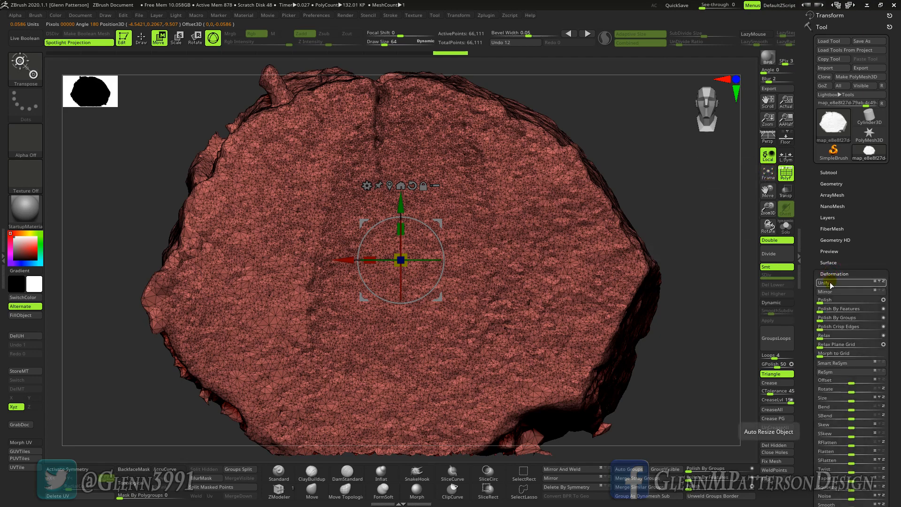
pyautogui.click(829, 283)
pyautogui.click(768, 175)
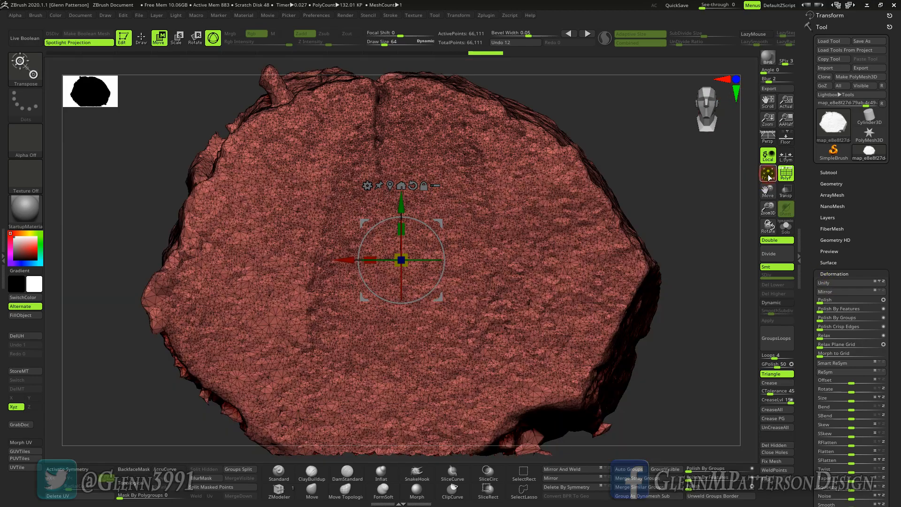
# Examine the slab mesh's front, sides and back, and closely inspect the coarse polygons around the damaged rim.
pyautogui.moveTo(684, 358); pyautogui.dragTo(721, 296)
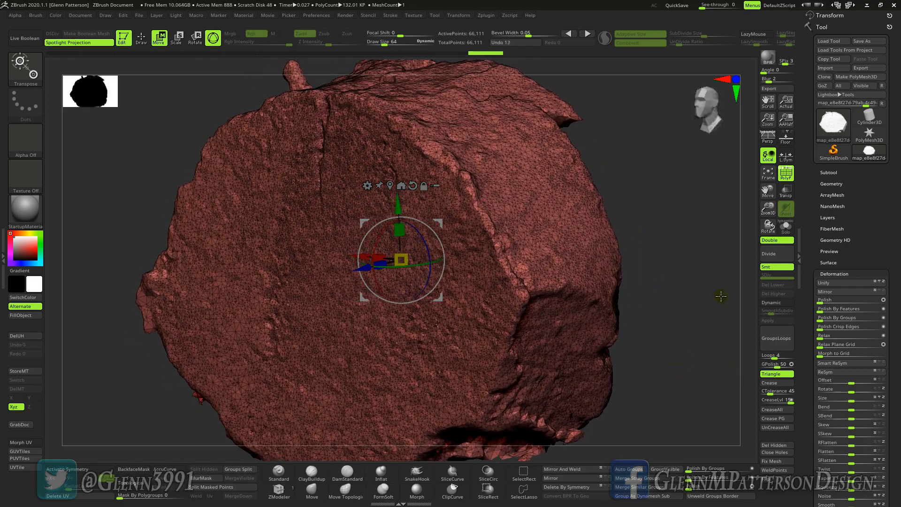
pyautogui.moveTo(768, 209); pyautogui.dragTo(768, 225)
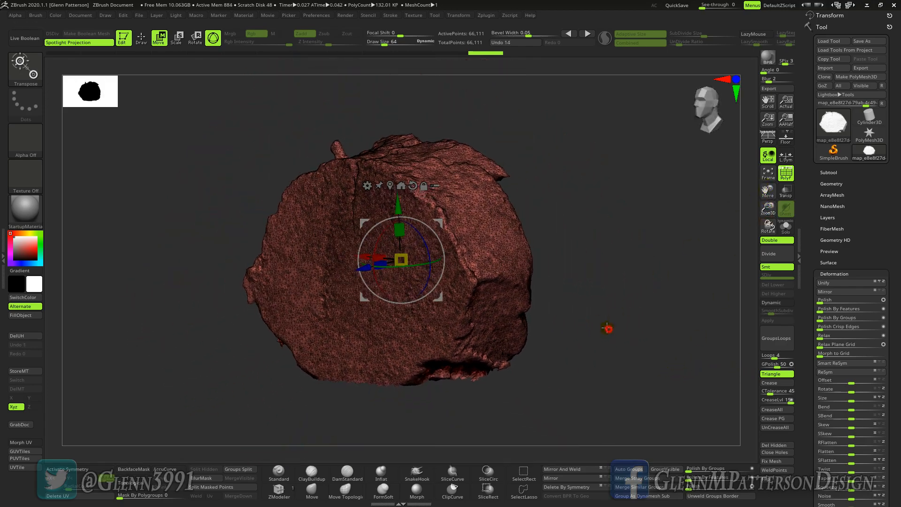
pyautogui.moveTo(604, 326); pyautogui.dragTo(560, 270)
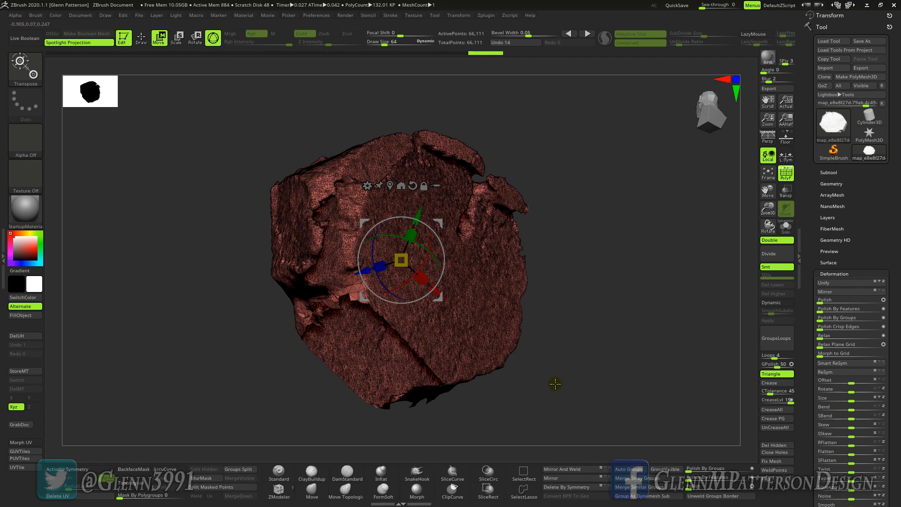
pyautogui.moveTo(556, 384)
pyautogui.mouseDown()
pyautogui.moveTo(539, 377)
pyautogui.moveTo(545, 384)
pyautogui.mouseUp()
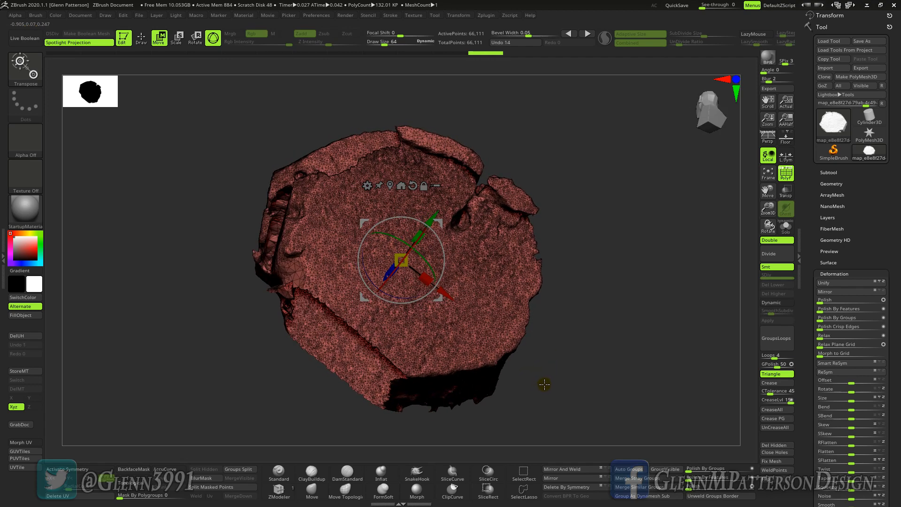
pyautogui.moveTo(768, 208); pyautogui.dragTo(772, 271)
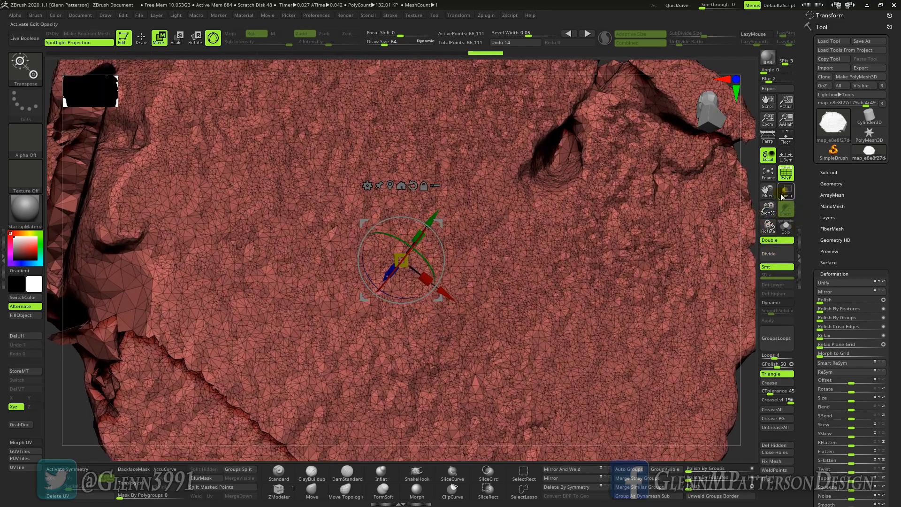
pyautogui.moveTo(768, 191); pyautogui.dragTo(900, 218)
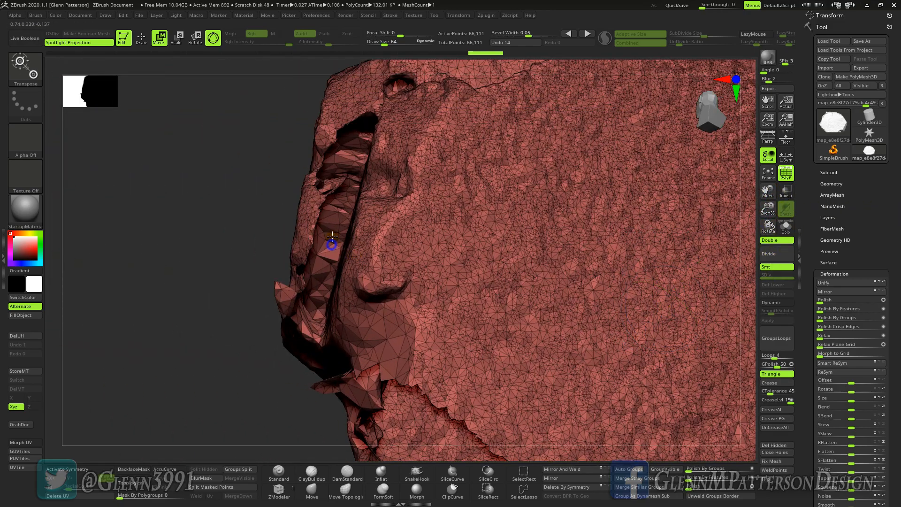
pyautogui.moveTo(270, 234); pyautogui.dragTo(315, 216)
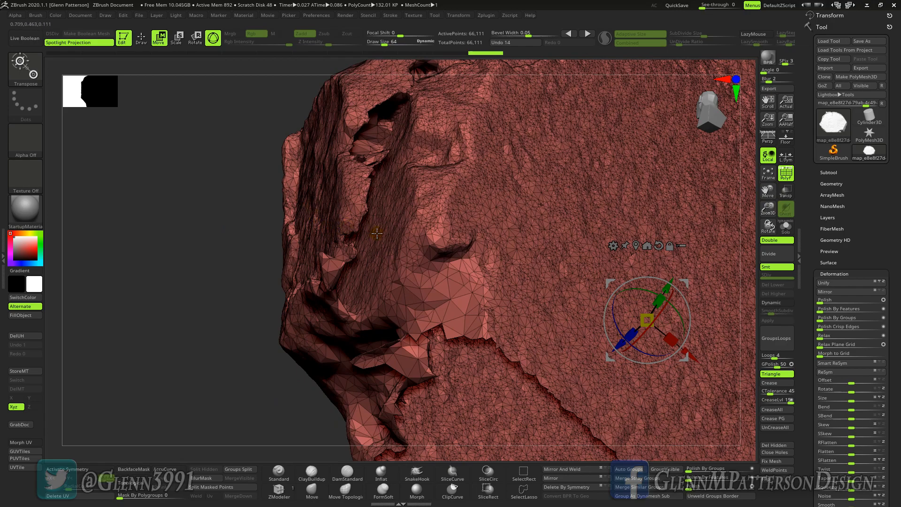
pyautogui.moveTo(376, 234); pyautogui.dragTo(451, 260)
pyautogui.moveTo(767, 213); pyautogui.dragTo(777, 185)
pyautogui.click(768, 174)
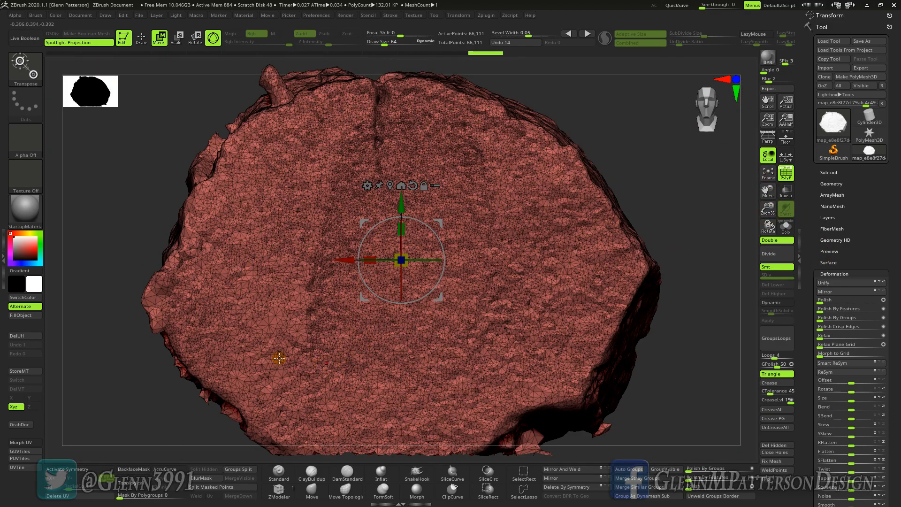
# Import the texture image map_e8e8f27d-79ab-4c49-8698-fe681882b2d8_densified_mesh_textured_4096.jpg and flip it vertically.
pyautogui.click(3, 249)
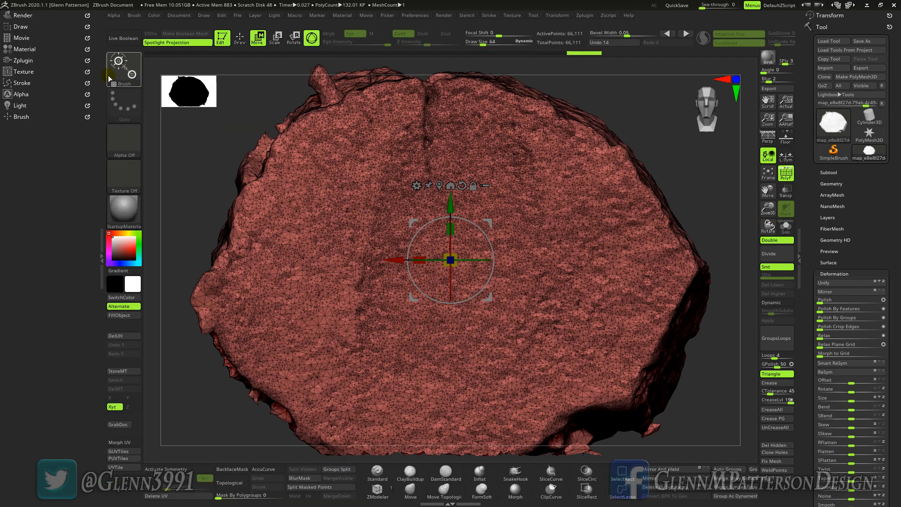
pyautogui.click(24, 71)
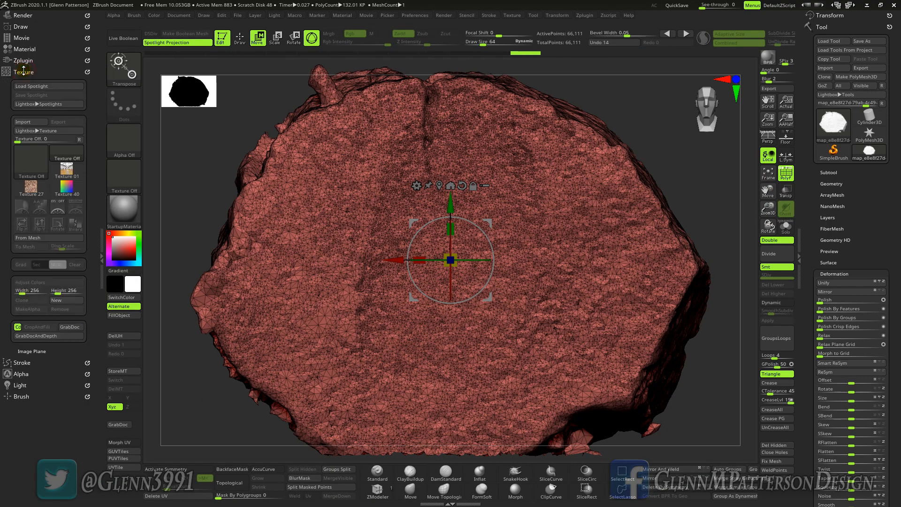
pyautogui.click(32, 121)
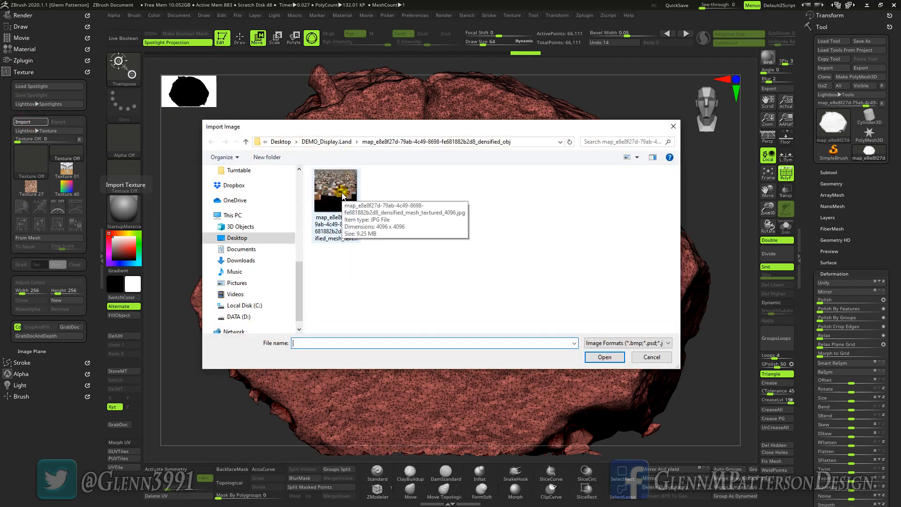
pyautogui.doubleClick(343, 196)
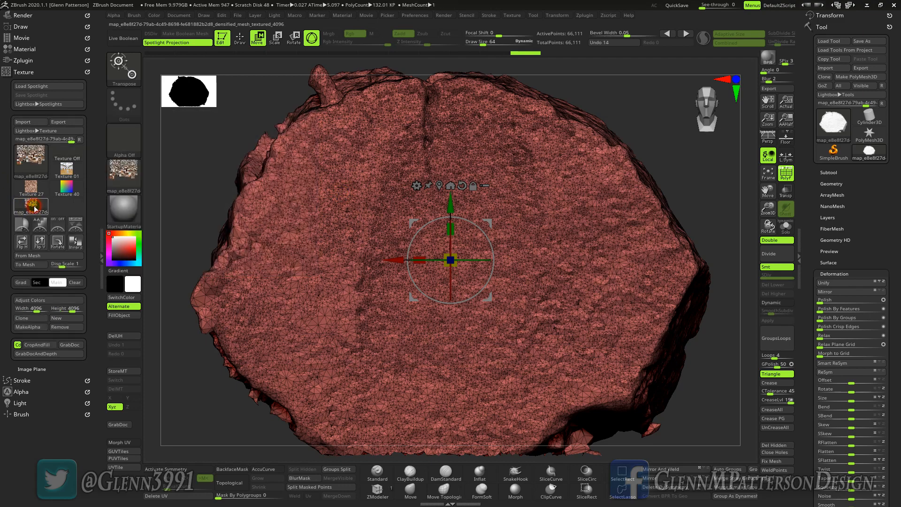
pyautogui.click(41, 248)
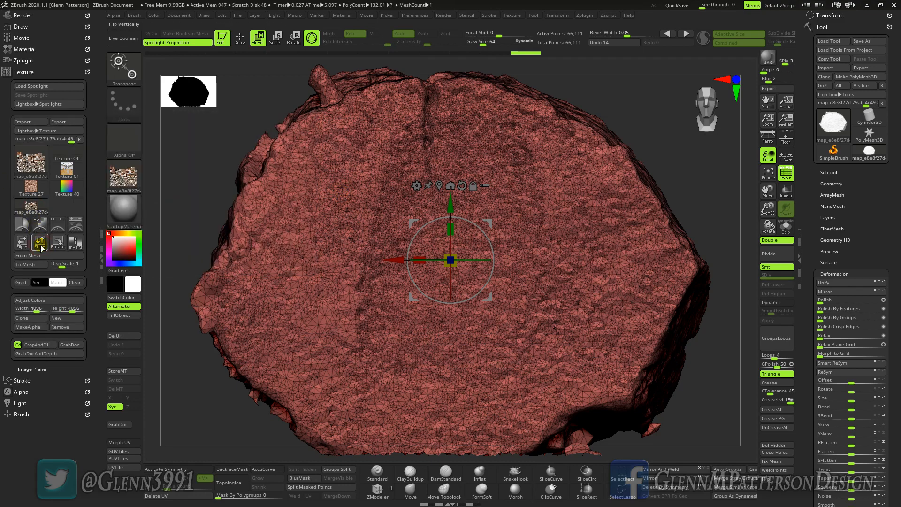
# Apply the imported scan image as the slab's texture map and turn off PolyFrame.
pyautogui.moveTo(899, 307); pyautogui.dragTo(899, 221)
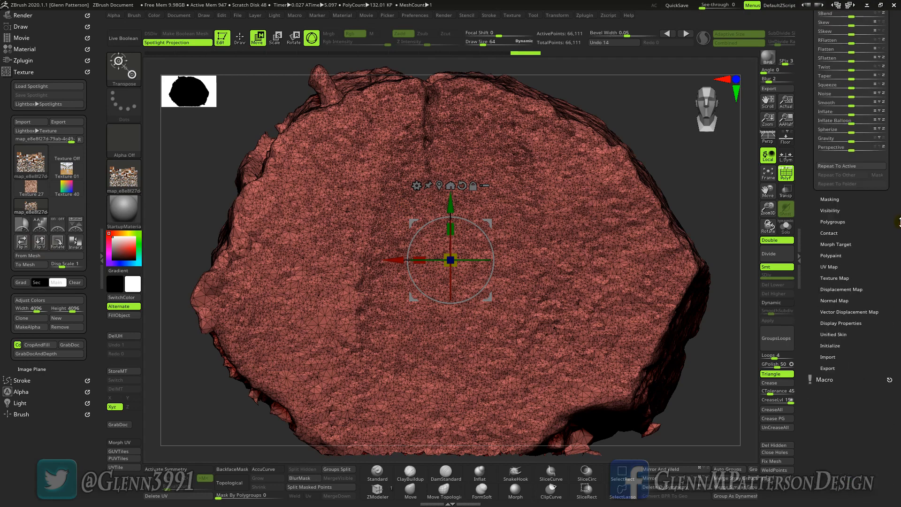
pyautogui.click(833, 277)
pyautogui.moveTo(859, 390); pyautogui.dragTo(859, 401)
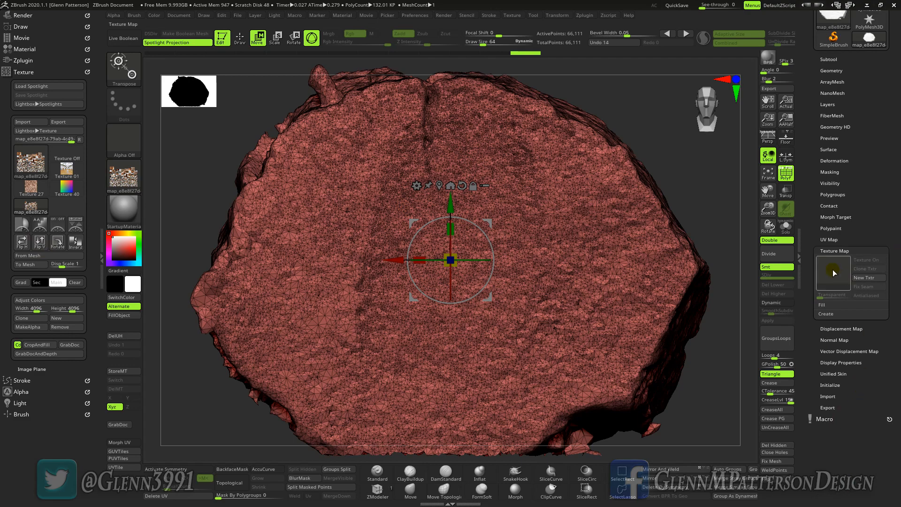
pyautogui.click(833, 274)
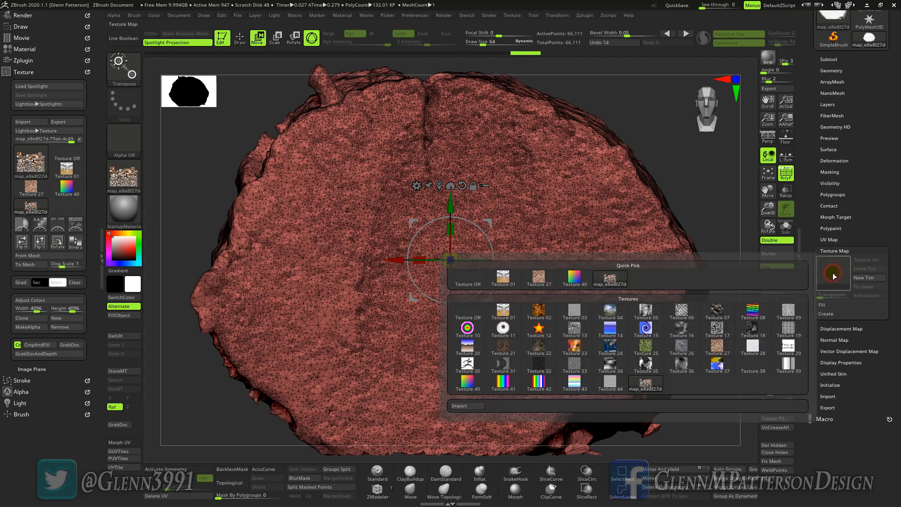
pyautogui.click(612, 282)
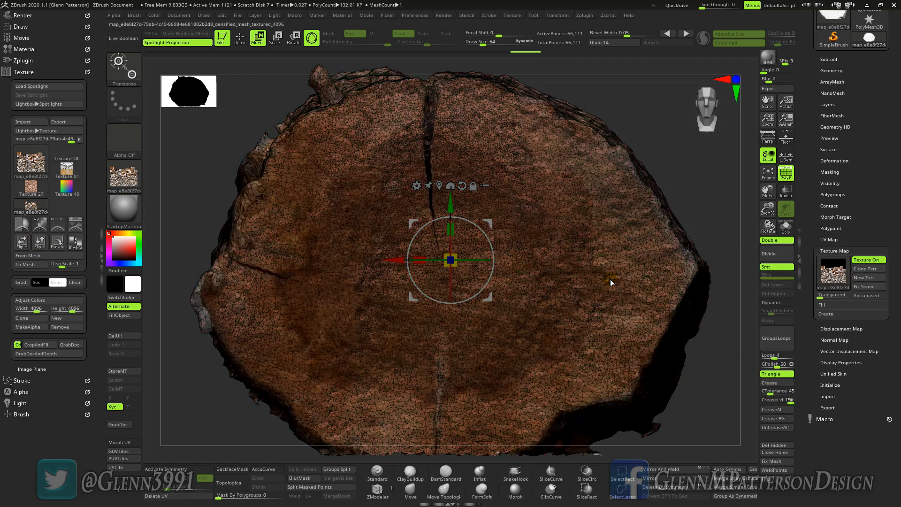
pyautogui.click(787, 175)
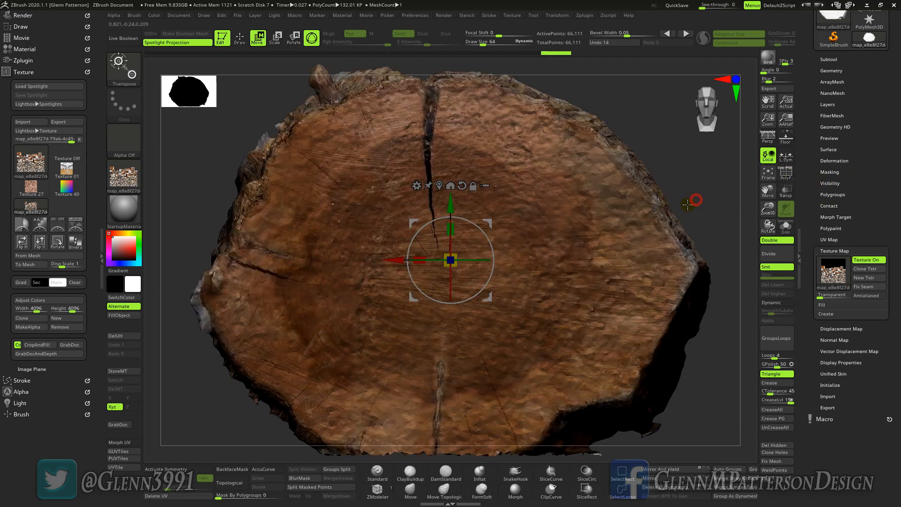
# Switch the slab to the Flat Color material to show its texture without shading.
pyautogui.moveTo(688, 205); pyautogui.dragTo(682, 207)
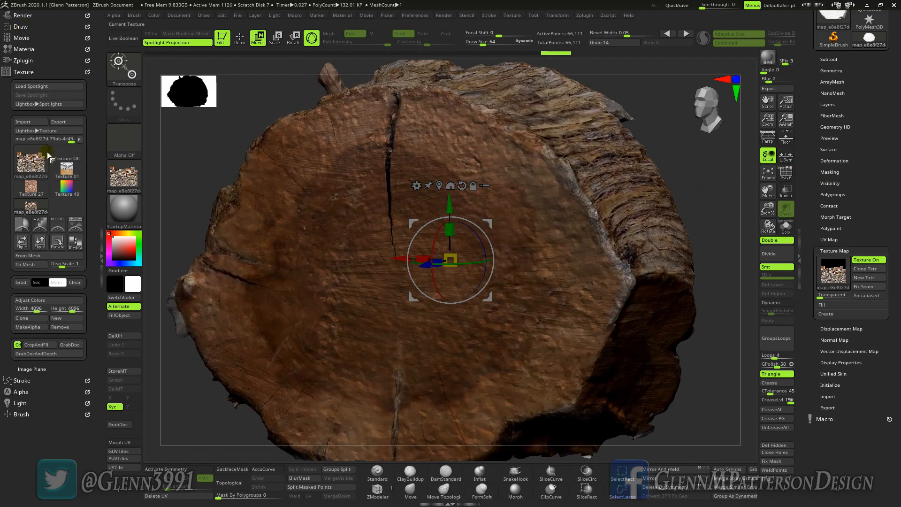
pyautogui.click(123, 209)
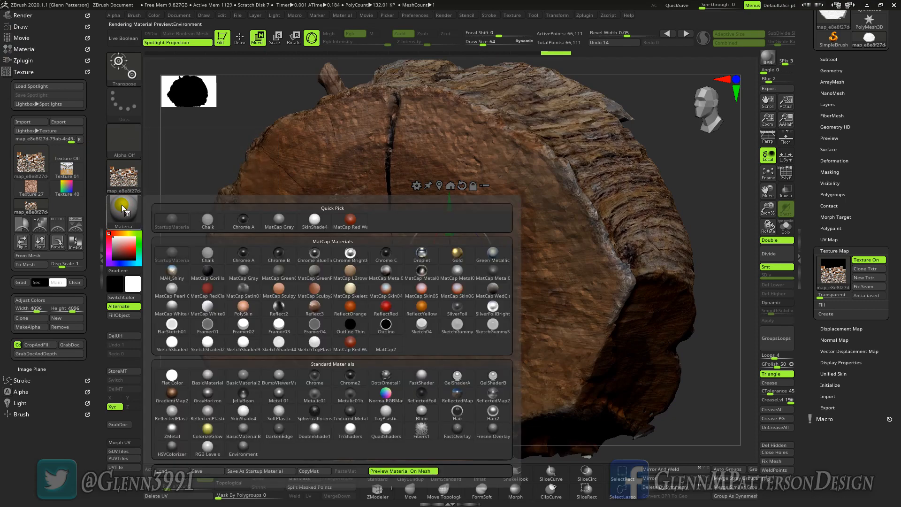
pyautogui.click(172, 377)
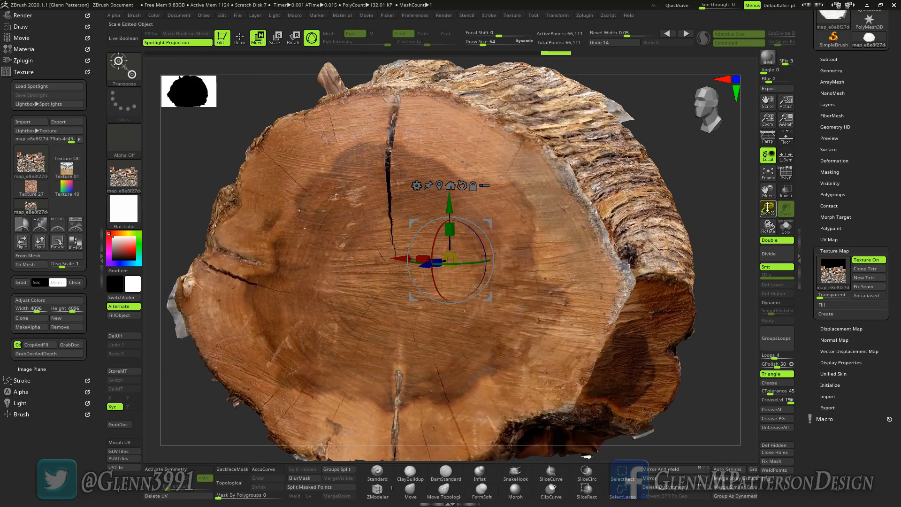
# Inspect the textured slab from the side, back and front, including the torn edge and stray background surfaces.
pyautogui.moveTo(768, 208); pyautogui.dragTo(757, 214)
pyautogui.moveTo(674, 257); pyautogui.dragTo(637, 192)
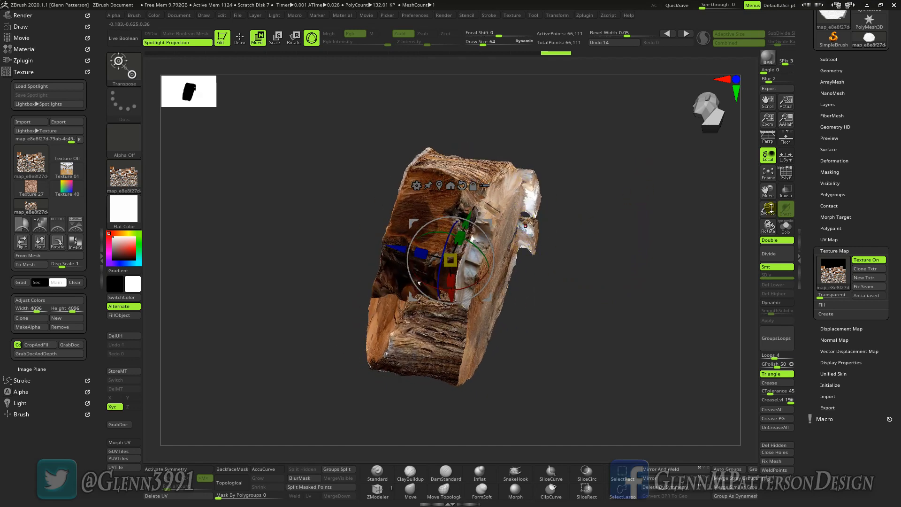
pyautogui.moveTo(763, 207); pyautogui.dragTo(640, 194)
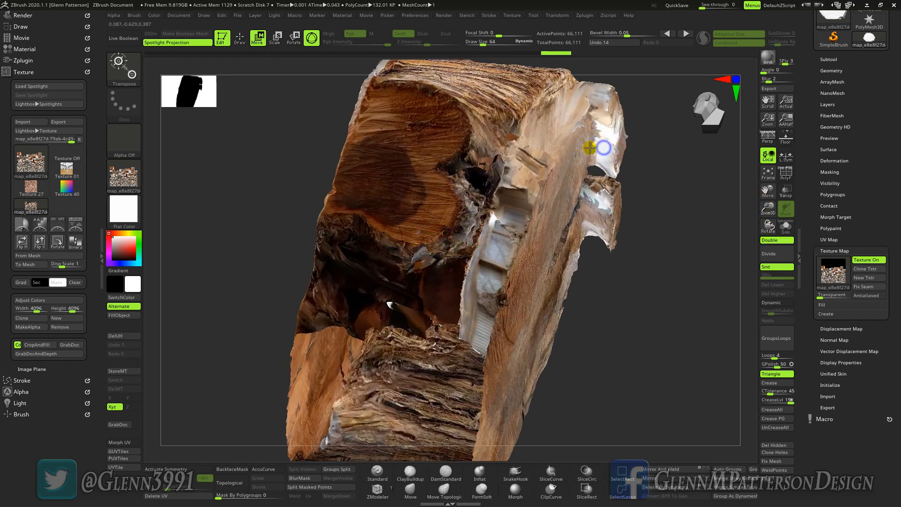
pyautogui.moveTo(590, 149); pyautogui.dragTo(426, 276, button='right')
pyautogui.moveTo(234, 339); pyautogui.dragTo(285, 399, button='right')
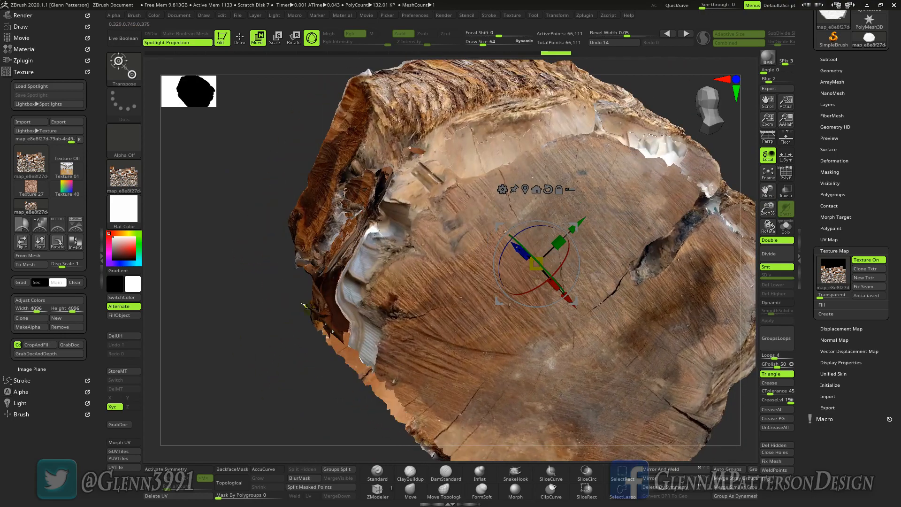
pyautogui.moveTo(310, 307); pyautogui.dragTo(423, 358, button='right')
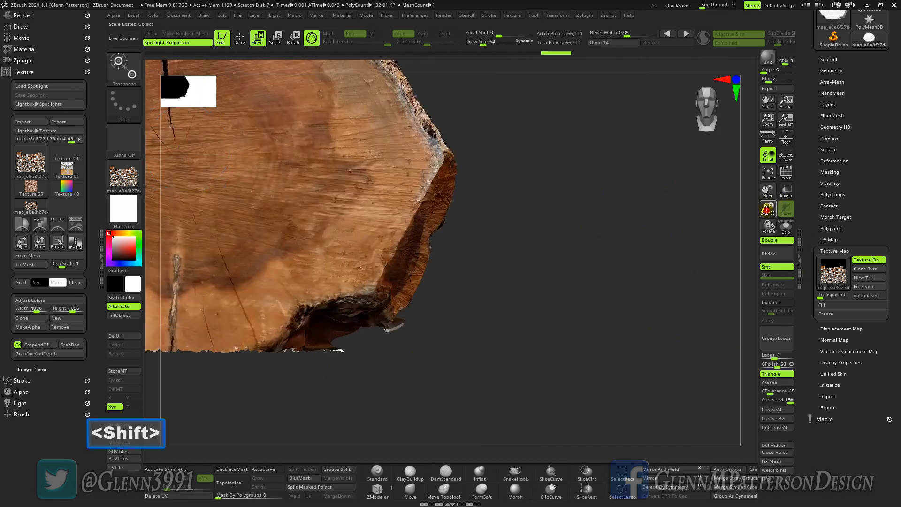
pyautogui.moveTo(767, 209); pyautogui.dragTo(885, 249)
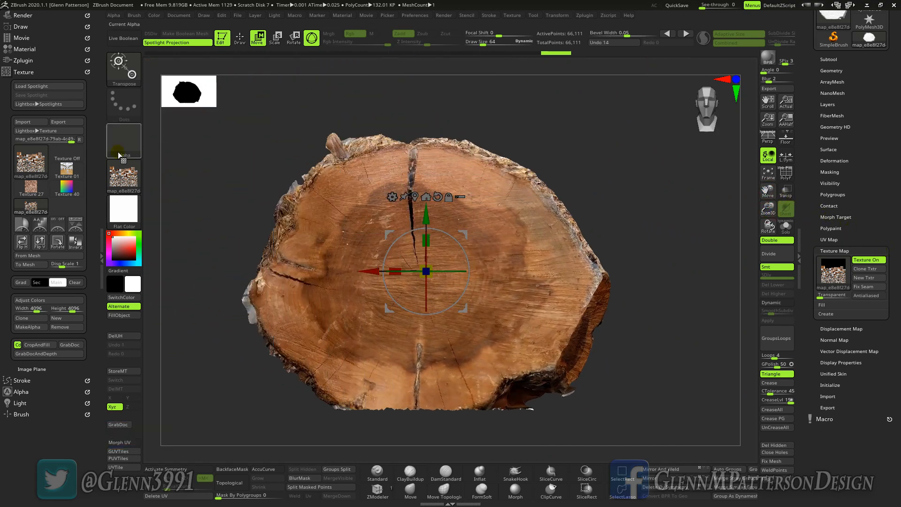
# Set the slab's material back to StartupMaterial and enable Antialiased for its texture map.
pyautogui.click(123, 210)
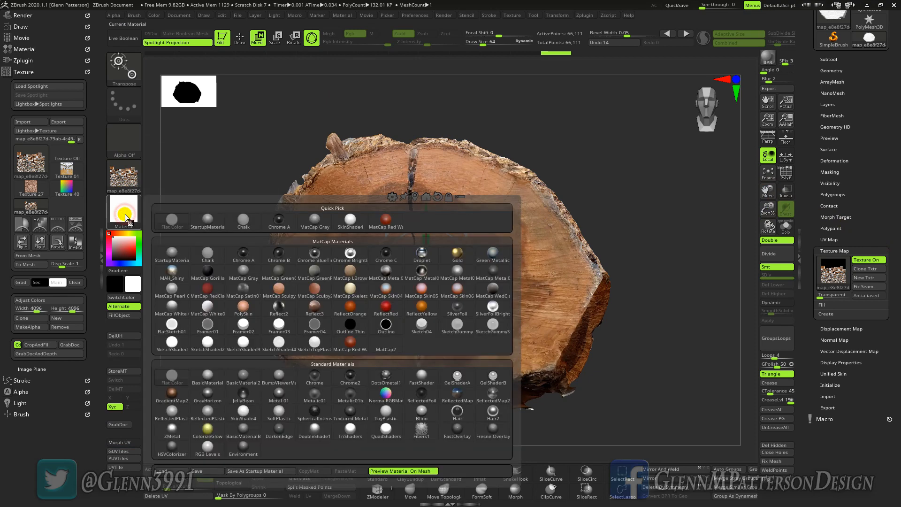
pyautogui.click(209, 222)
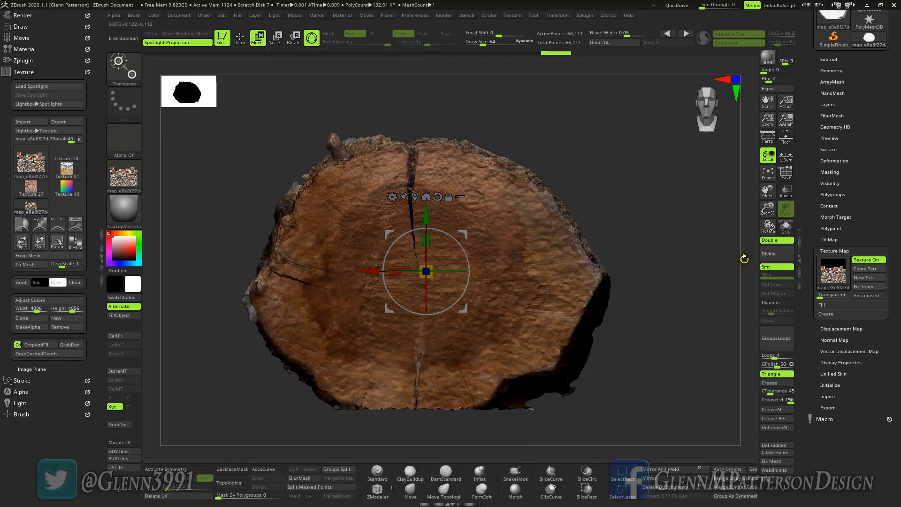
pyautogui.click(866, 295)
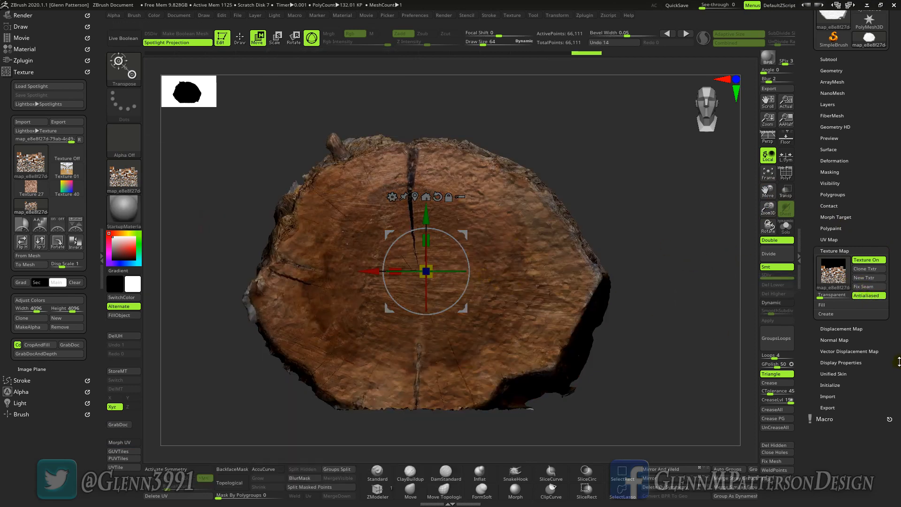
# Switch from the Move Gizmo to Draw mode and turn on PolyFrame for the textured slab.
pyautogui.click(240, 41)
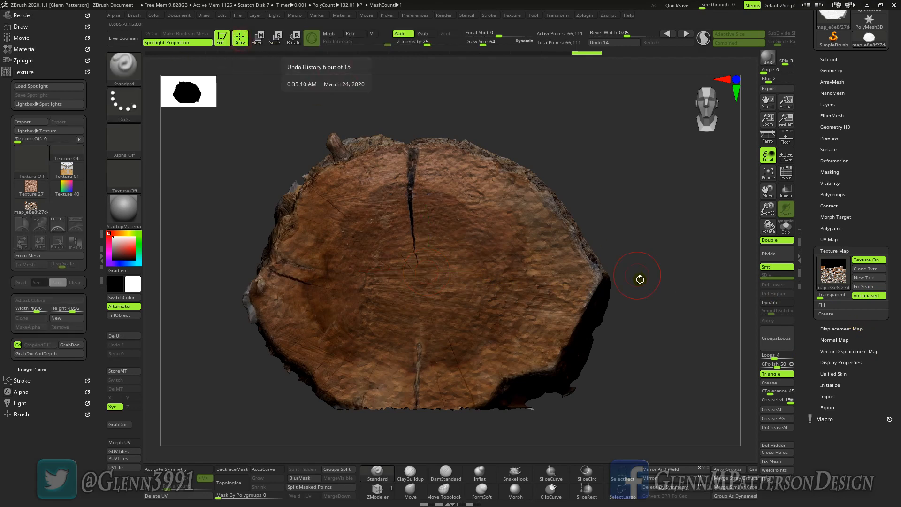
pyautogui.moveTo(671, 348); pyautogui.dragTo(698, 323)
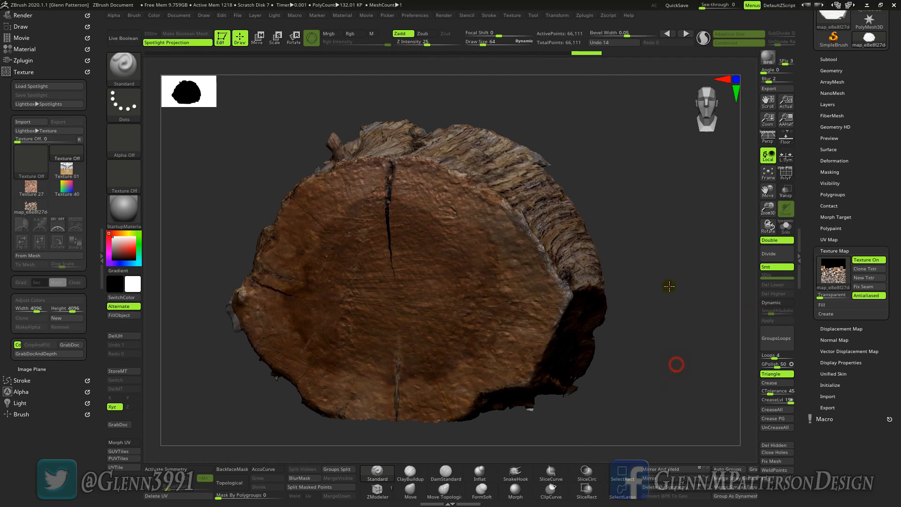
pyautogui.moveTo(676, 364); pyautogui.dragTo(672, 317)
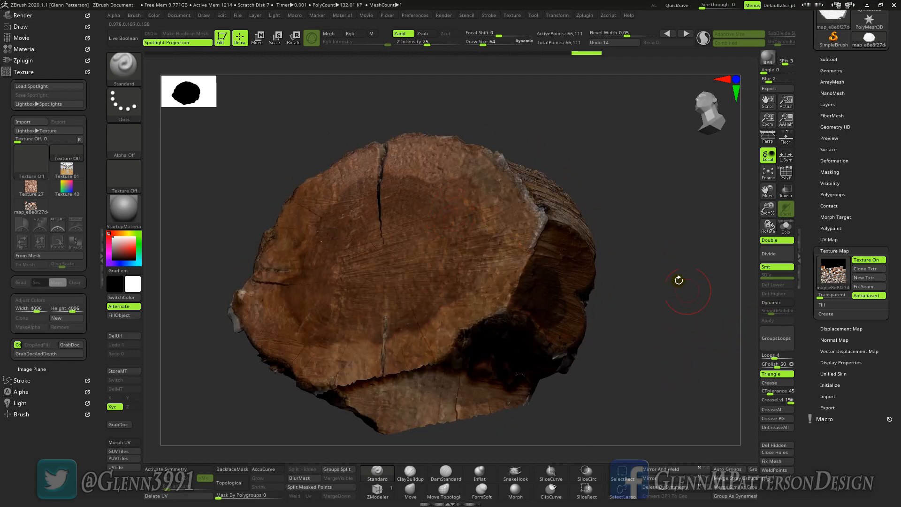
pyautogui.moveTo(678, 280); pyautogui.dragTo(748, 241)
pyautogui.click(787, 174)
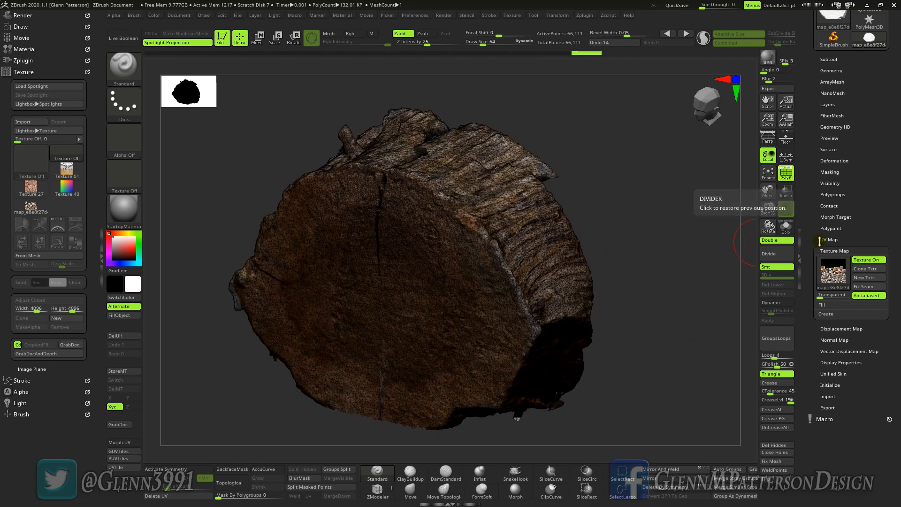
# Expand the Subtool settings and turn off PolyFrame for the textured slab.
pyautogui.click(829, 59)
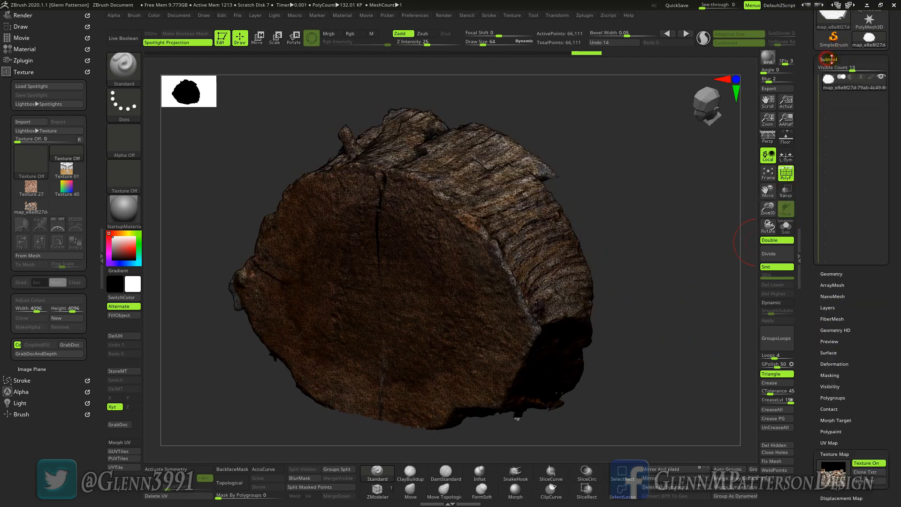
pyautogui.moveTo(867, 462); pyautogui.dragTo(844, 398)
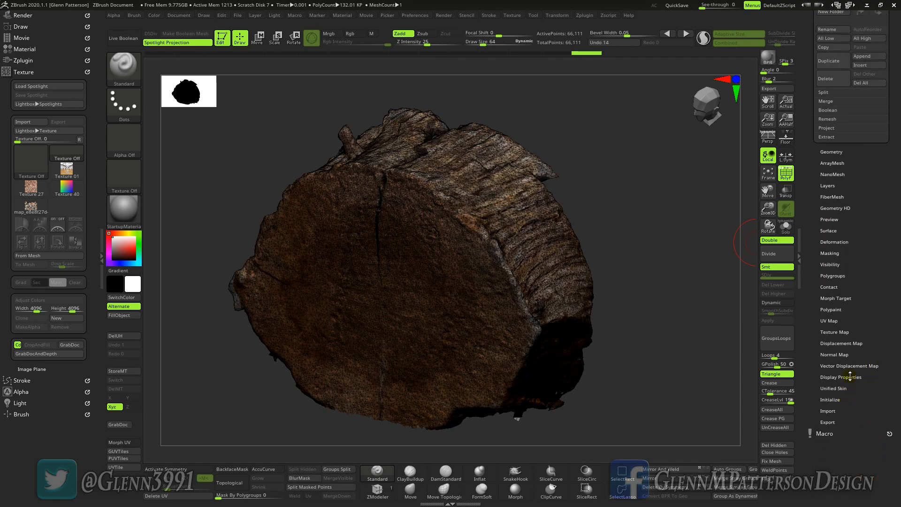
pyautogui.moveTo(486, 11)
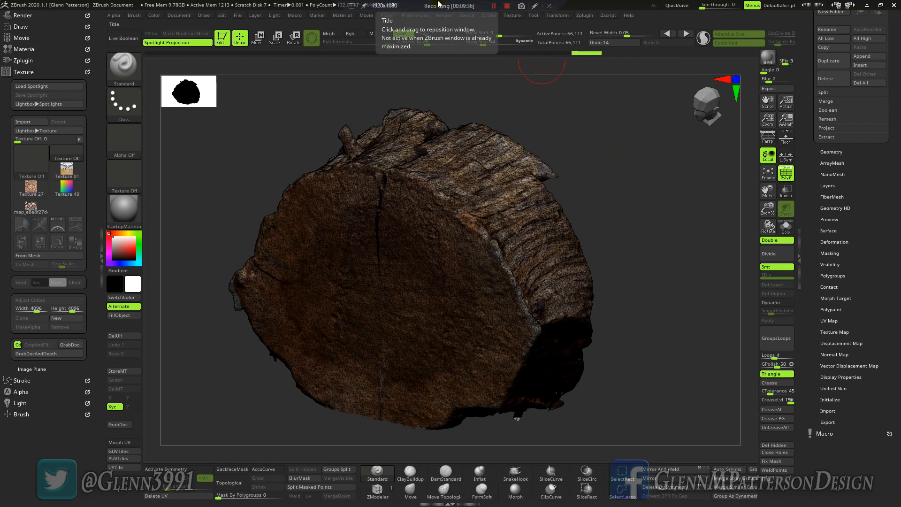
pyautogui.click(790, 177)
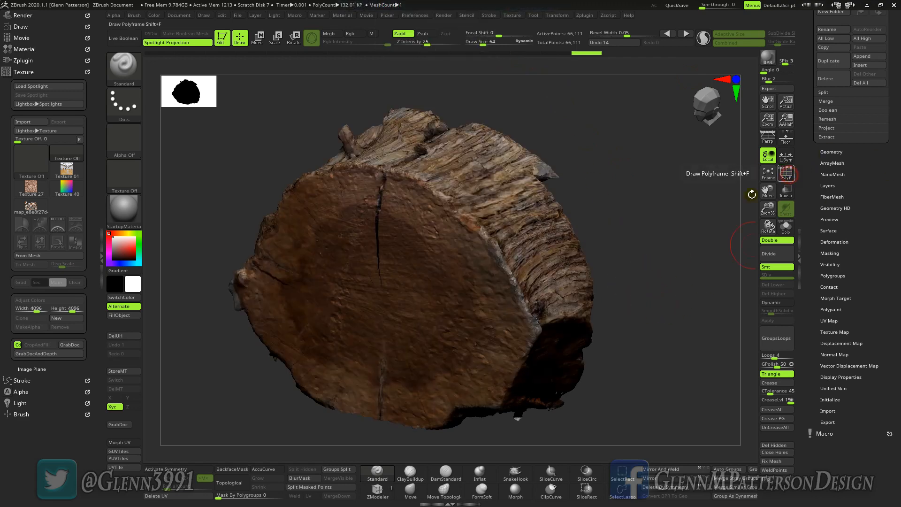
# Divide the slab mesh twice with Smt on and delete its lower subdivision levels.
pyautogui.moveTo(684, 322); pyautogui.dragTo(660, 347)
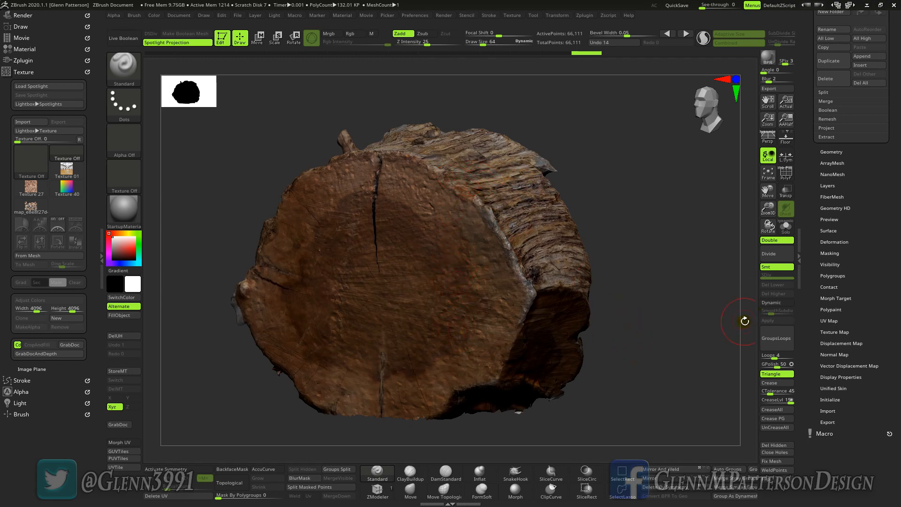
pyautogui.click(774, 254)
pyautogui.click(775, 254)
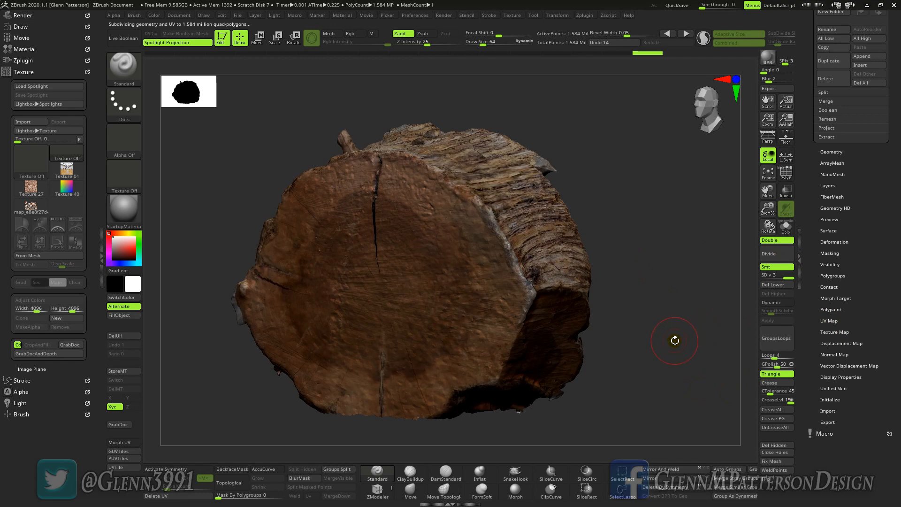
pyautogui.click(770, 286)
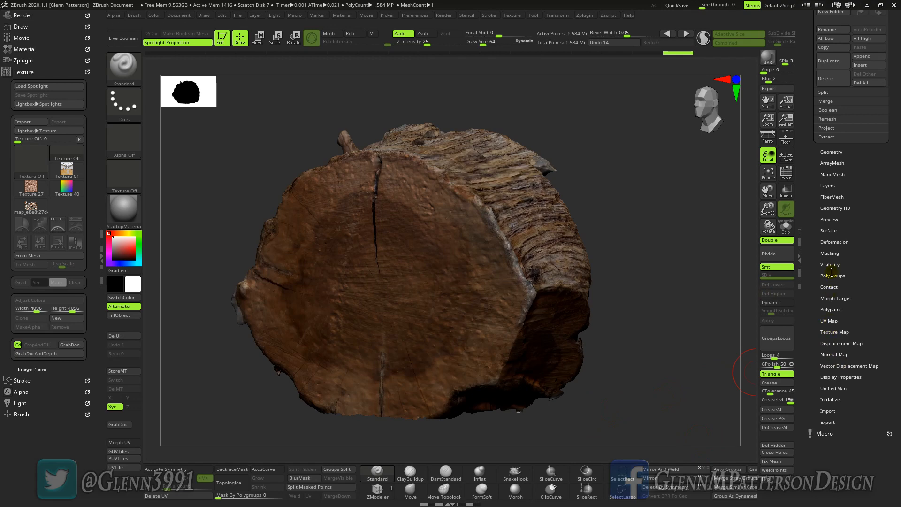
# Enable the Mrgb channel and convert the slab's texture map to polypaint.
pyautogui.scroll(10, 828, 310)
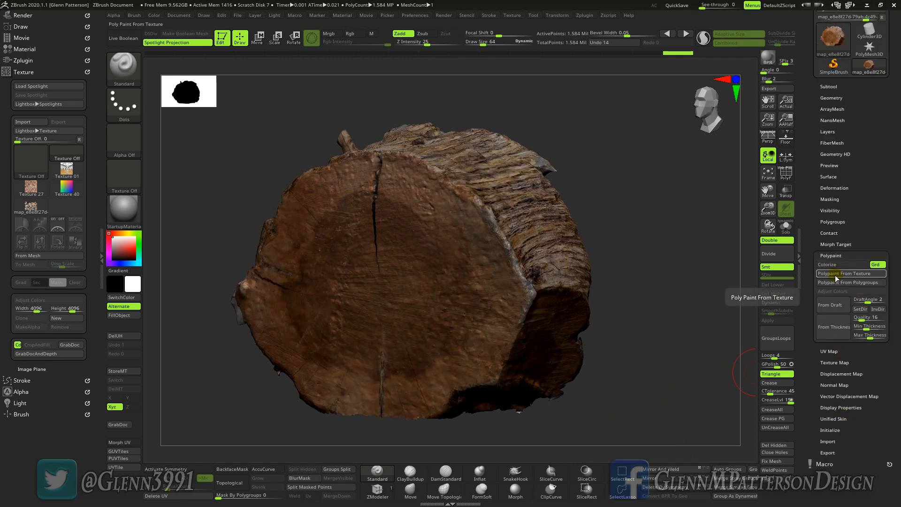
pyautogui.click(823, 277)
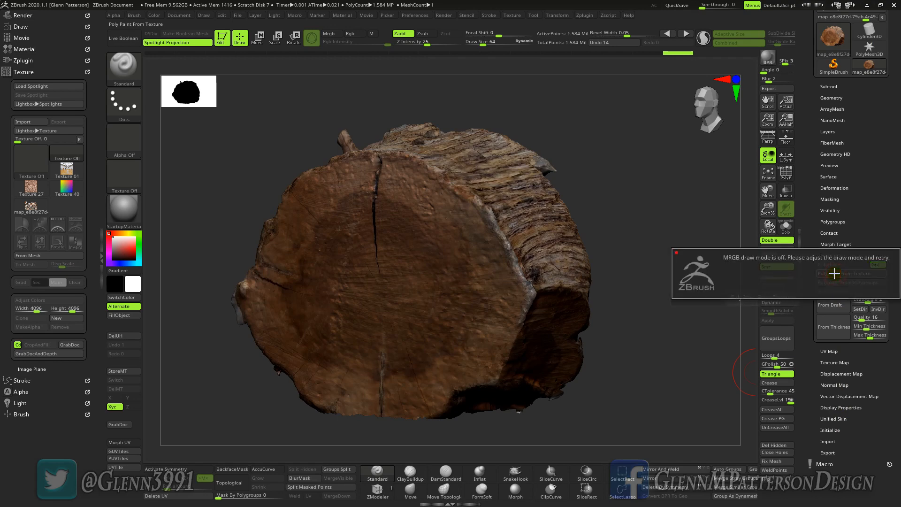
pyautogui.click(336, 37)
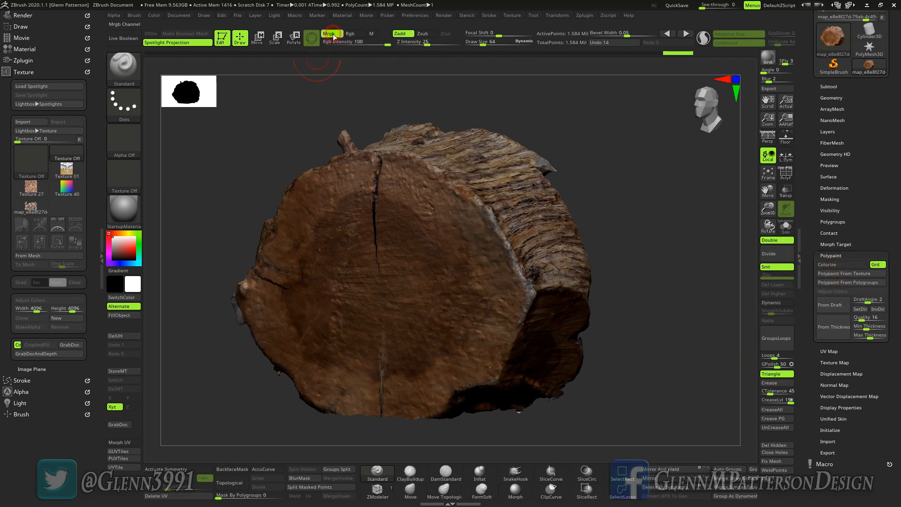
pyautogui.click(822, 277)
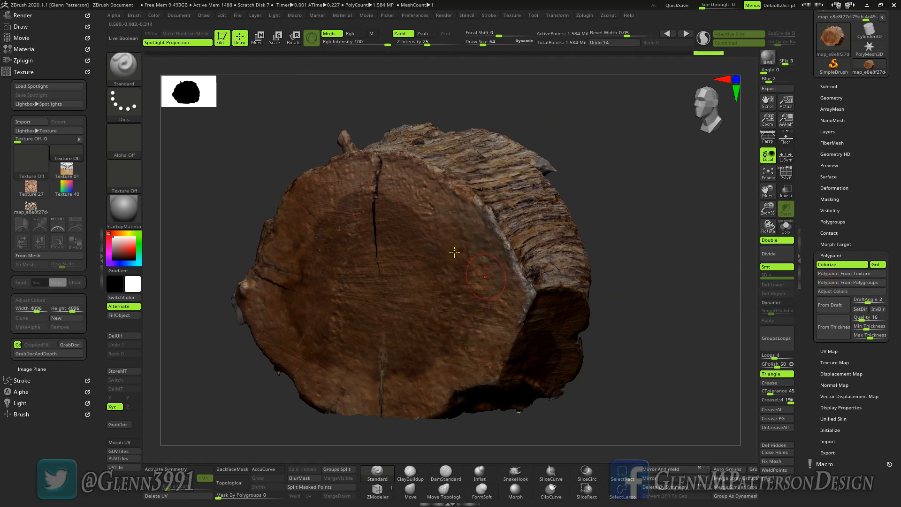
pyautogui.moveTo(485, 276); pyautogui.dragTo(558, 276, button='right')
pyautogui.moveTo(654, 311); pyautogui.dragTo(687, 294, button='right')
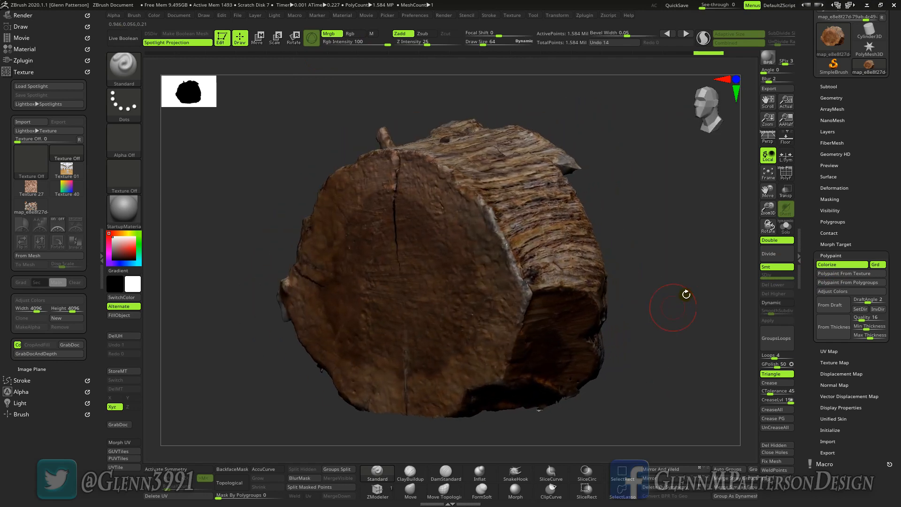
# Check the slab's texture map setting, and toggle its polypaint off and on to compare bare mesh and color.
pyautogui.click(829, 361)
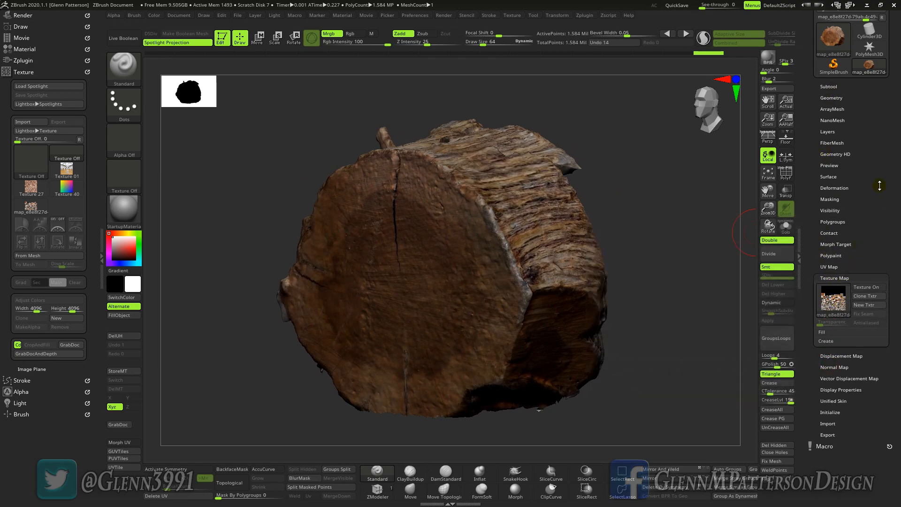
pyautogui.moveTo(880, 186); pyautogui.dragTo(879, 237)
pyautogui.moveTo(634, 244); pyautogui.dragTo(708, 198, button='right')
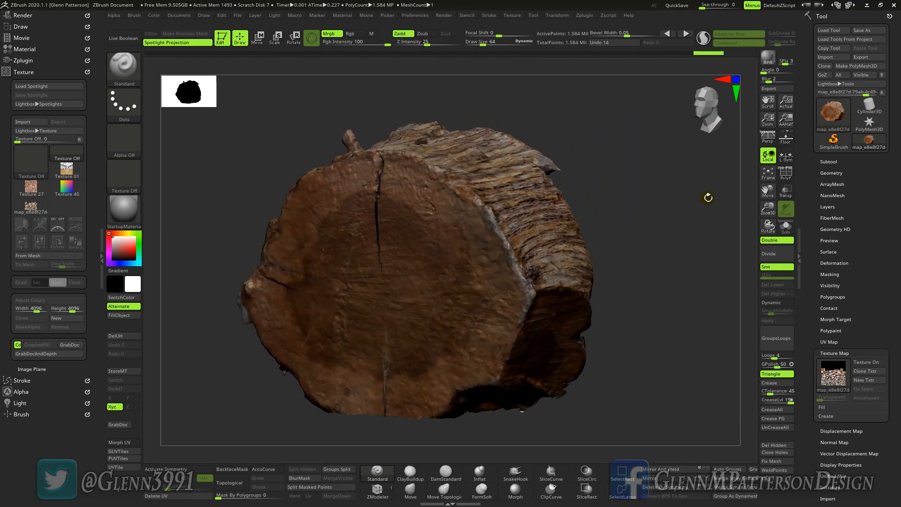
pyautogui.click(829, 162)
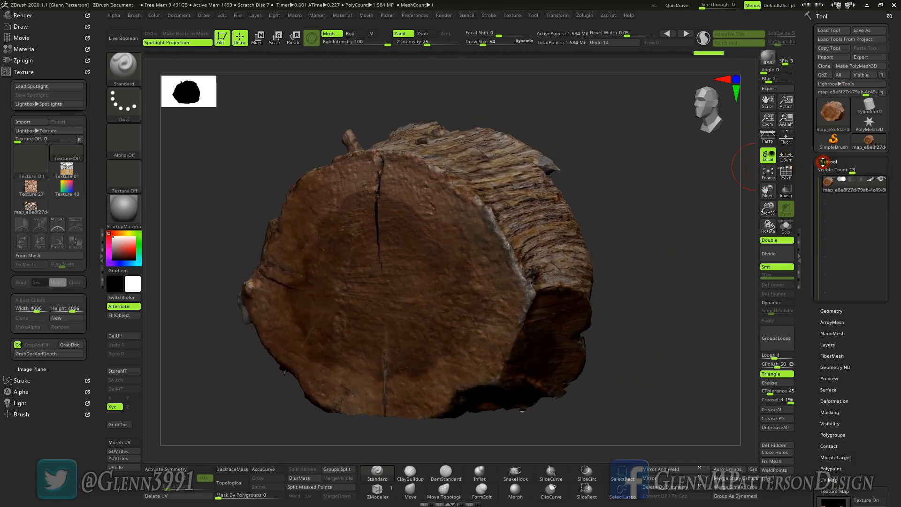
pyautogui.click(874, 184)
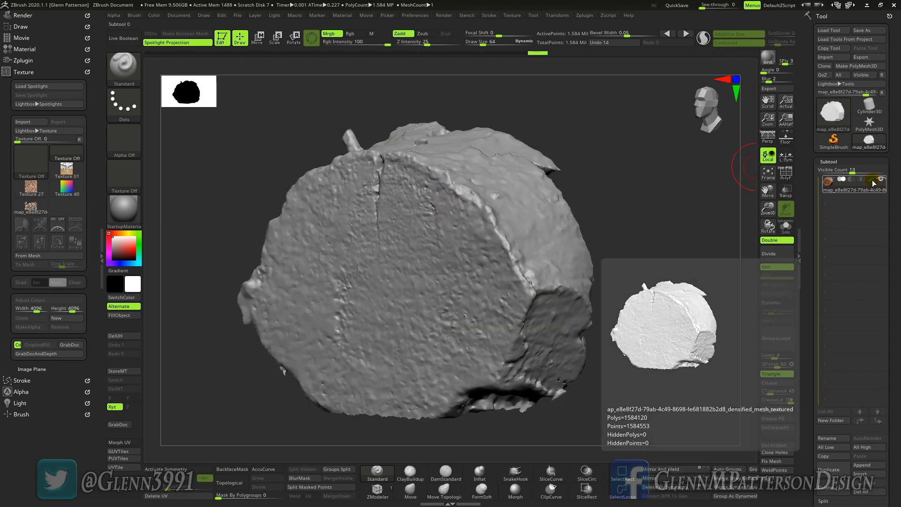
pyautogui.click(874, 183)
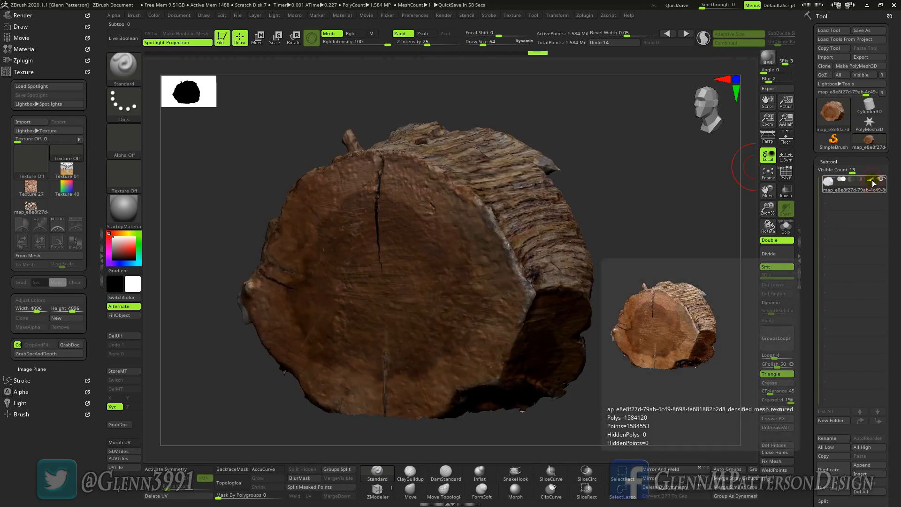
# Fill the openings in the slab's underside with Close Holes.
pyautogui.moveTo(664, 330); pyautogui.dragTo(665, 319)
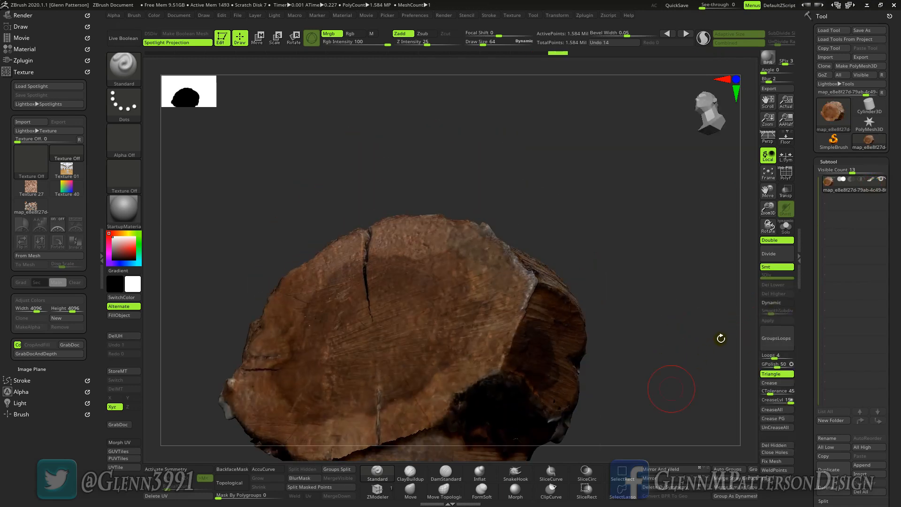
pyautogui.moveTo(768, 191); pyautogui.dragTo(590, 267)
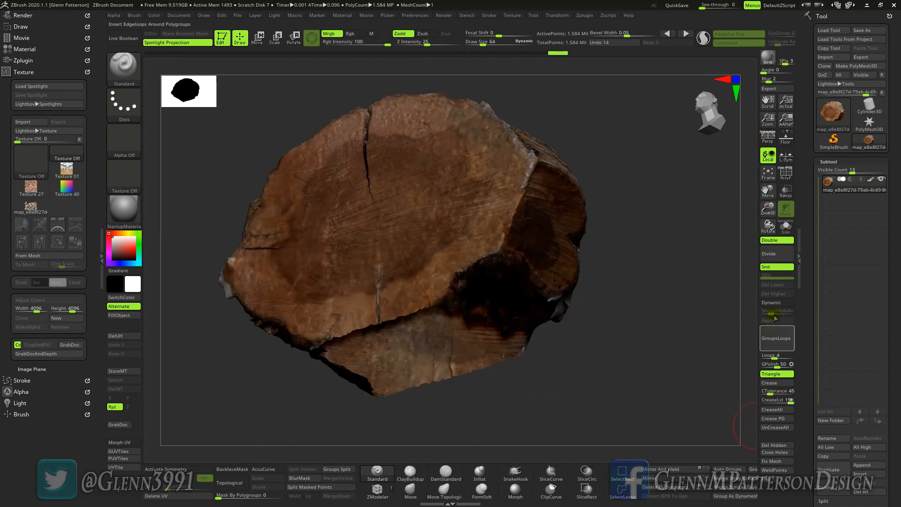
pyautogui.click(775, 452)
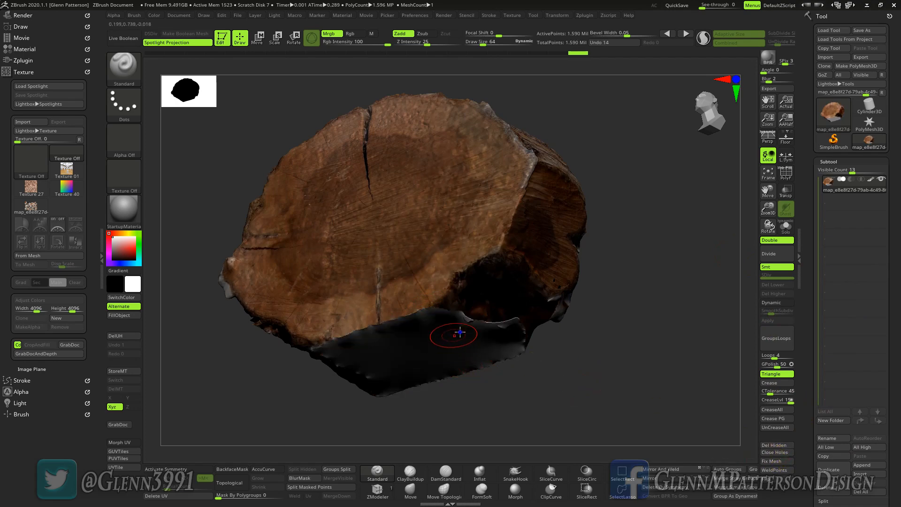
# Disable the Mrgb channel and smooth the jagged rim around the filled underside surface.
pyautogui.moveTo(451, 333); pyautogui.dragTo(444, 307, button='right')
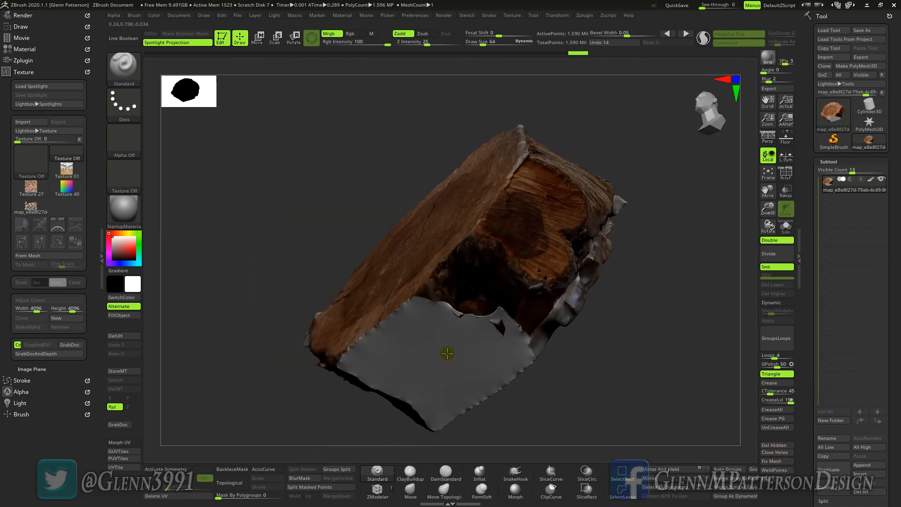
pyautogui.moveTo(448, 353); pyautogui.dragTo(395, 450, button='right')
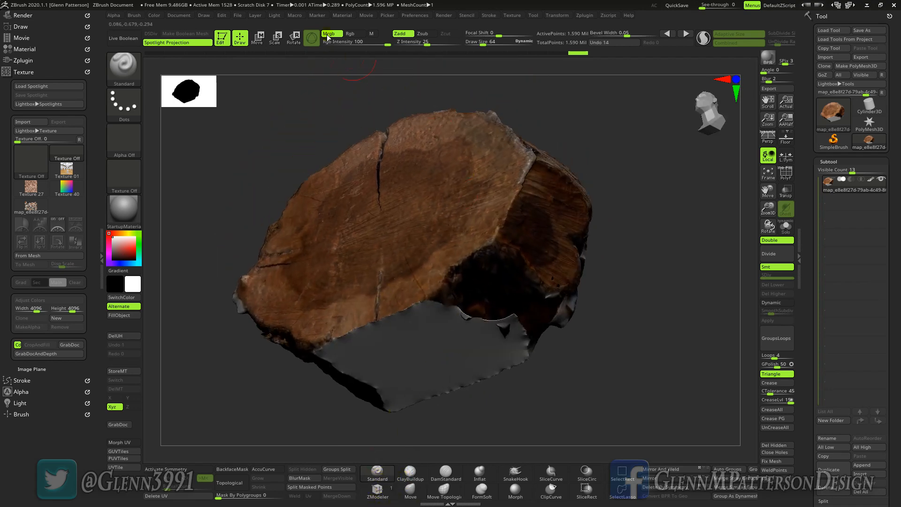
pyautogui.press('shift')
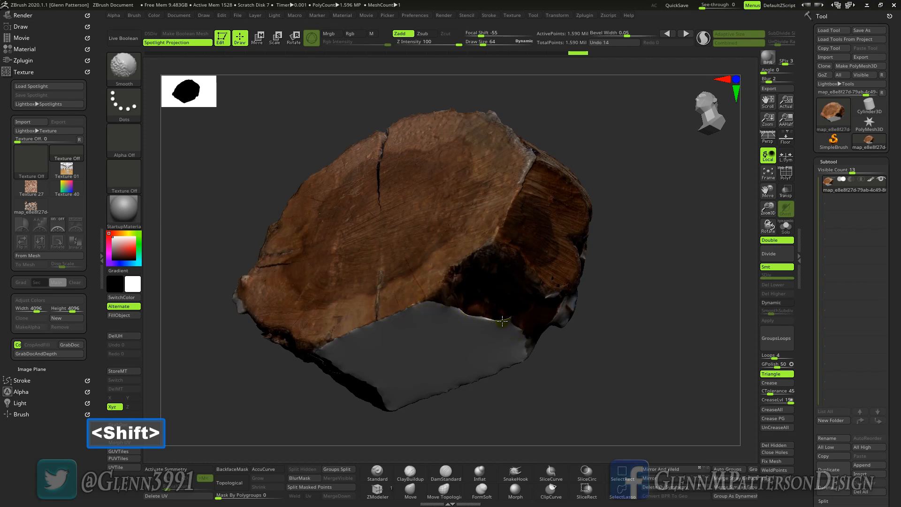
# Lasso-hide the stray sliver protruding below the slab's edge, delete the hidden geometry and close the resulting hole.
pyautogui.moveTo(499, 369)
pyautogui.mouseDown()
pyautogui.moveTo(517, 371)
pyautogui.moveTo(515, 396)
pyautogui.moveTo(525, 387)
pyautogui.moveTo(572, 399)
pyautogui.mouseUp()
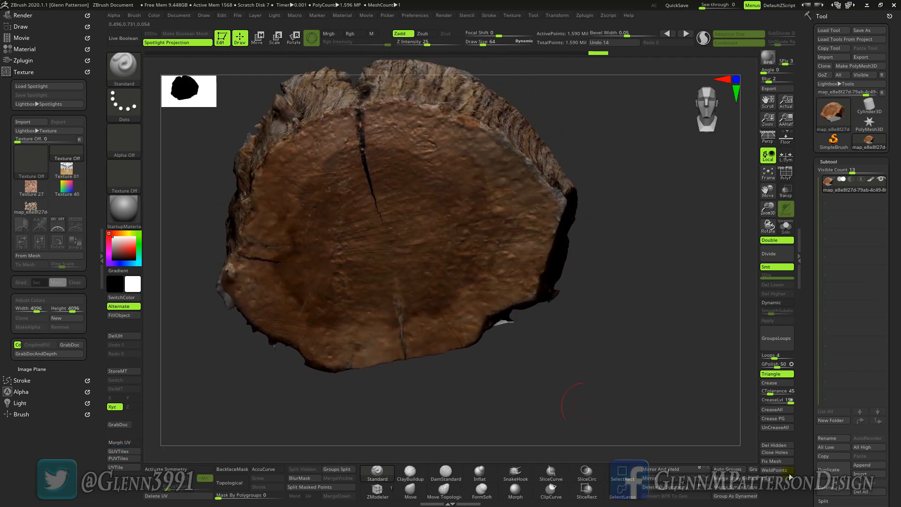
pyautogui.moveTo(770, 209); pyautogui.dragTo(700, 369)
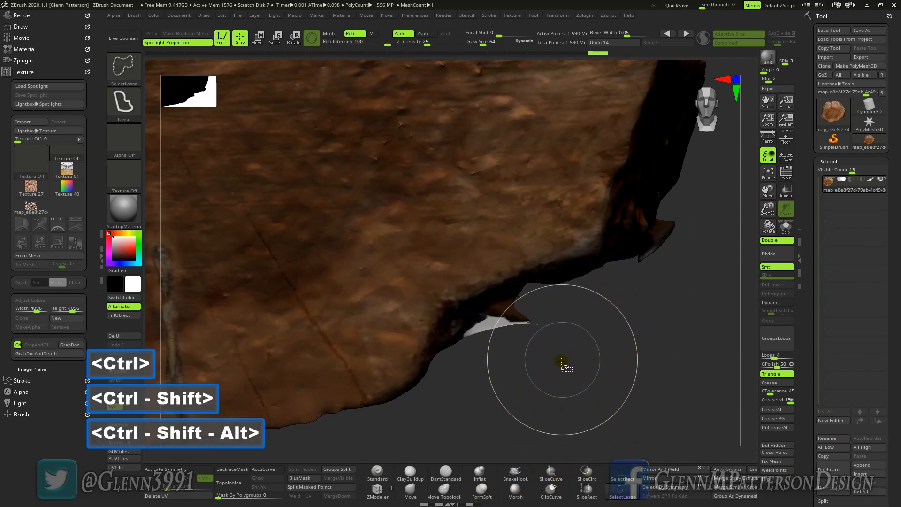
pyautogui.moveTo(563, 366)
pyautogui.keyDown('ctrl'); pyautogui.keyDown('alt'); pyautogui.keyDown('shift'); pyautogui.mouseDown()
pyautogui.moveTo(533, 358)
pyautogui.moveTo(500, 320)
pyautogui.moveTo(507, 301)
pyautogui.moveTo(531, 293)
pyautogui.moveTo(595, 329)
pyautogui.mouseUp(); pyautogui.keyUp('shift'); pyautogui.keyUp('alt'); pyautogui.keyUp('ctrl')
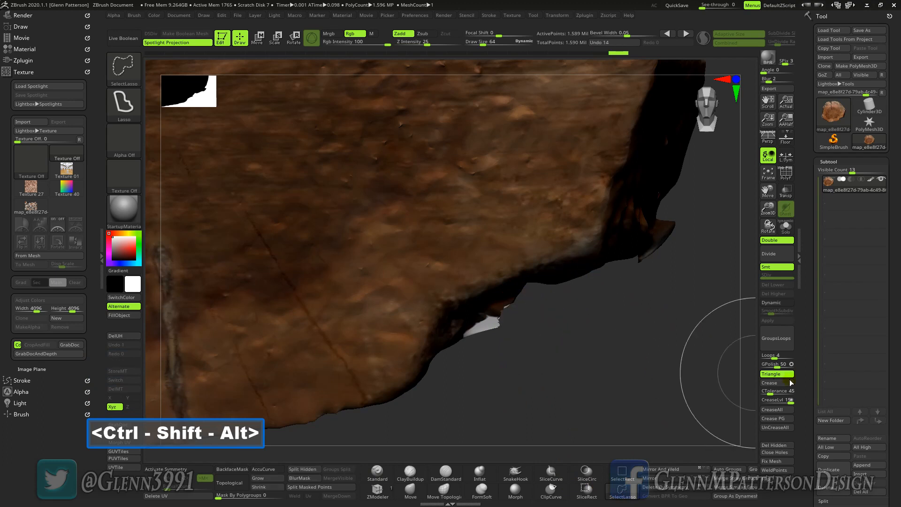
pyautogui.click(787, 446)
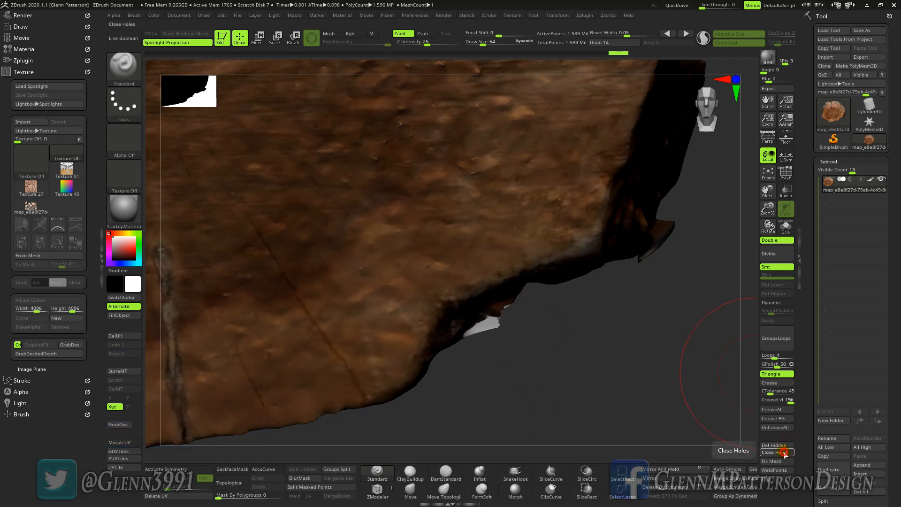
pyautogui.click(785, 454)
# Smooth the new filled surface's seams along the dark notch and the rear edge of the underside.
pyautogui.moveTo(481, 325)
pyautogui.mouseDown(button='right')
pyautogui.moveTo(451, 304)
pyautogui.moveTo(462, 236)
pyautogui.moveTo(465, 296)
pyautogui.mouseUp(button='right')
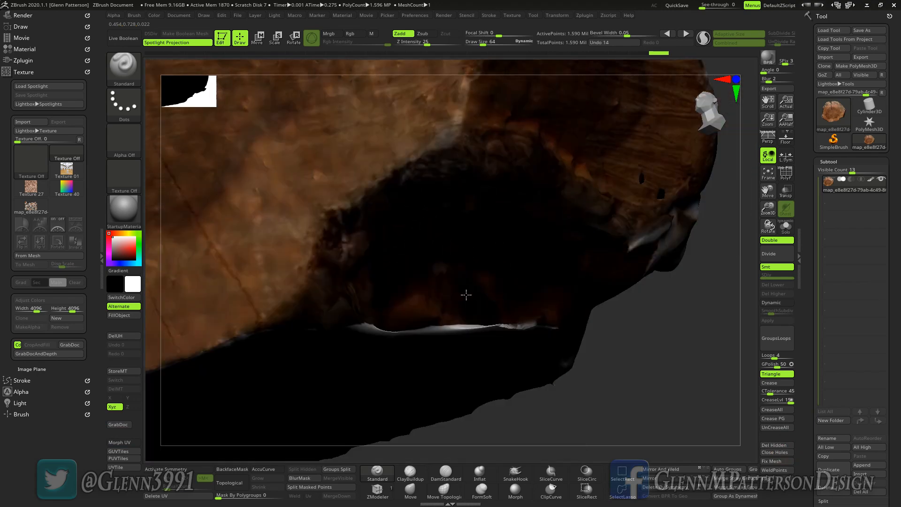
pyautogui.press('shift')
pyautogui.keyDown('shift'); pyautogui.moveTo(504, 328); pyautogui.dragTo(479, 331); pyautogui.keyUp('shift')
pyautogui.moveTo(446, 296); pyautogui.dragTo(440, 296, button='right')
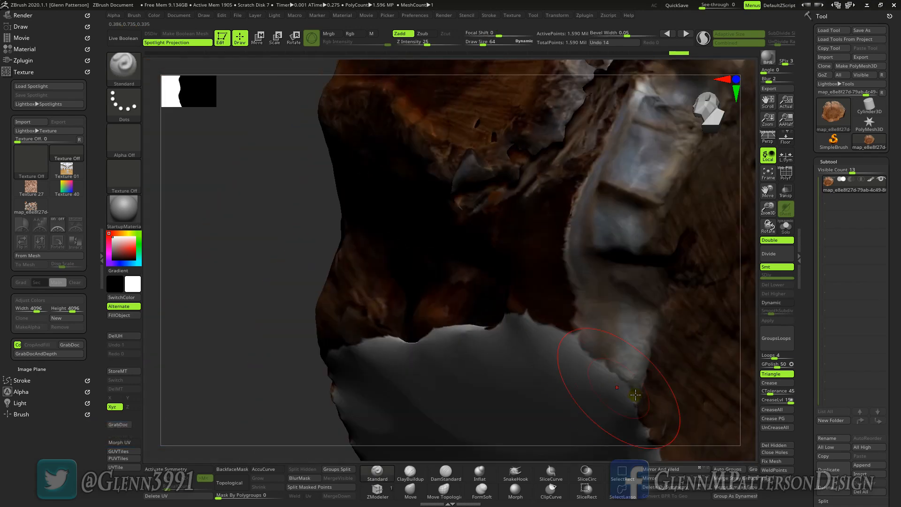
pyautogui.press('shift')
pyautogui.keyDown('shift'); pyautogui.moveTo(632, 411); pyautogui.dragTo(591, 385); pyautogui.keyUp('shift')
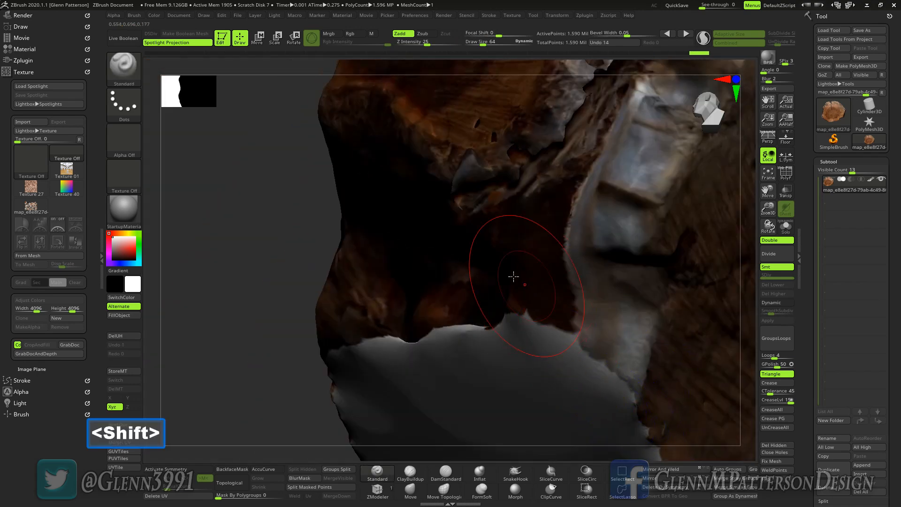
# Choose the Inflat brush, enable topological masking and set the draw size to 73 for work on the thin bark around the notch.
pyautogui.moveTo(525, 149); pyautogui.dragTo(563, 155, button='right')
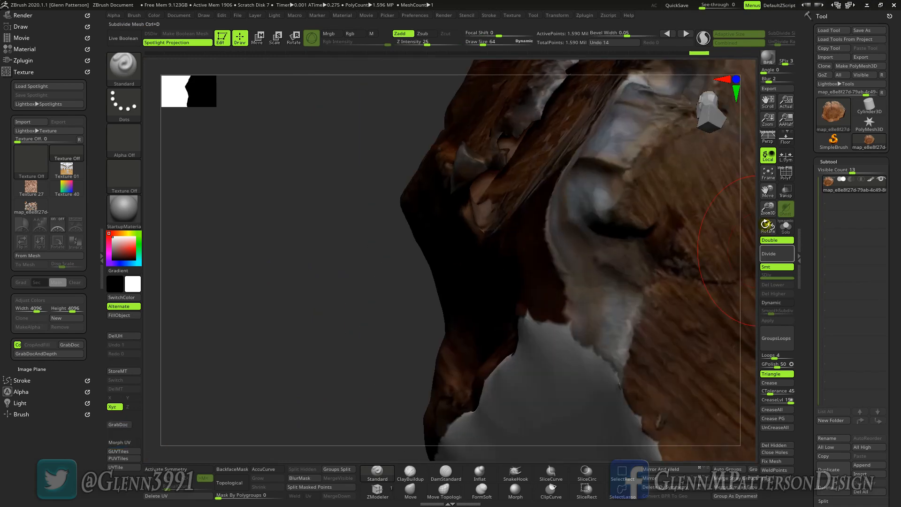
pyautogui.moveTo(756, 206); pyautogui.dragTo(730, 313)
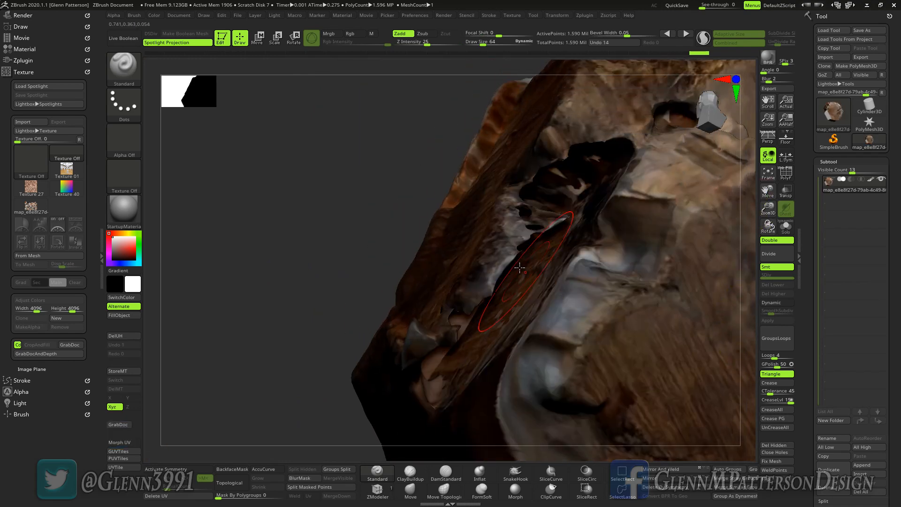
pyautogui.moveTo(523, 246); pyautogui.dragTo(515, 301, button='right')
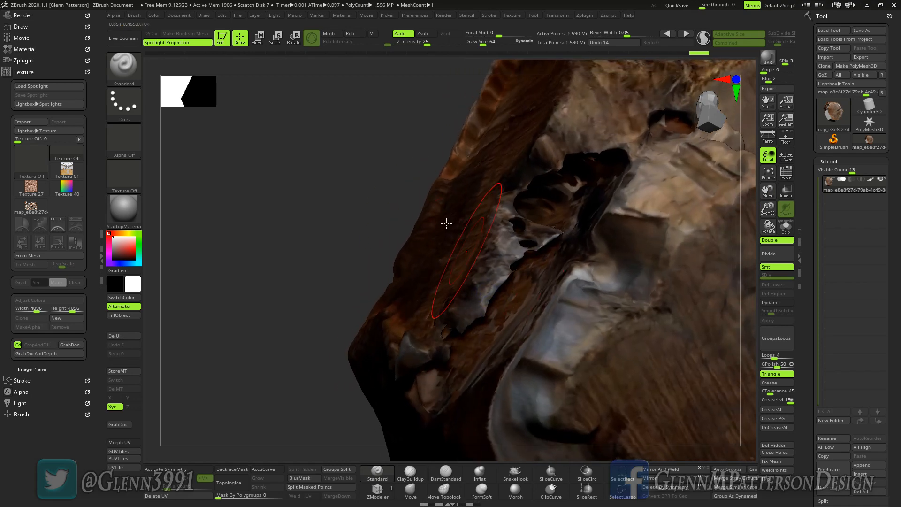
pyautogui.click(479, 473)
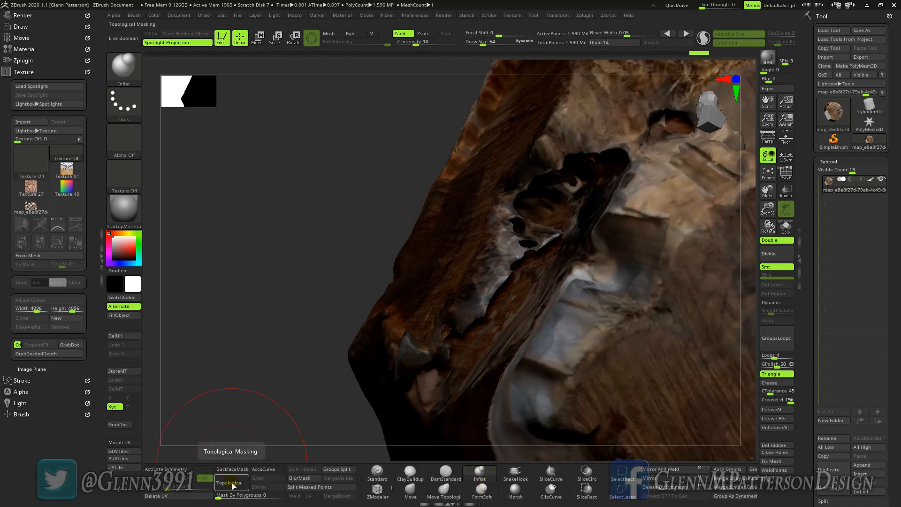
pyautogui.click(21, 414)
pyautogui.moveTo(54, 471); pyautogui.dragTo(61, 408)
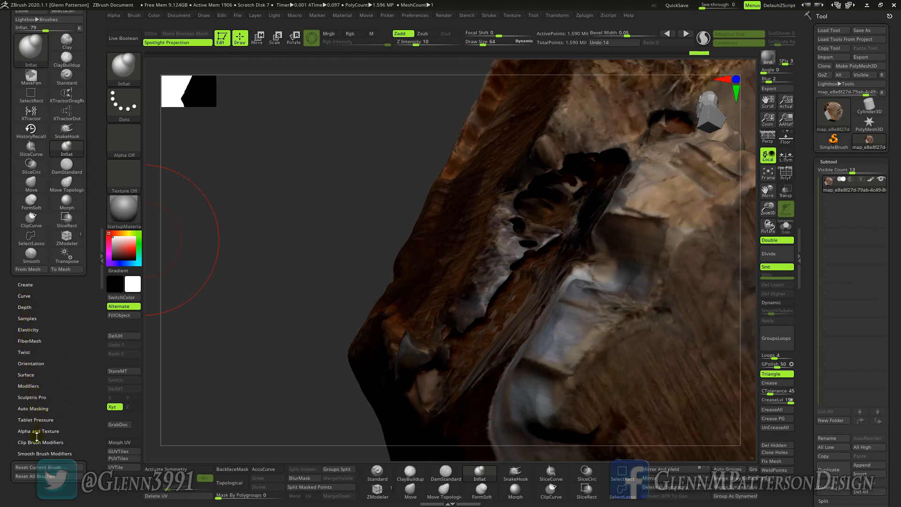
pyautogui.click(230, 483)
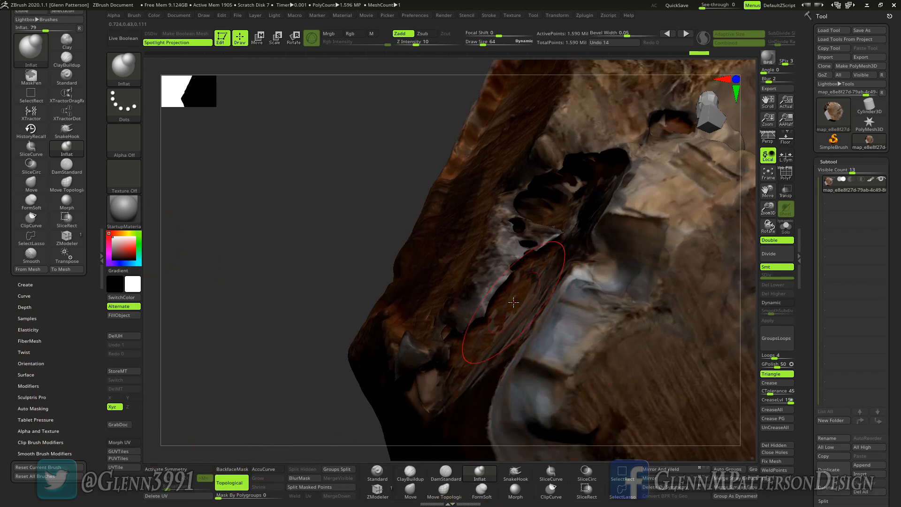
pyautogui.press('space')
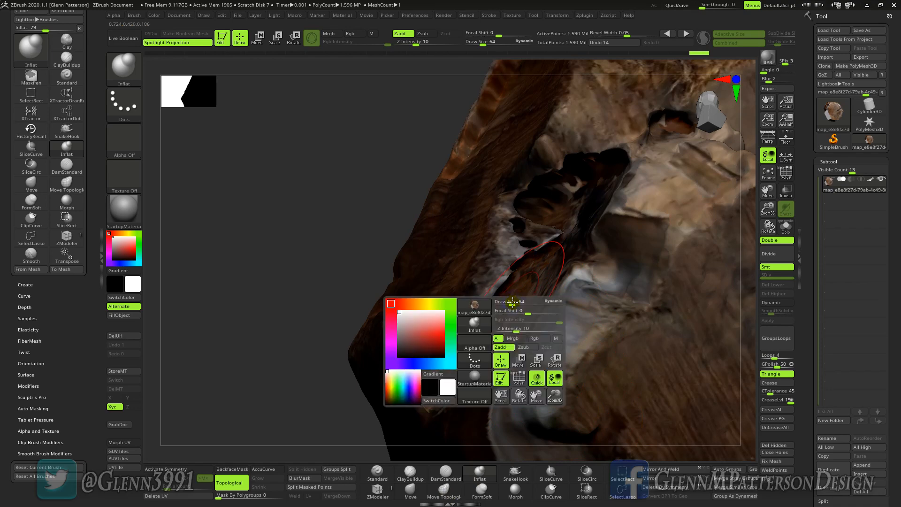
pyautogui.moveTo(512, 303)
pyautogui.mouseDown()
pyautogui.moveTo(500, 324)
pyautogui.moveTo(516, 279)
pyautogui.mouseUp()
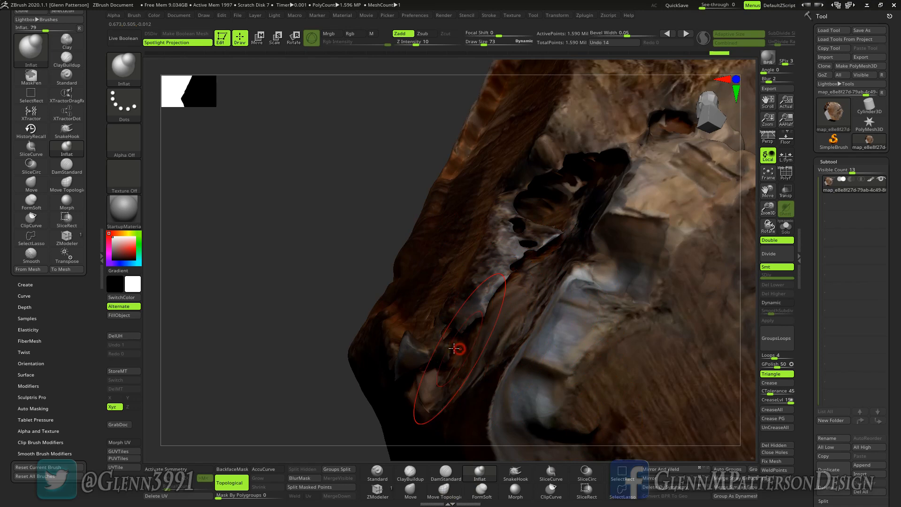
# Inflate the thin bark ridge and its lower tip beside the notch to thicken them.
pyautogui.moveTo(452, 351)
pyautogui.mouseDown()
pyautogui.moveTo(442, 345)
pyautogui.moveTo(457, 334)
pyautogui.mouseUp()
pyautogui.moveTo(554, 207); pyautogui.dragTo(574, 210)
pyautogui.moveTo(575, 210)
pyautogui.mouseDown(button='right')
pyautogui.moveTo(521, 216)
pyautogui.moveTo(561, 218)
pyautogui.mouseUp(button='right')
pyautogui.moveTo(460, 329)
pyautogui.mouseDown(button='right')
pyautogui.moveTo(465, 312)
pyautogui.moveTo(413, 281)
pyautogui.mouseUp(button='right')
pyautogui.moveTo(456, 323); pyautogui.dragTo(477, 301)
pyautogui.moveTo(479, 312)
pyautogui.mouseDown(button='right')
pyautogui.moveTo(498, 339)
pyautogui.moveTo(455, 303)
pyautogui.mouseUp(button='right')
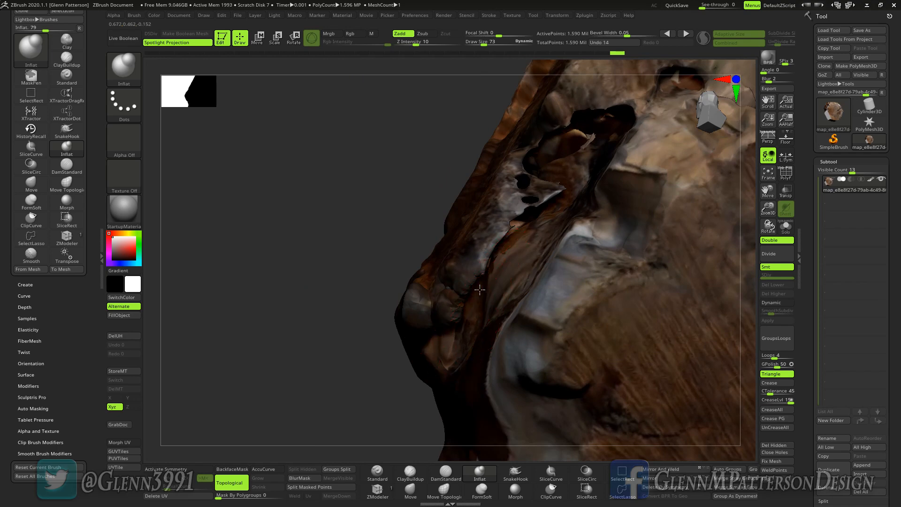
# Inflate the inner walls of the deep groove running between the bark ridge and the slab's face.
pyautogui.moveTo(502, 258)
pyautogui.mouseDown(button='right')
pyautogui.moveTo(519, 225)
pyautogui.moveTo(549, 237)
pyautogui.moveTo(521, 223)
pyautogui.moveTo(493, 263)
pyautogui.mouseUp(button='right')
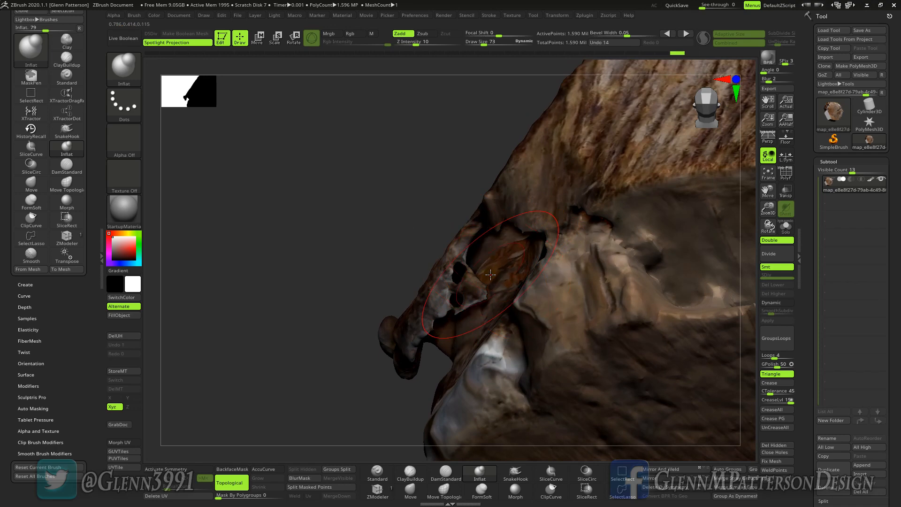
pyautogui.moveTo(481, 268); pyautogui.dragTo(501, 237, button='right')
pyautogui.moveTo(435, 376); pyautogui.dragTo(425, 385)
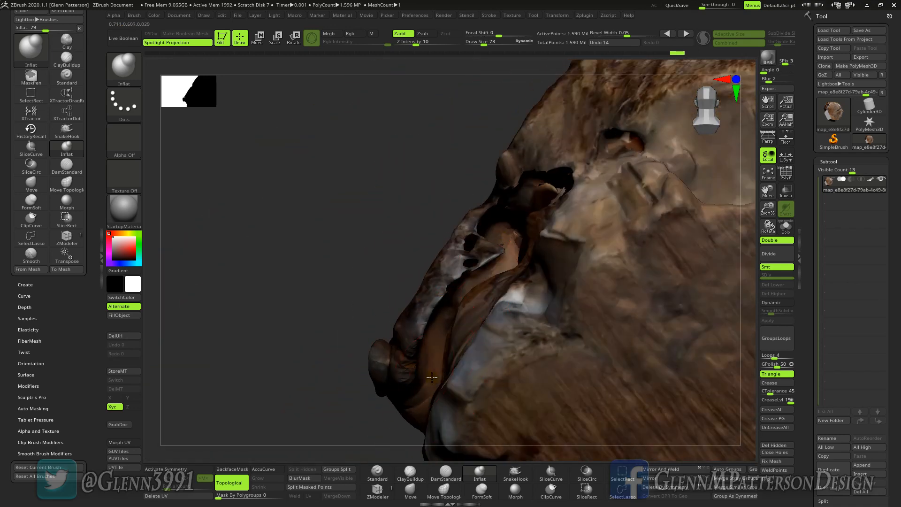
pyautogui.moveTo(437, 383)
pyautogui.mouseDown(button='right')
pyautogui.moveTo(475, 365)
pyautogui.moveTo(447, 362)
pyautogui.moveTo(439, 345)
pyautogui.moveTo(495, 273)
pyautogui.mouseUp(button='right')
pyautogui.moveTo(511, 256); pyautogui.dragTo(504, 270)
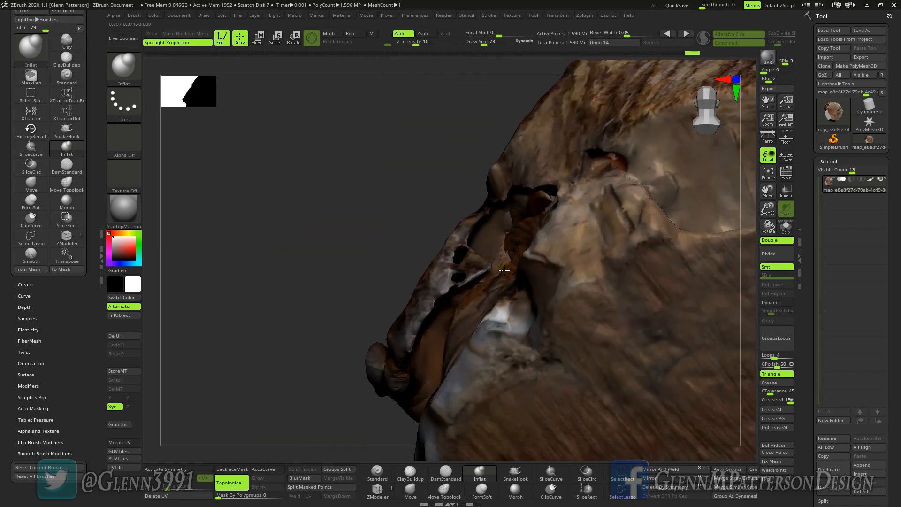
# Inflate the pale bark flap around its small holes until it forms a thick rounded lump.
pyautogui.moveTo(505, 270); pyautogui.dragTo(534, 267, button='right')
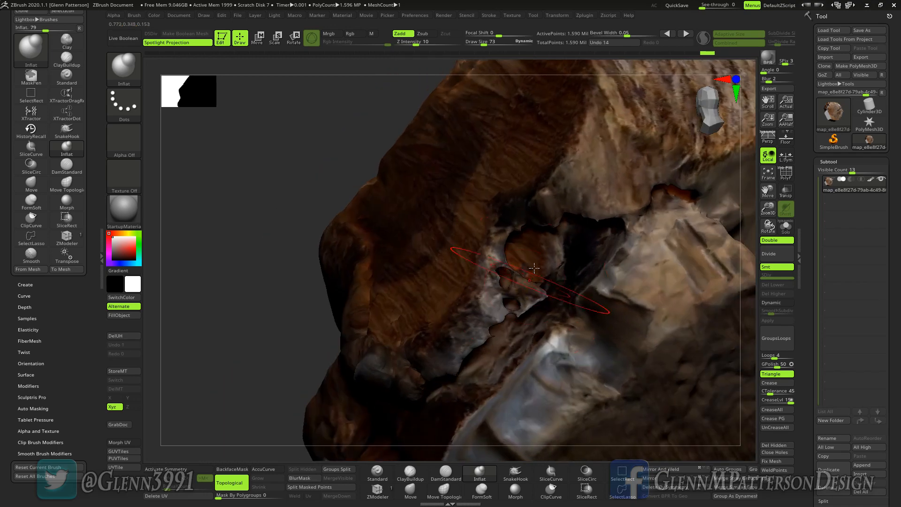
pyautogui.moveTo(535, 267); pyautogui.dragTo(536, 271)
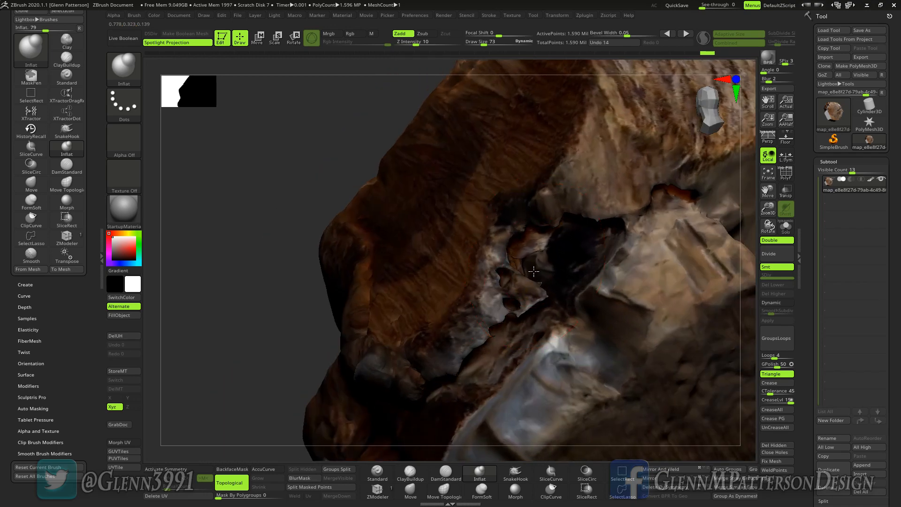
pyautogui.moveTo(527, 283); pyautogui.dragTo(511, 300, button='right')
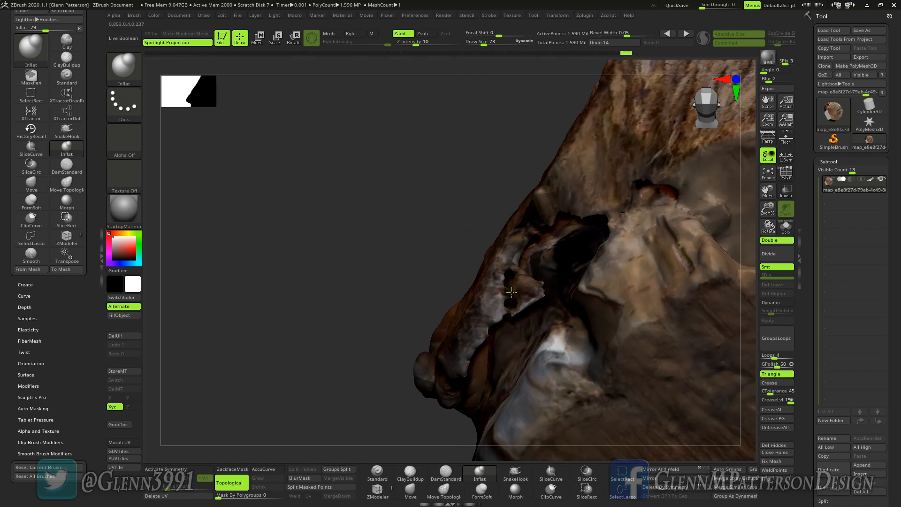
pyautogui.moveTo(503, 309); pyautogui.dragTo(505, 308, button='right')
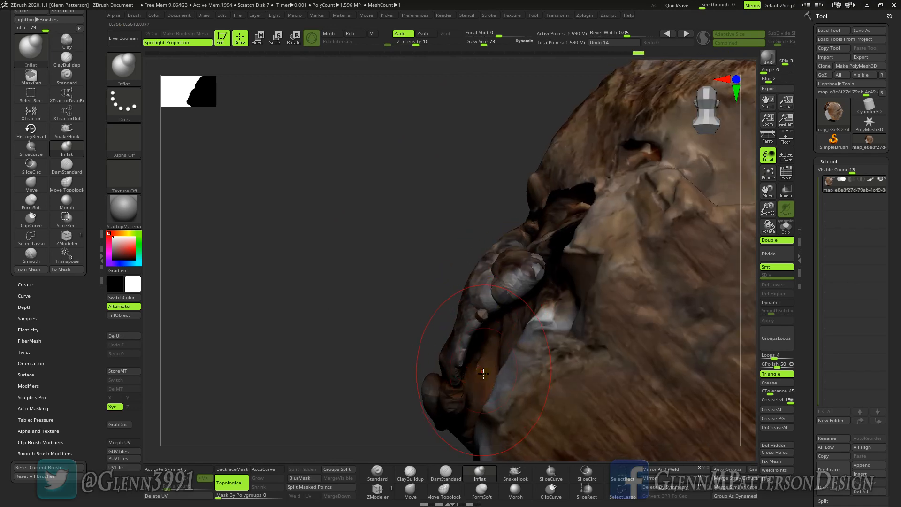
pyautogui.moveTo(488, 374); pyautogui.dragTo(564, 343, button='right')
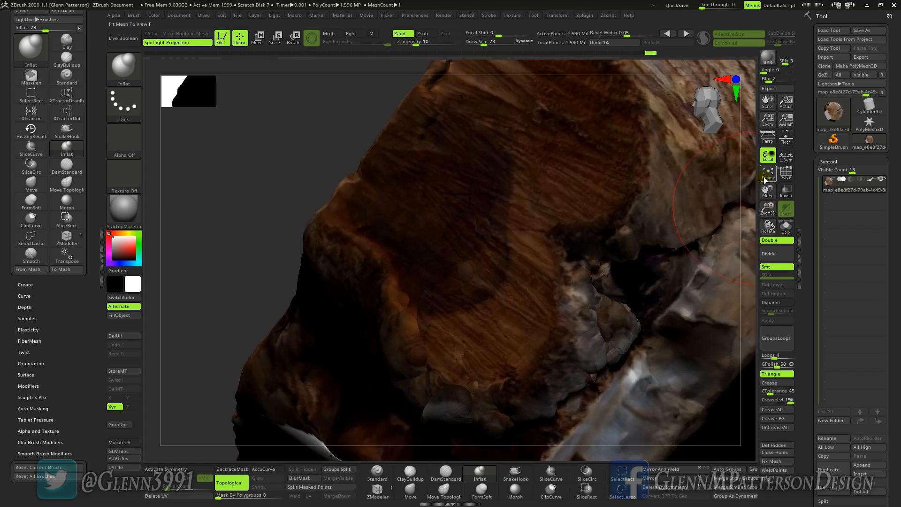
# Smooth the pale rim beside the notch and the pointed tip protruding from the slab's bark edge.
pyautogui.click(765, 177)
pyautogui.moveTo(601, 292); pyautogui.dragTo(412, 164, button='right')
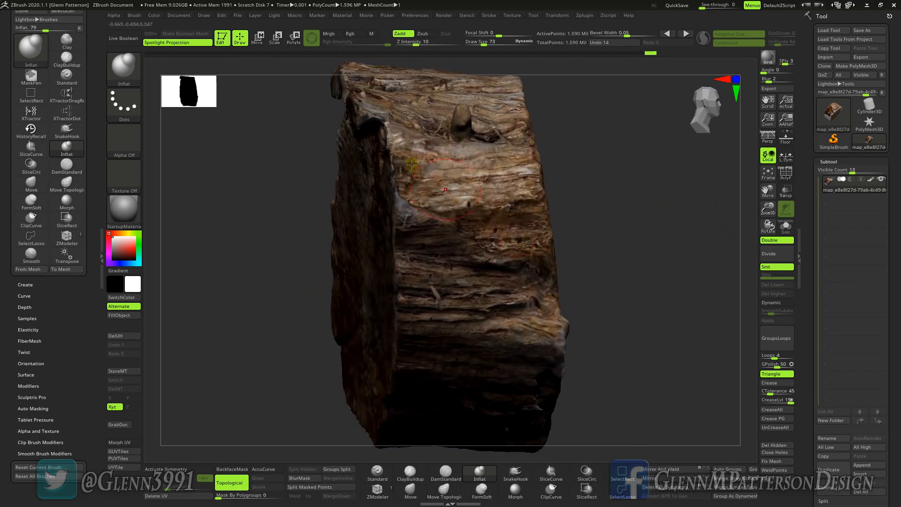
pyautogui.moveTo(480, 250)
pyautogui.mouseDown(button='right')
pyautogui.moveTo(469, 187)
pyautogui.moveTo(474, 360)
pyautogui.moveTo(465, 324)
pyautogui.mouseUp(button='right')
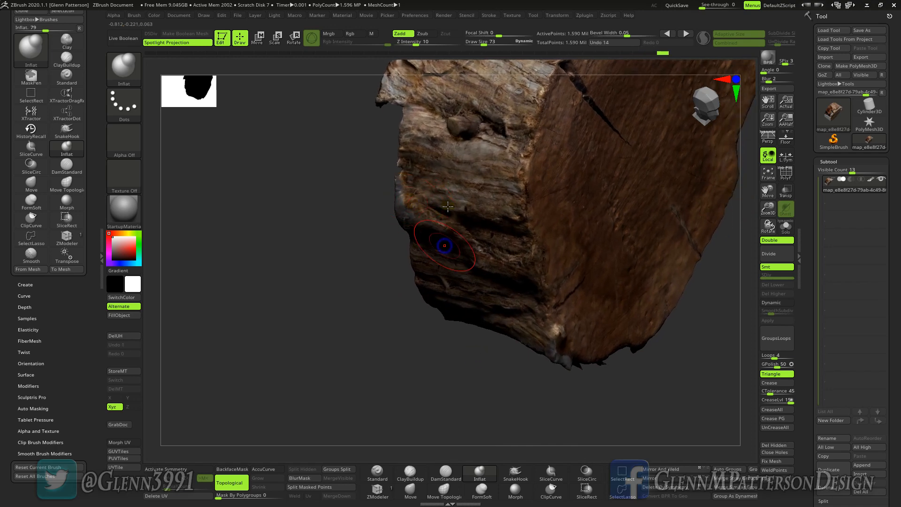
pyautogui.moveTo(448, 207); pyautogui.dragTo(447, 118, button='right')
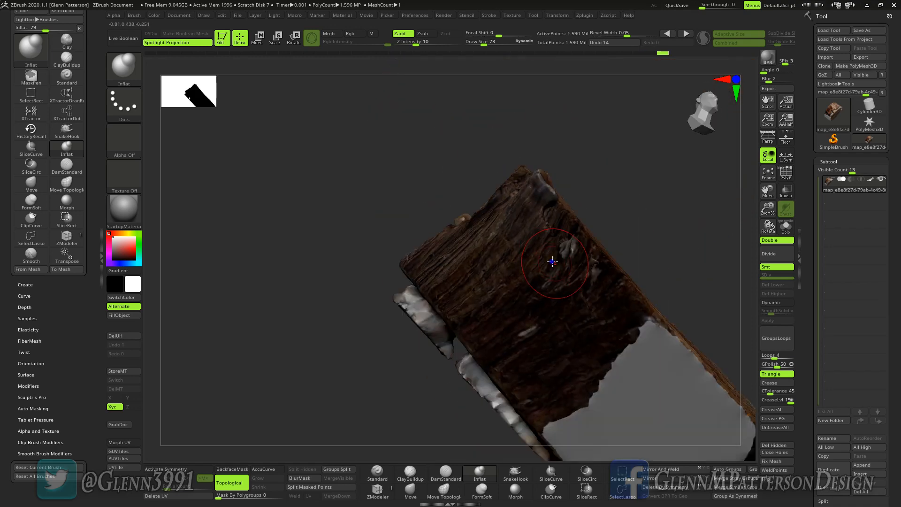
pyautogui.moveTo(553, 261)
pyautogui.mouseDown(button='right')
pyautogui.moveTo(529, 274)
pyautogui.moveTo(540, 267)
pyautogui.moveTo(532, 290)
pyautogui.mouseUp(button='right')
pyautogui.moveTo(574, 236); pyautogui.dragTo(599, 145, button='right')
pyautogui.moveTo(569, 362); pyautogui.dragTo(423, 351, button='right')
pyautogui.press('shift')
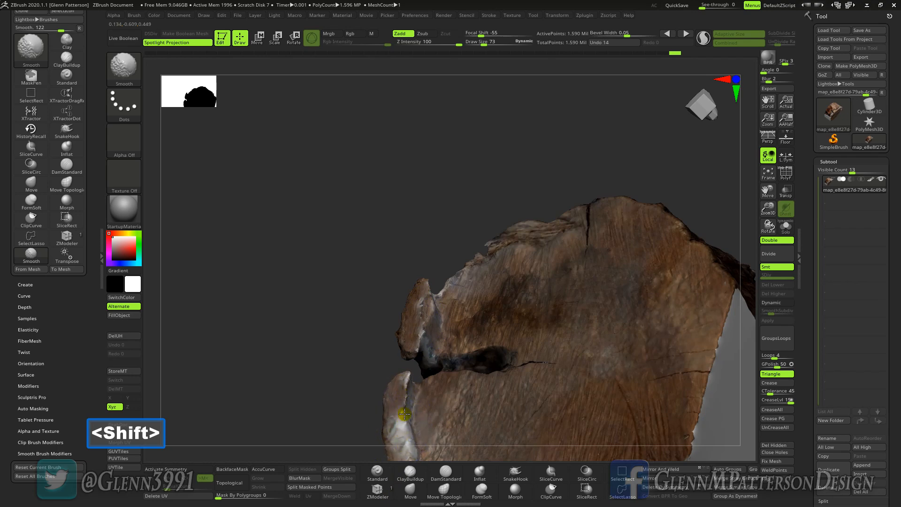
pyautogui.moveTo(492, 359); pyautogui.dragTo(509, 234, button='right')
pyautogui.press('shift')
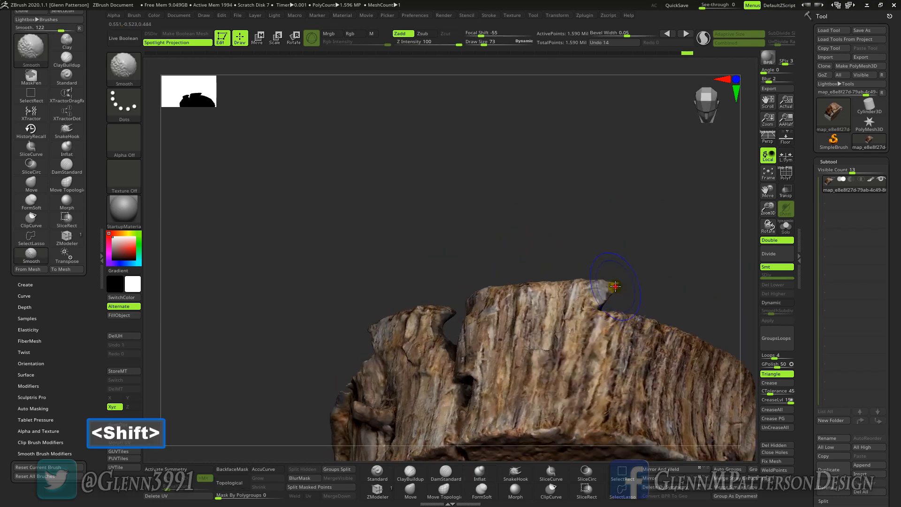
pyautogui.moveTo(610, 301)
pyautogui.keyDown('shift'); pyautogui.mouseDown(button='right')
pyautogui.moveTo(604, 308)
pyautogui.moveTo(626, 292)
pyautogui.mouseUp(button='right'); pyautogui.keyUp('shift')
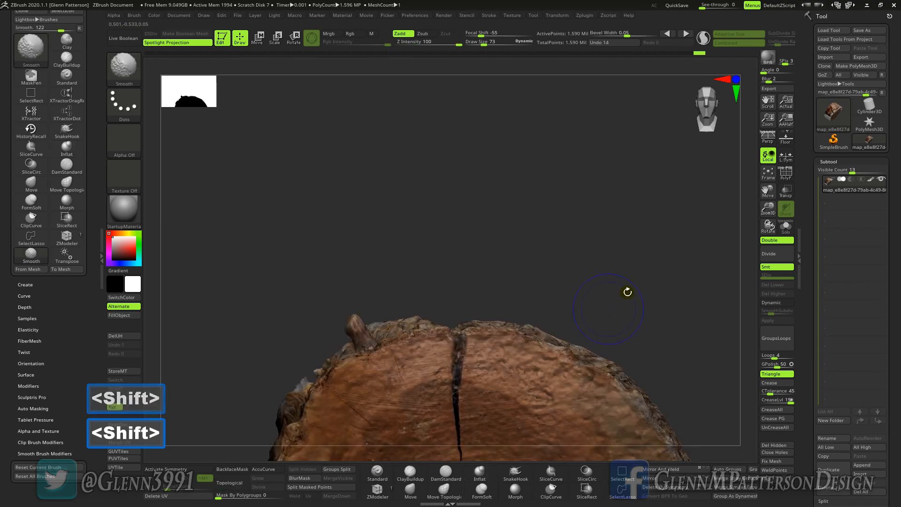
# Run the Gizmo's Remesh By Union on the whole slab and accept the result.
pyautogui.click(768, 174)
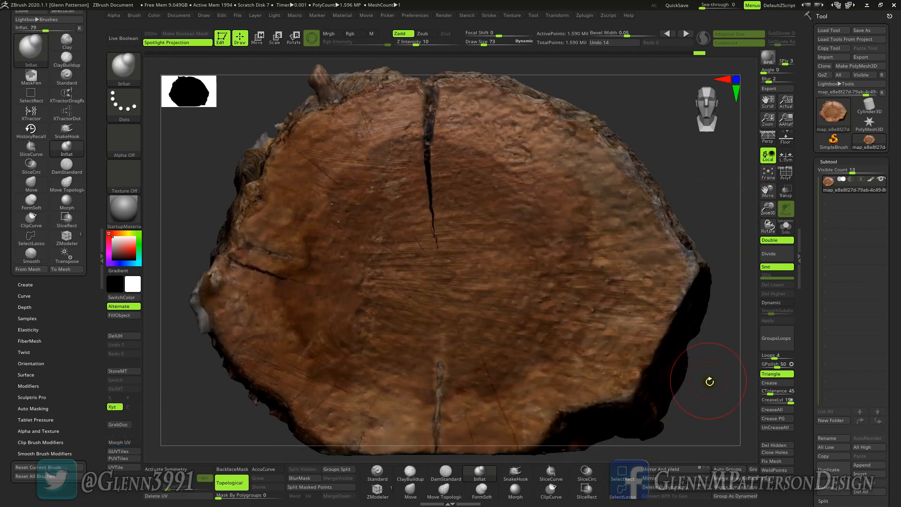
pyautogui.moveTo(708, 382); pyautogui.dragTo(682, 391, button='right')
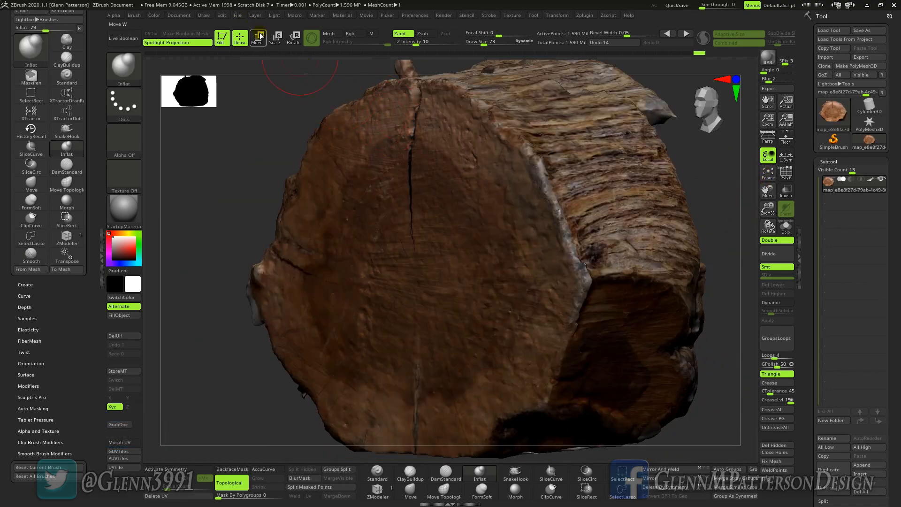
pyautogui.click(258, 37)
pyautogui.click(461, 180)
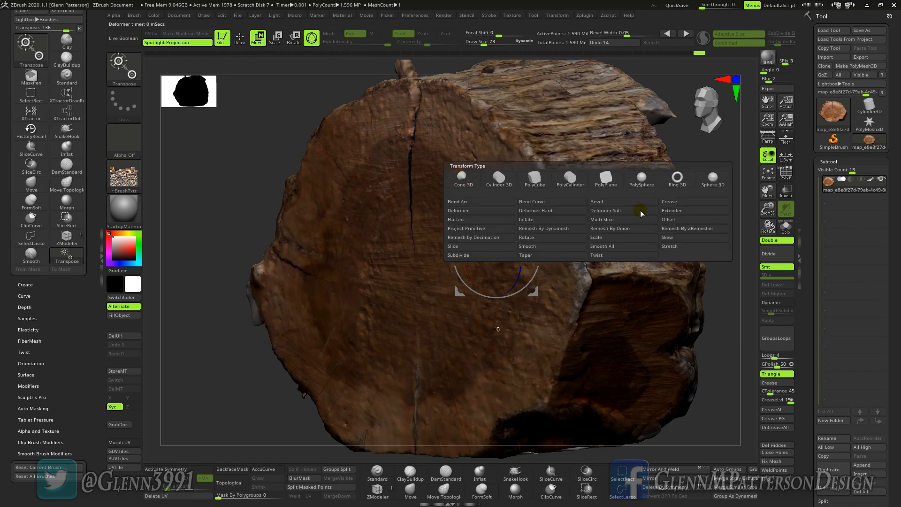
pyautogui.click(619, 229)
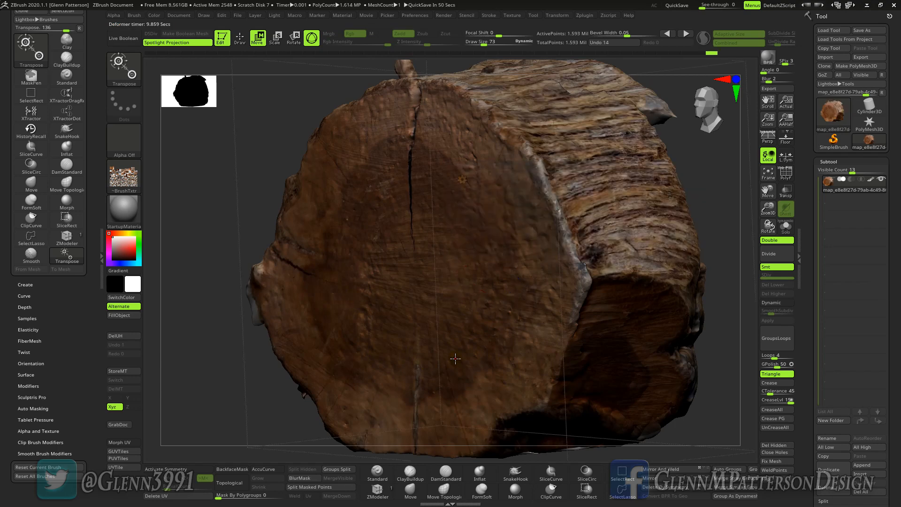
pyautogui.click(463, 179)
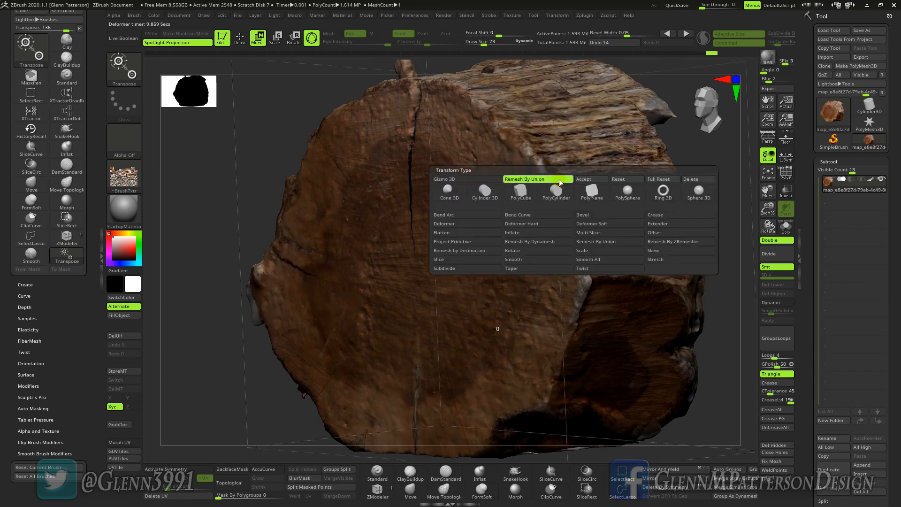
pyautogui.click(588, 180)
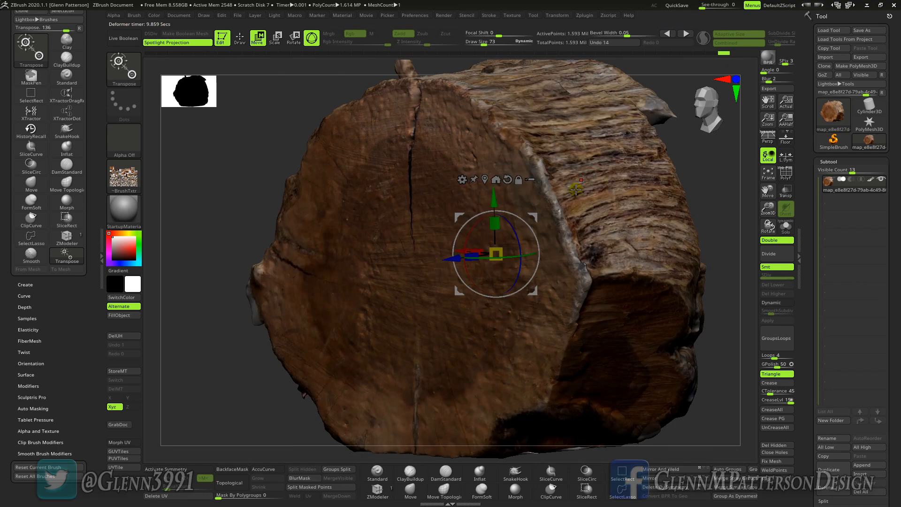
# Isolate a small part of the slab's rim, grow the visibility to its whole connected shell and delete the hidden stray geometry.
pyautogui.click(623, 471)
pyautogui.moveTo(212, 235)
pyautogui.keyDown('ctrl'); pyautogui.keyDown('shift'); pyautogui.mouseDown()
pyautogui.moveTo(241, 321)
pyautogui.moveTo(253, 320)
pyautogui.mouseUp(); pyautogui.keyUp('shift'); pyautogui.keyUp('ctrl')
pyautogui.hotkey('ctrl', 'shift', 'a')
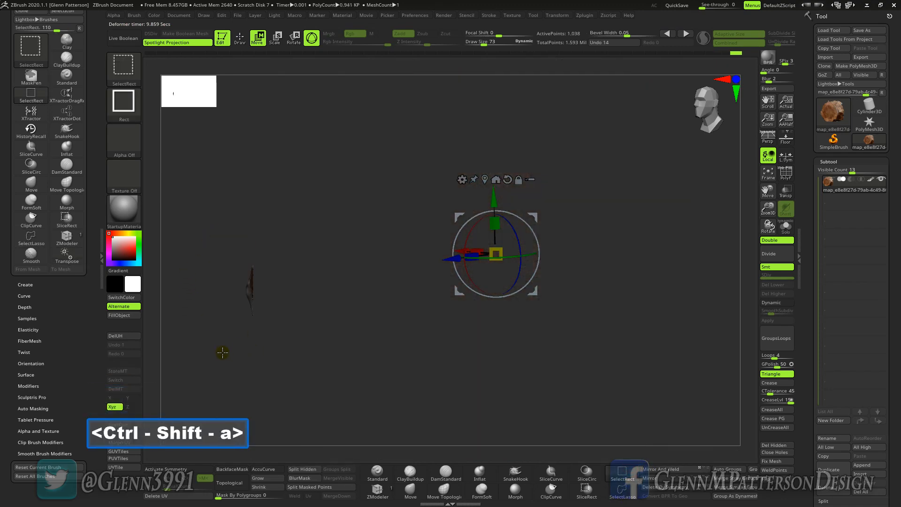
pyautogui.click(773, 445)
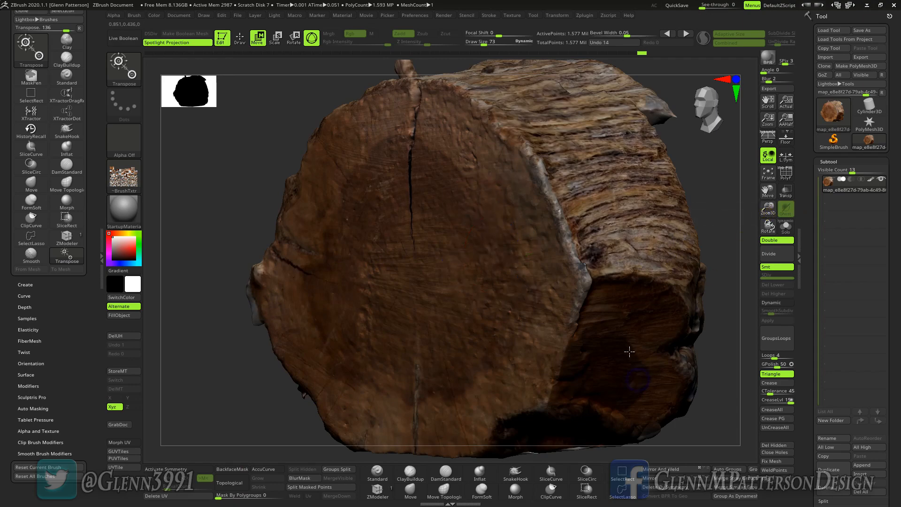
# Delete the slab's undo history.
pyautogui.moveTo(629, 350); pyautogui.dragTo(669, 375, button='right')
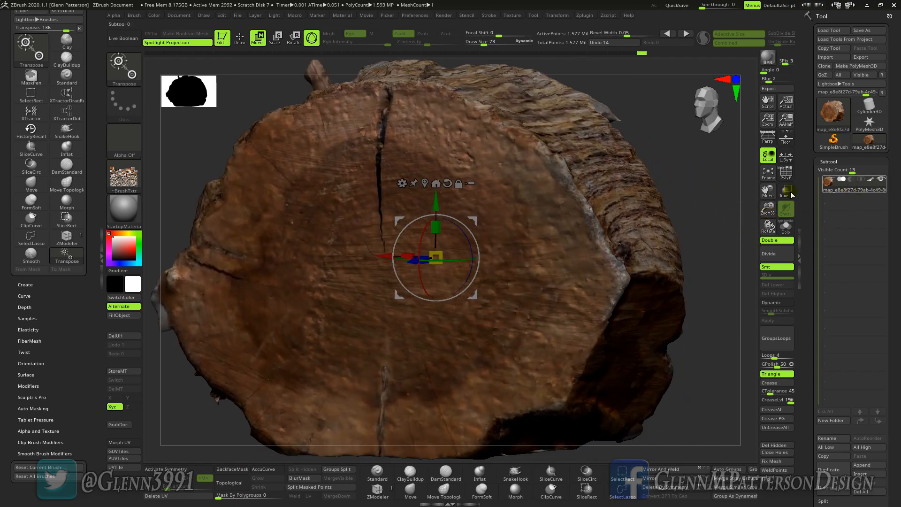
pyautogui.moveTo(772, 210); pyautogui.dragTo(771, 193)
pyautogui.moveTo(641, 392); pyautogui.dragTo(666, 282)
pyautogui.moveTo(655, 340); pyautogui.dragTo(648, 427)
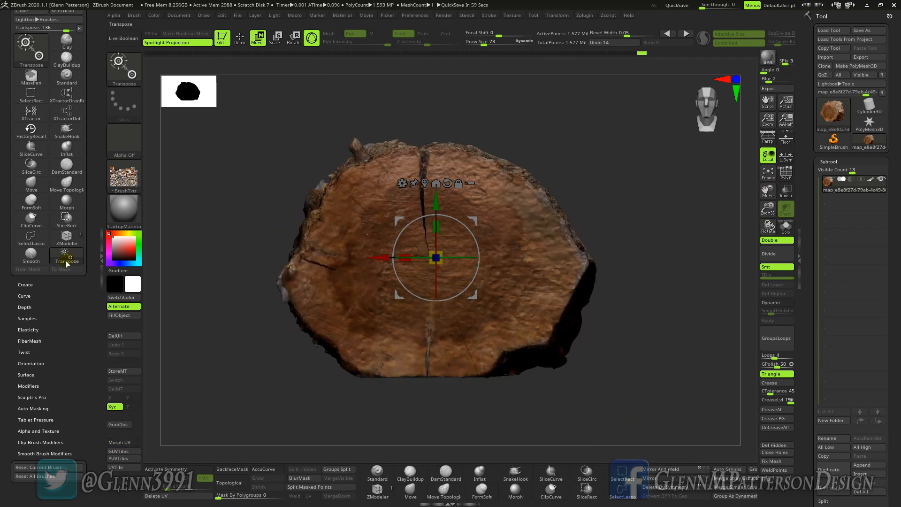
pyautogui.click(117, 336)
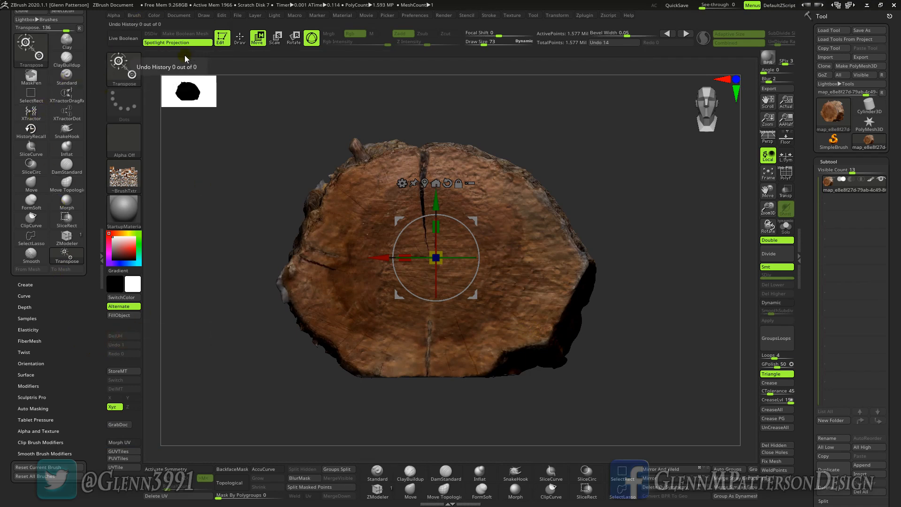
pyautogui.moveTo(231, 244); pyautogui.dragTo(235, 240)
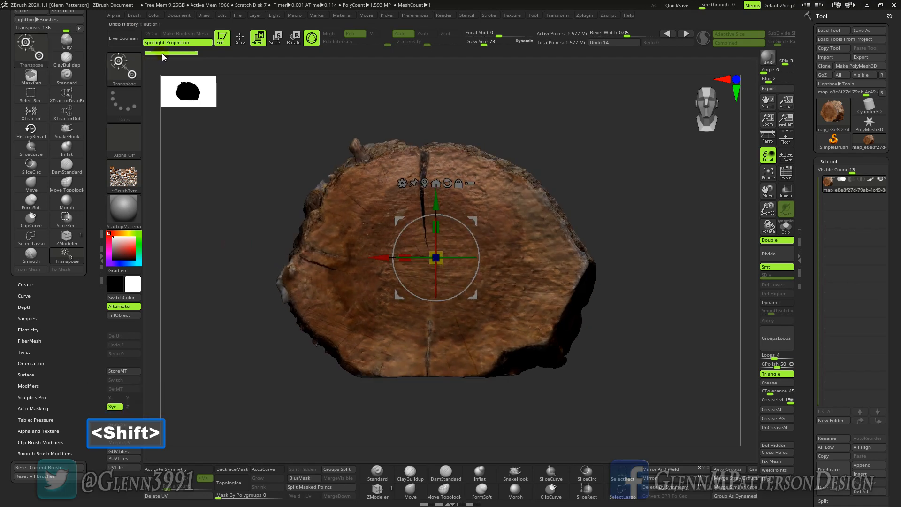
# Mark the slab's current history state as the projection source and DynaMesh the slab at resolution 128.
pyautogui.press('ctrl')
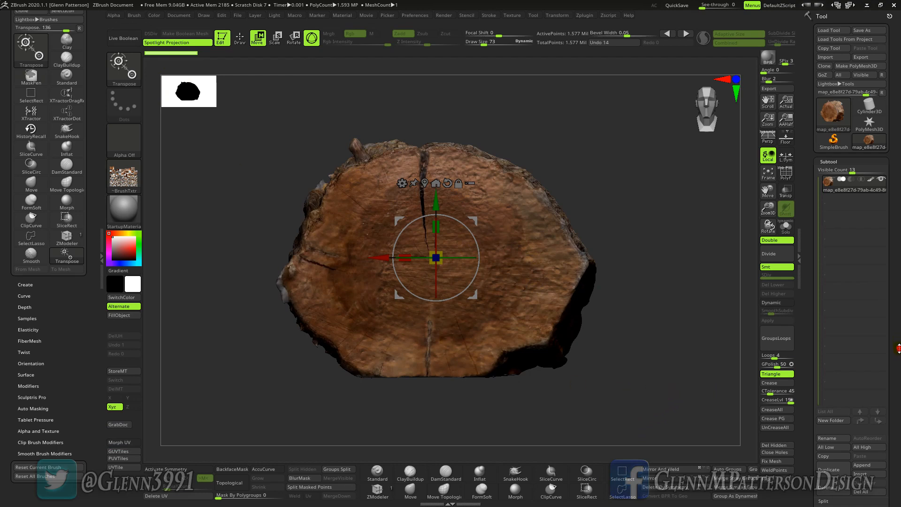
pyautogui.scroll(-5, 899, 279)
pyautogui.click(831, 396)
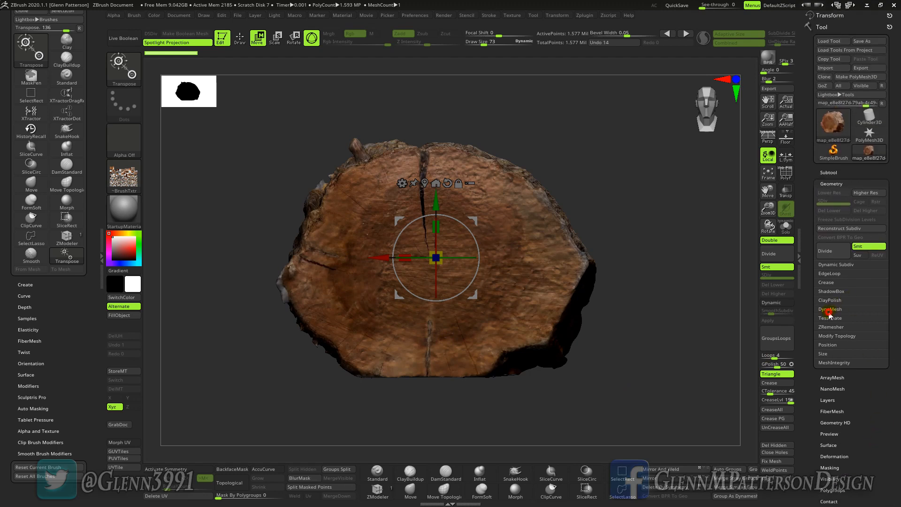
pyautogui.click(829, 310)
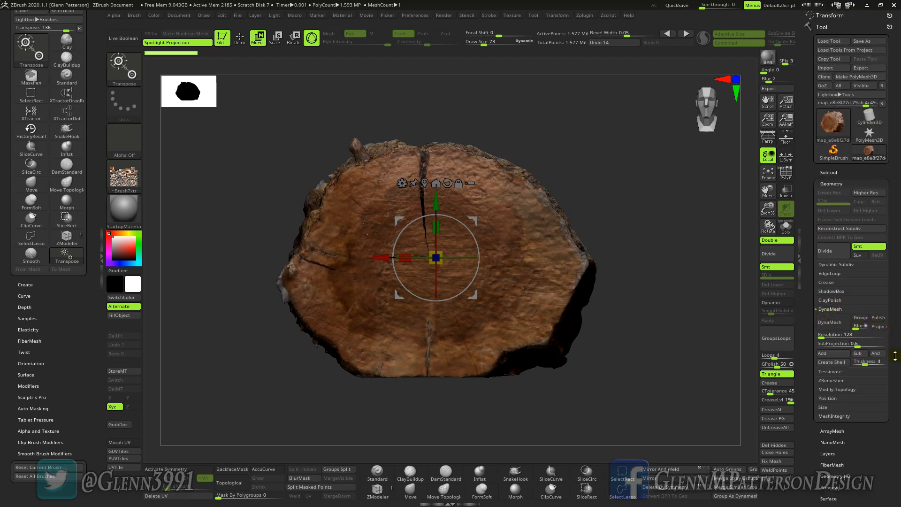
pyautogui.click(822, 323)
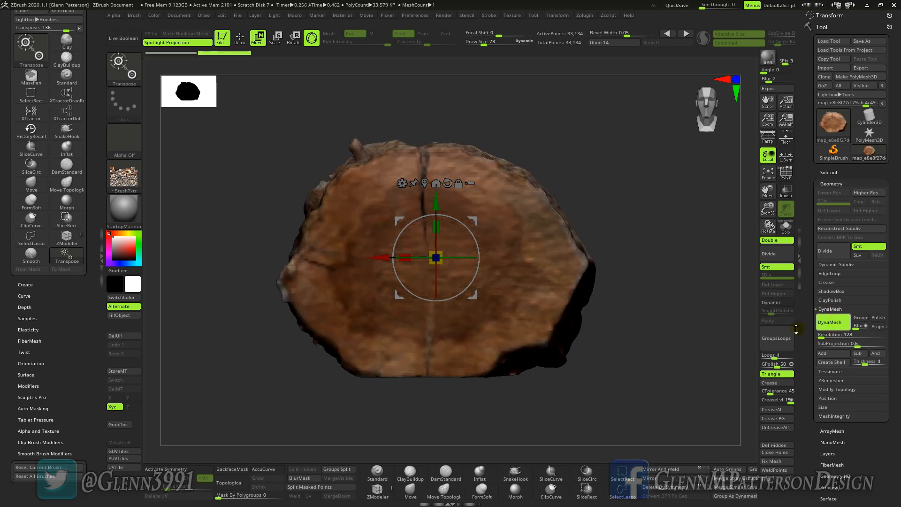
# Show the polyframe on the remeshed slab and assign the whole mesh to one new polygroup.
pyautogui.moveTo(669, 287); pyautogui.dragTo(678, 289)
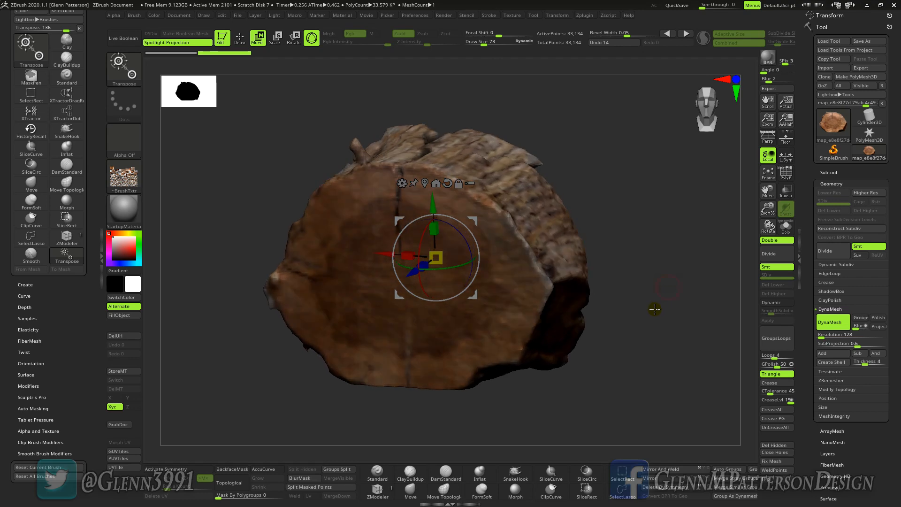
pyautogui.click(787, 175)
pyautogui.moveTo(648, 352); pyautogui.dragTo(648, 322)
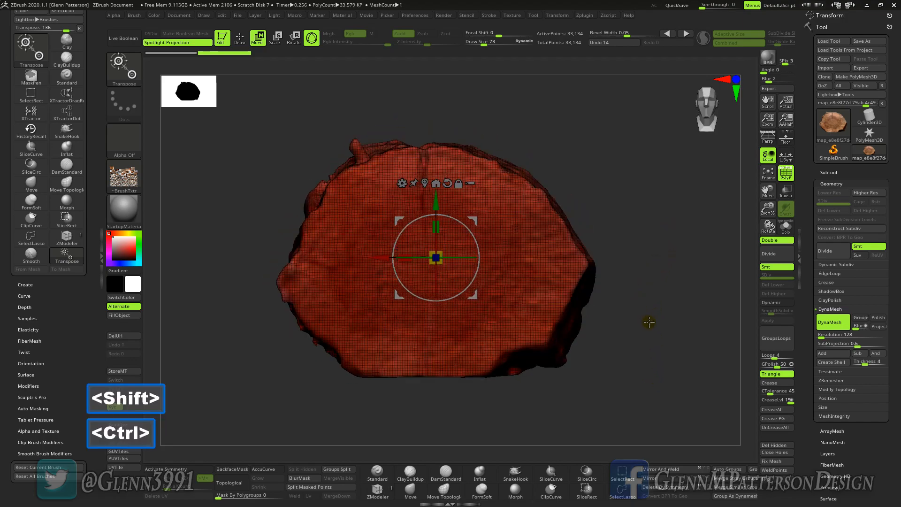
pyautogui.hotkey('ctrl', 'w')
# Slice the slab straight down from its side view, separating the cut face and its rim from the bark part as polygroups.
pyautogui.moveTo(664, 366)
pyautogui.mouseDown()
pyautogui.moveTo(640, 385)
pyautogui.moveTo(635, 429)
pyautogui.moveTo(663, 425)
pyautogui.moveTo(648, 402)
pyautogui.moveTo(653, 377)
pyautogui.moveTo(660, 382)
pyautogui.moveTo(620, 385)
pyautogui.mouseUp()
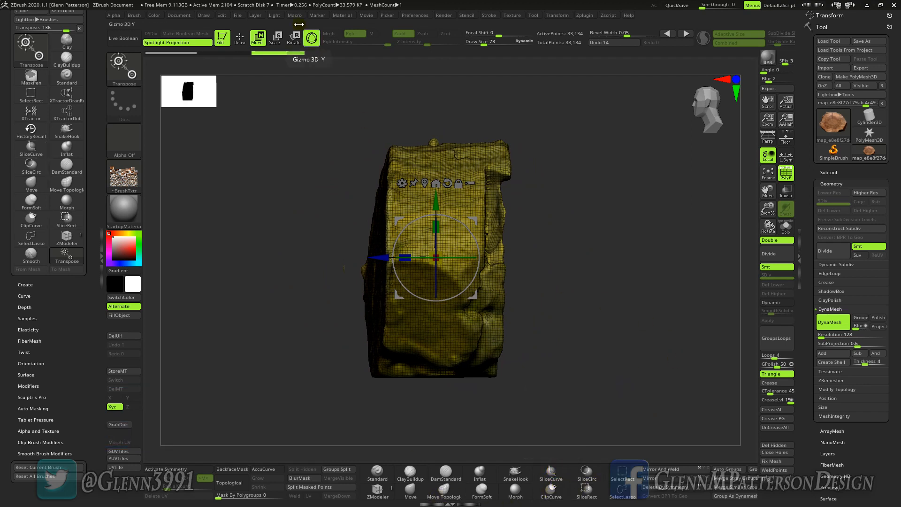
pyautogui.click(480, 472)
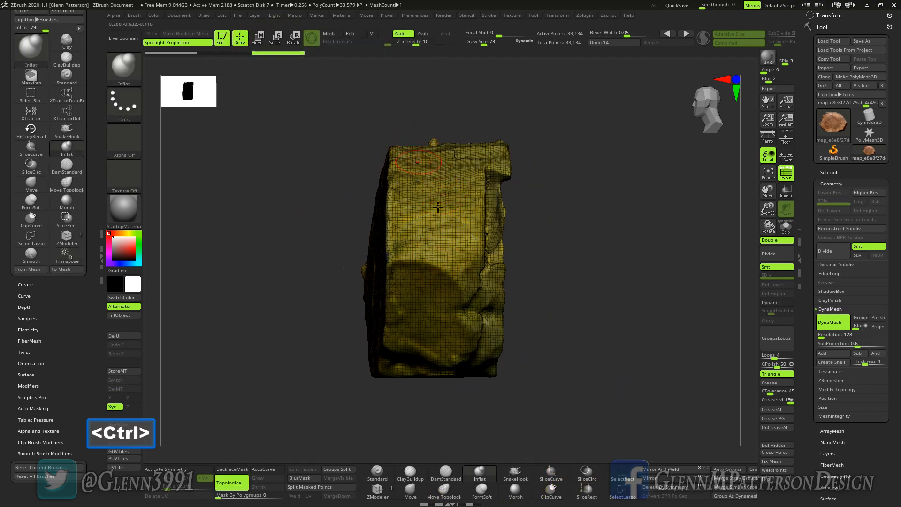
pyautogui.moveTo(596, 313)
pyautogui.mouseDown()
pyautogui.moveTo(588, 314)
pyautogui.moveTo(602, 314)
pyautogui.mouseUp()
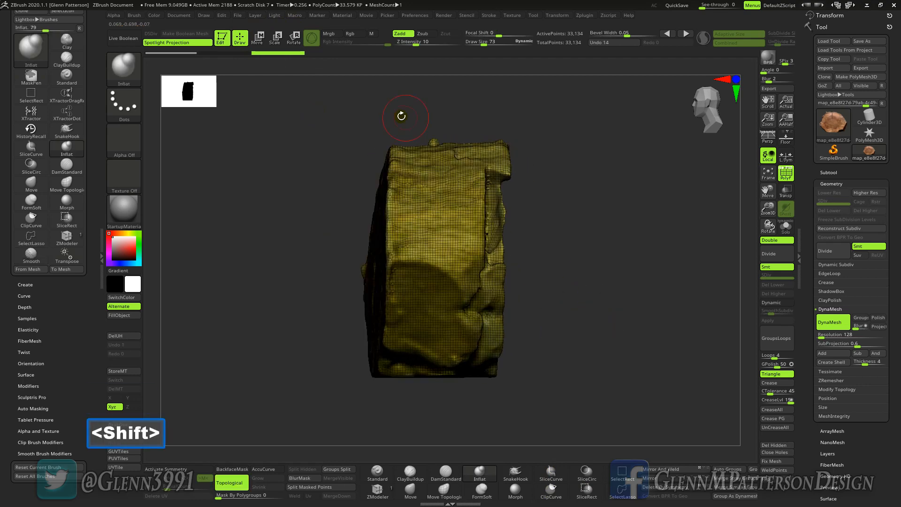
pyautogui.hotkey('ctrl', 'shift')
pyautogui.keyDown('ctrl'); pyautogui.keyDown('shift'); pyautogui.moveTo(414, 91); pyautogui.dragTo(407, 438); pyautogui.keyUp('shift'); pyautogui.keyUp('ctrl')
pyautogui.press('space')
# Slice a rectangle around the small twig stub on the bark edge to give it its own polygroup.
pyautogui.moveTo(635, 263)
pyautogui.mouseDown()
pyautogui.moveTo(613, 323)
pyautogui.moveTo(629, 332)
pyautogui.moveTo(620, 275)
pyautogui.mouseUp()
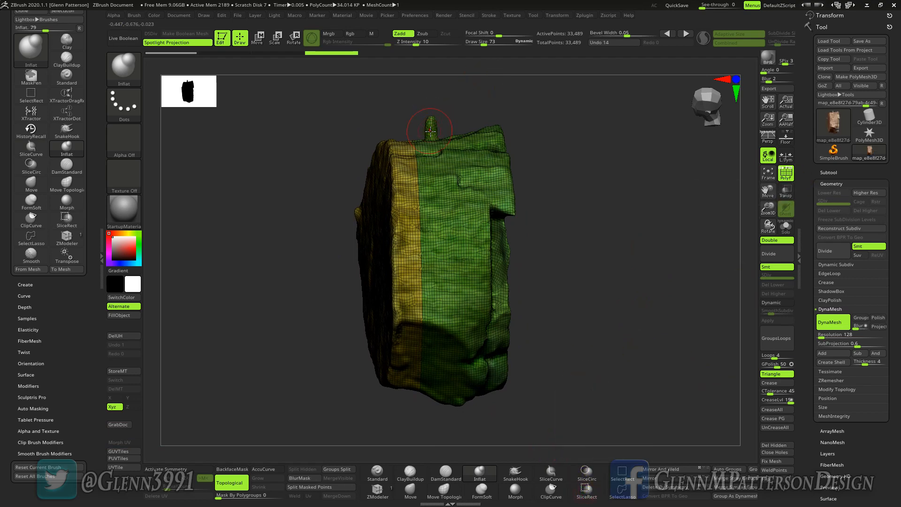
pyautogui.moveTo(768, 209); pyautogui.dragTo(776, 302)
pyautogui.moveTo(766, 189); pyautogui.dragTo(786, 253)
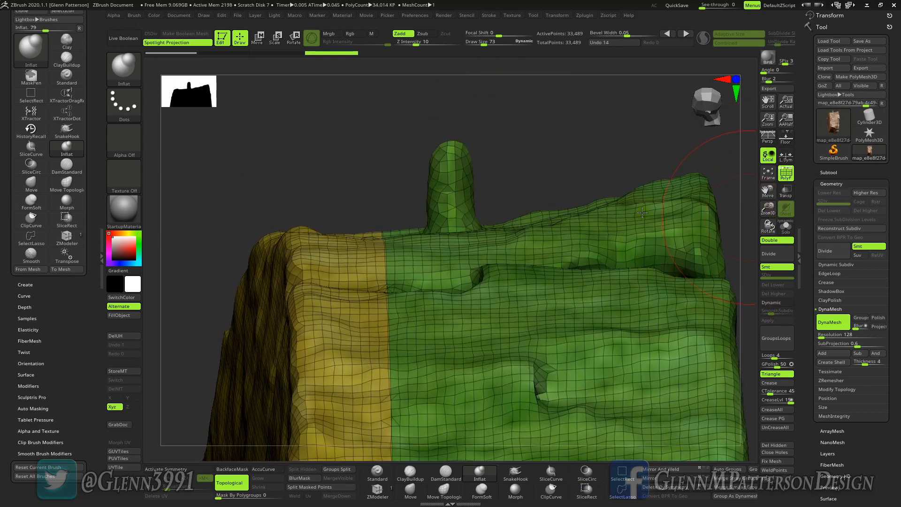
pyautogui.moveTo(458, 173)
pyautogui.mouseDown(button='right')
pyautogui.moveTo(453, 161)
pyautogui.moveTo(457, 170)
pyautogui.mouseUp(button='right')
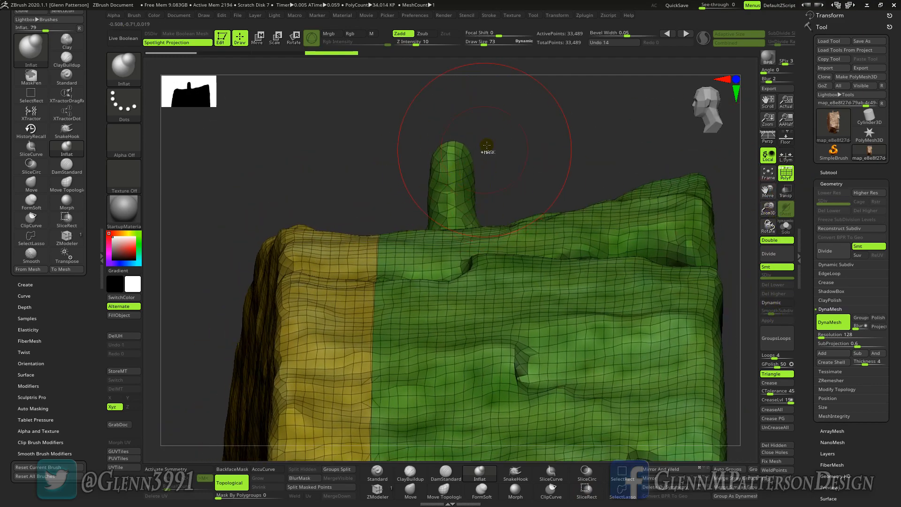
pyautogui.hotkey('ctrl', 'shift')
pyautogui.moveTo(491, 114)
pyautogui.keyDown('ctrl'); pyautogui.keyDown('shift'); pyautogui.mouseDown()
pyautogui.moveTo(428, 157)
pyautogui.moveTo(401, 221)
pyautogui.mouseUp(); pyautogui.keyUp('shift'); pyautogui.keyUp('ctrl')
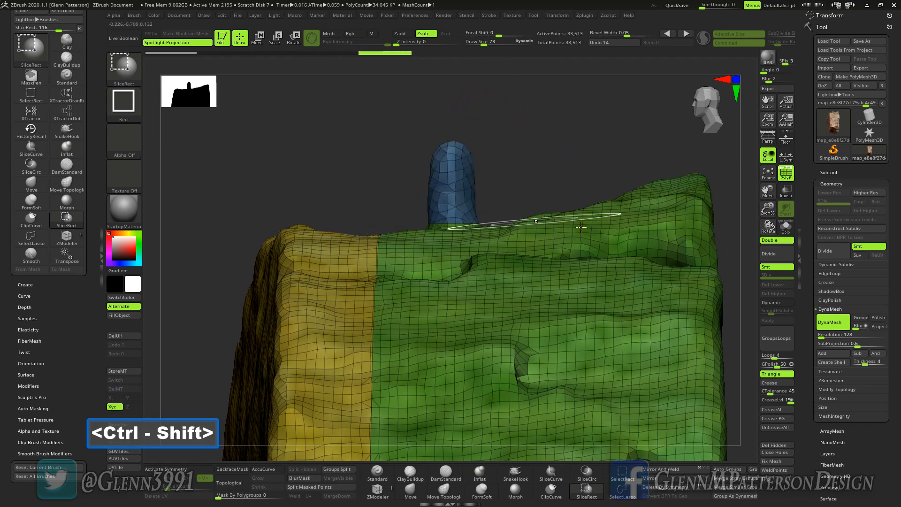
# Run ZRemesher on the slab with KeepGroups enabled.
pyautogui.click(770, 174)
pyautogui.moveTo(626, 269)
pyautogui.mouseDown(button='right')
pyautogui.moveTo(670, 304)
pyautogui.moveTo(656, 304)
pyautogui.moveTo(695, 298)
pyautogui.moveTo(629, 279)
pyautogui.mouseUp(button='right')
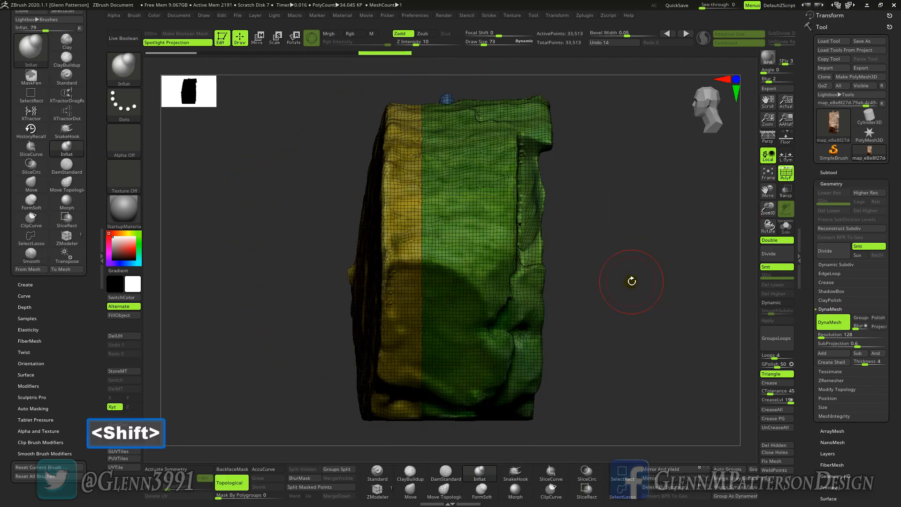
pyautogui.click(831, 380)
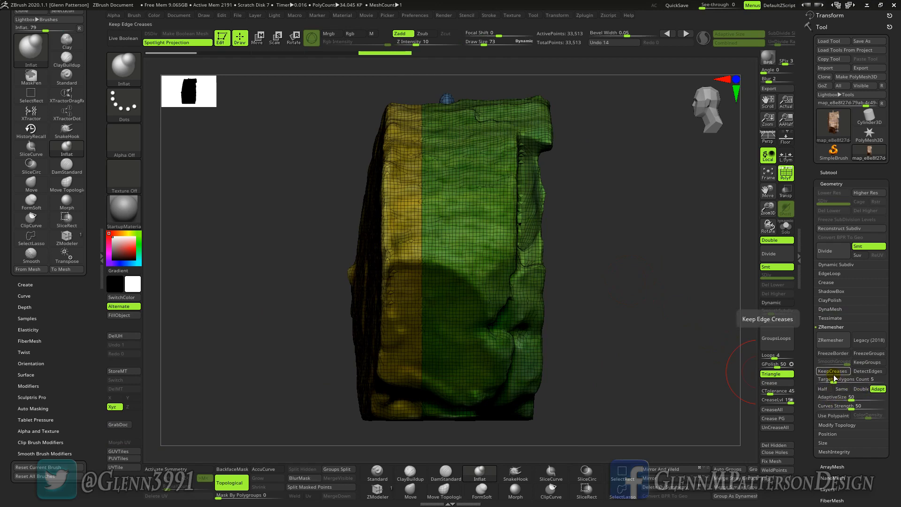
pyautogui.click(867, 363)
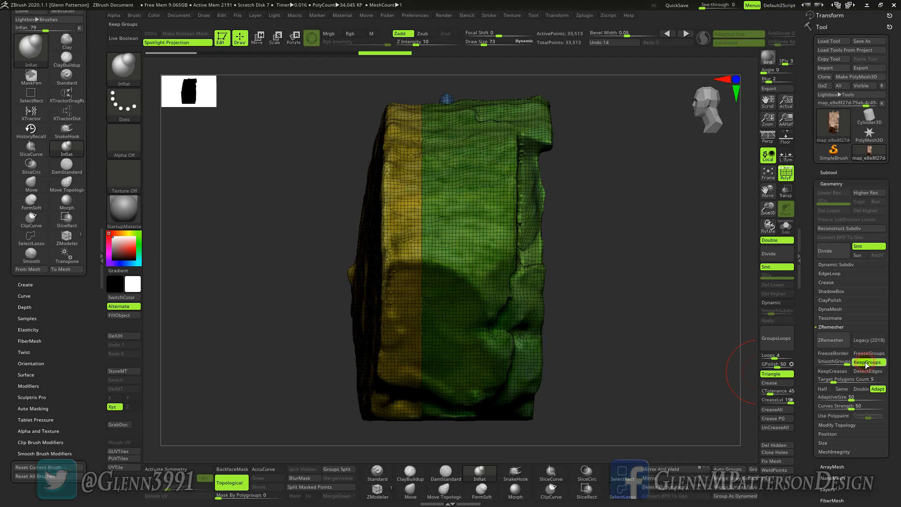
pyautogui.click(832, 340)
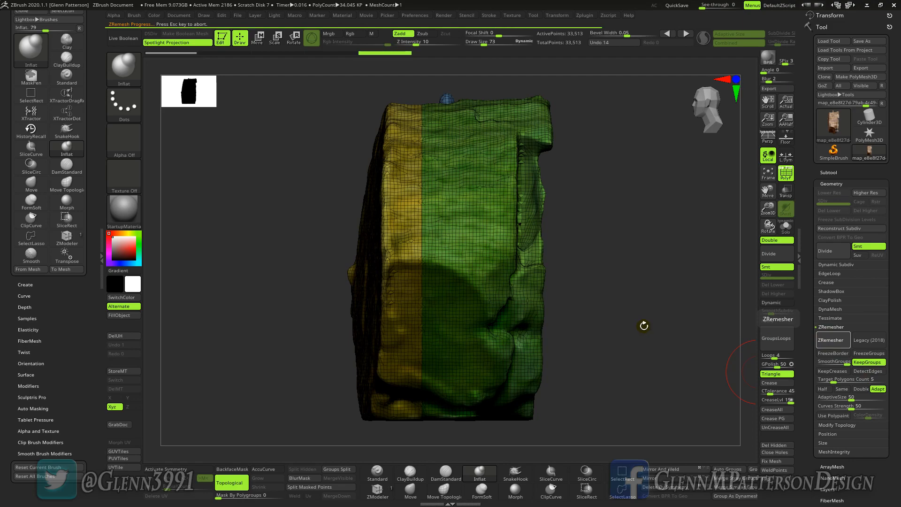
# Unwrap the slab's UVs in UV Master with the Polygroups option enabled.
pyautogui.moveTo(619, 302); pyautogui.dragTo(355, 397)
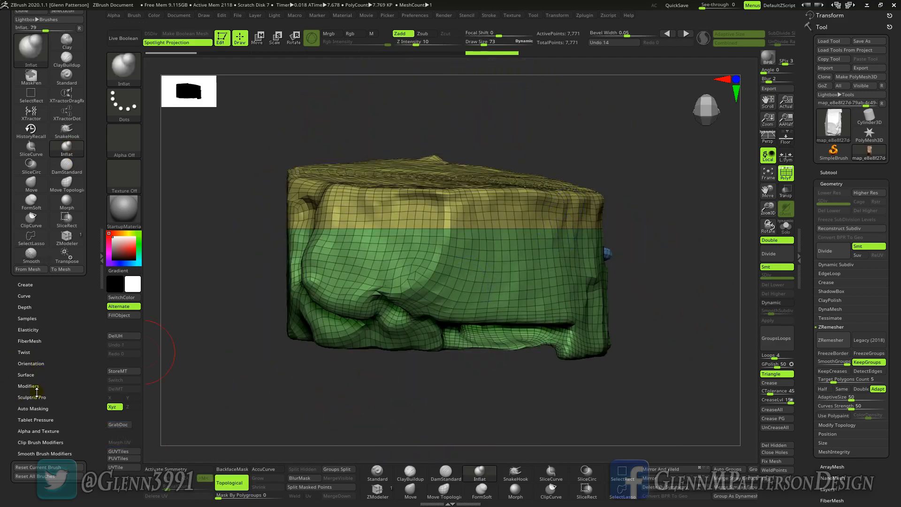
pyautogui.scroll(3, 56, 409)
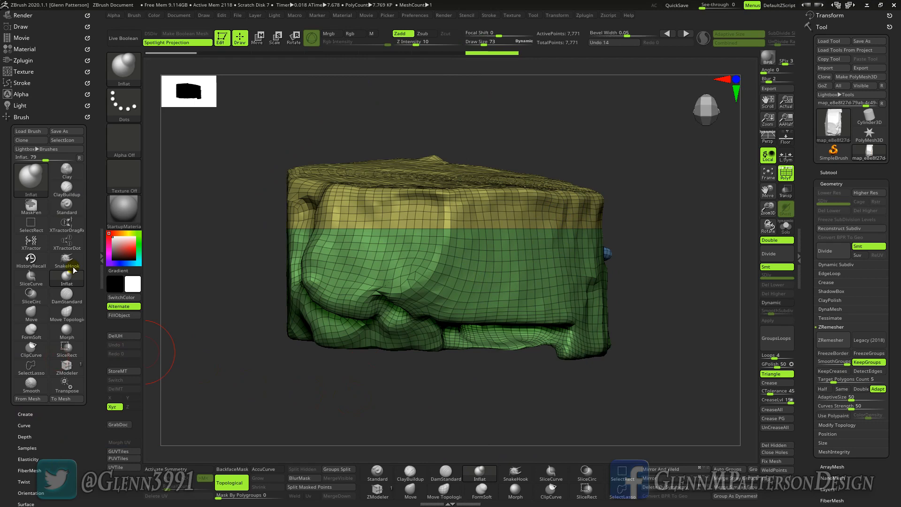
pyautogui.click(23, 60)
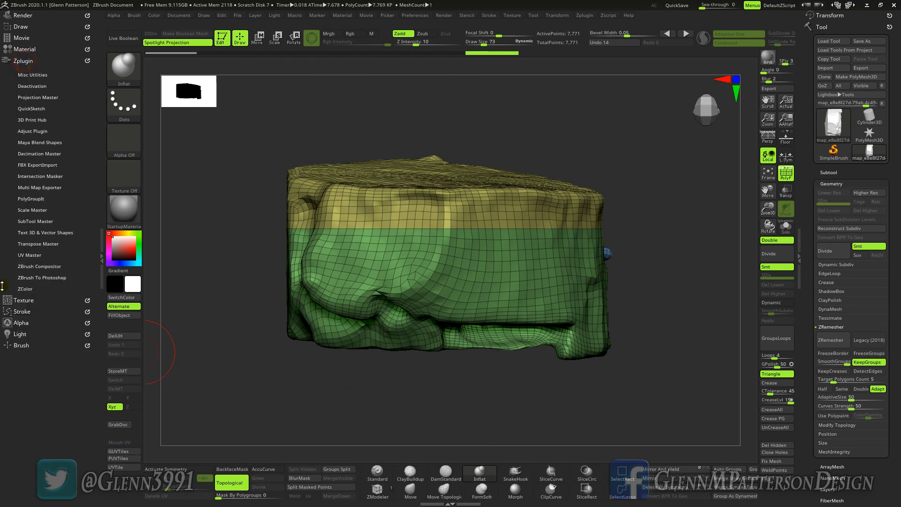
pyautogui.click(26, 255)
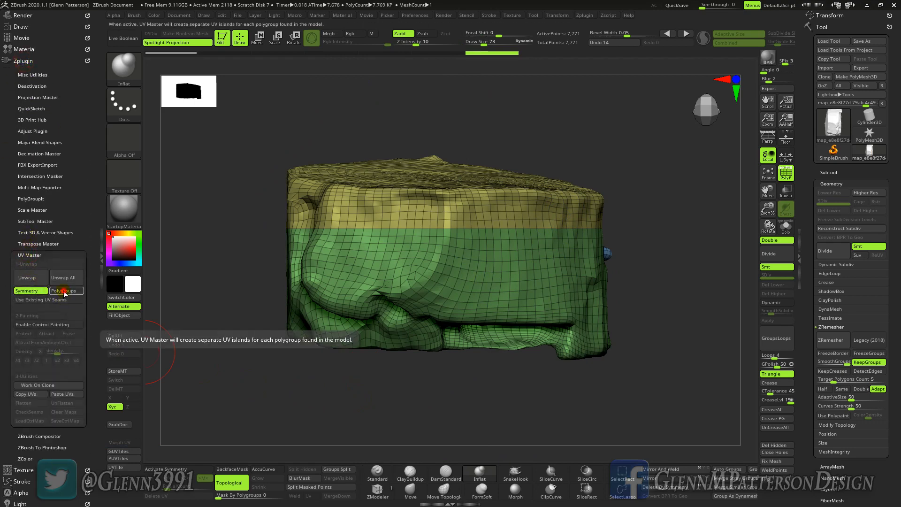
pyautogui.click(31, 281)
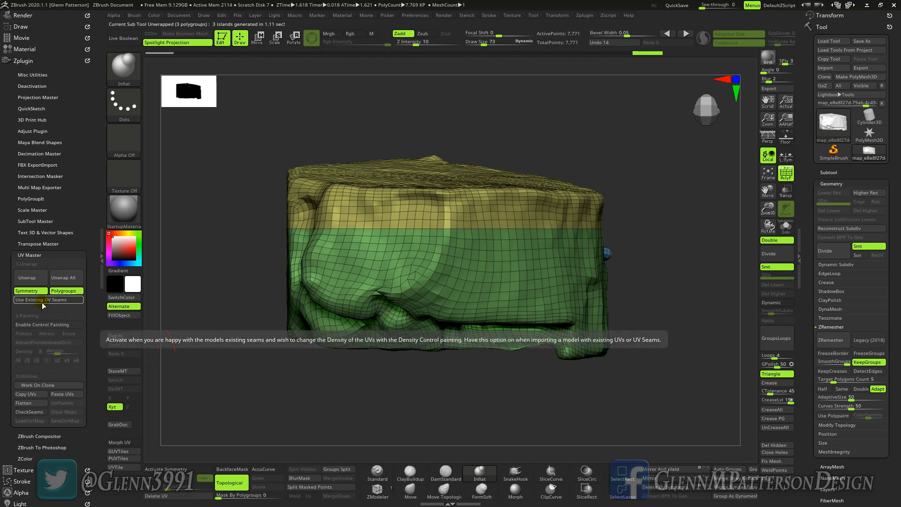
# Flatten the slab to examine its UV islands, and unflatten it to its 3D shape.
pyautogui.click(31, 404)
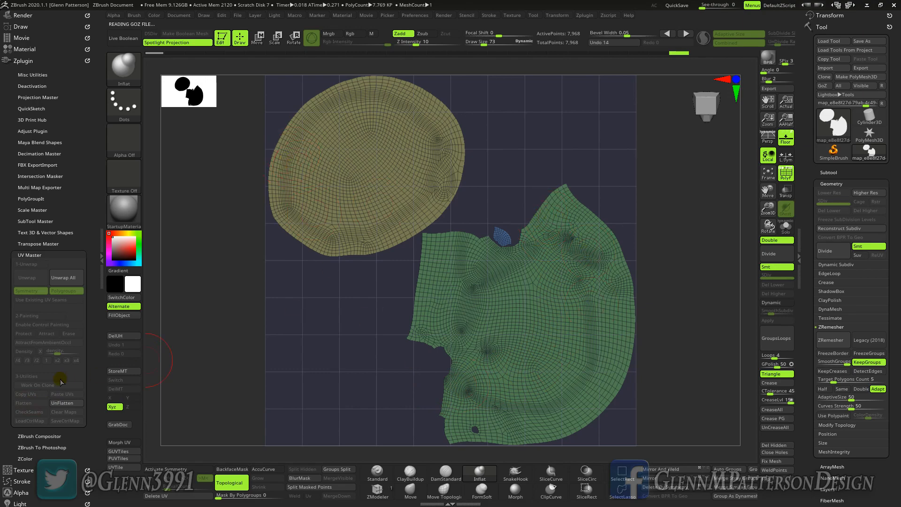
pyautogui.click(66, 403)
pyautogui.moveTo(684, 366); pyautogui.dragTo(708, 295)
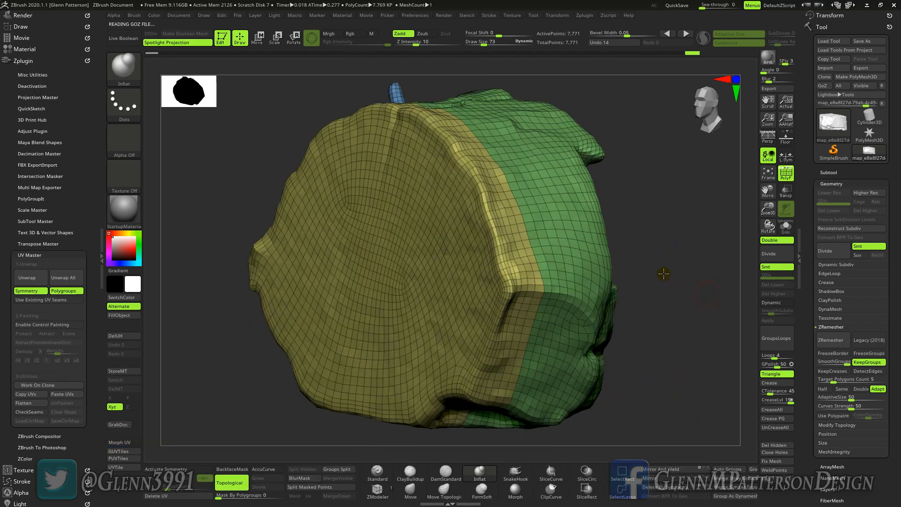
# Enable Mrgb, hide the polyframe and project the stored history onto the slab, always accepting the PolyPaint transfer.
pyautogui.moveTo(664, 273); pyautogui.dragTo(694, 391)
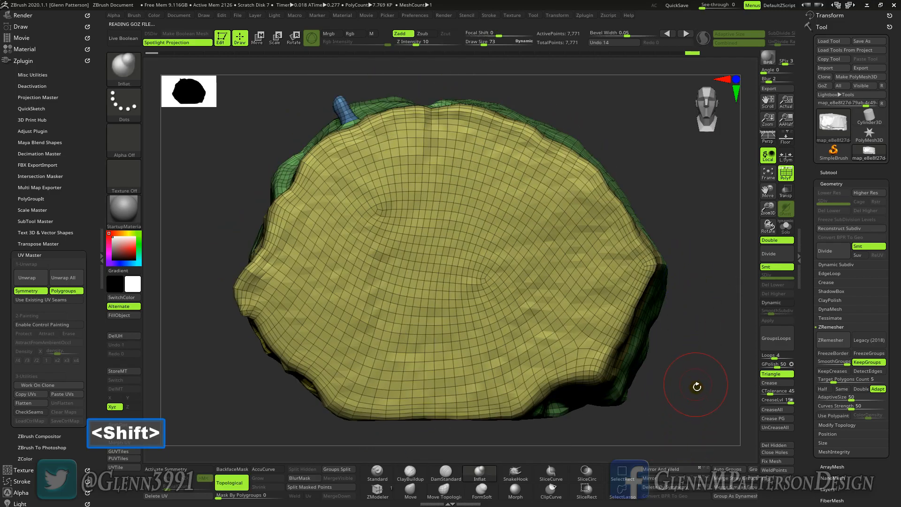
pyautogui.click(829, 172)
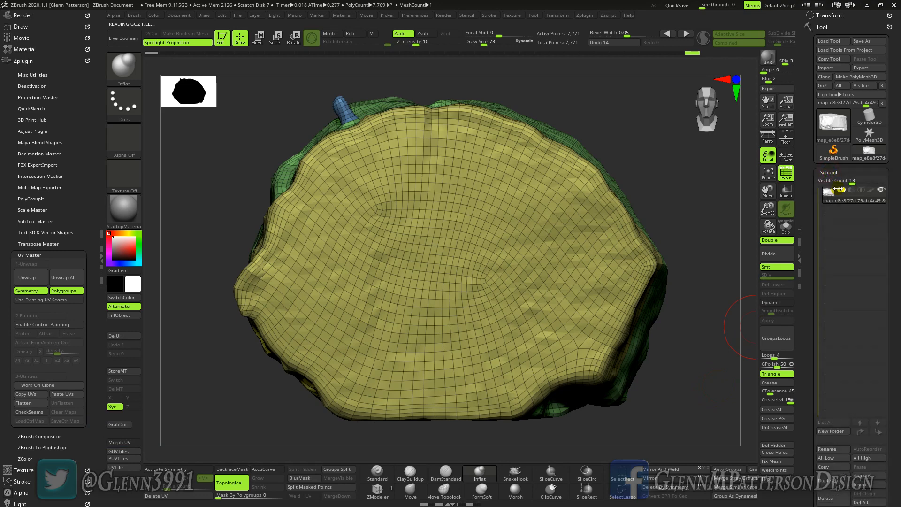
pyautogui.moveTo(895, 308); pyautogui.dragTo(682, 378)
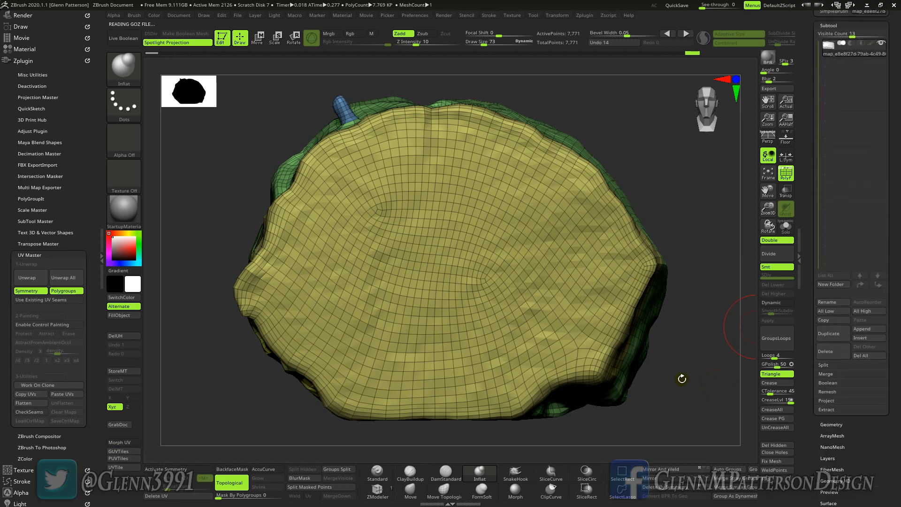
pyautogui.click(826, 401)
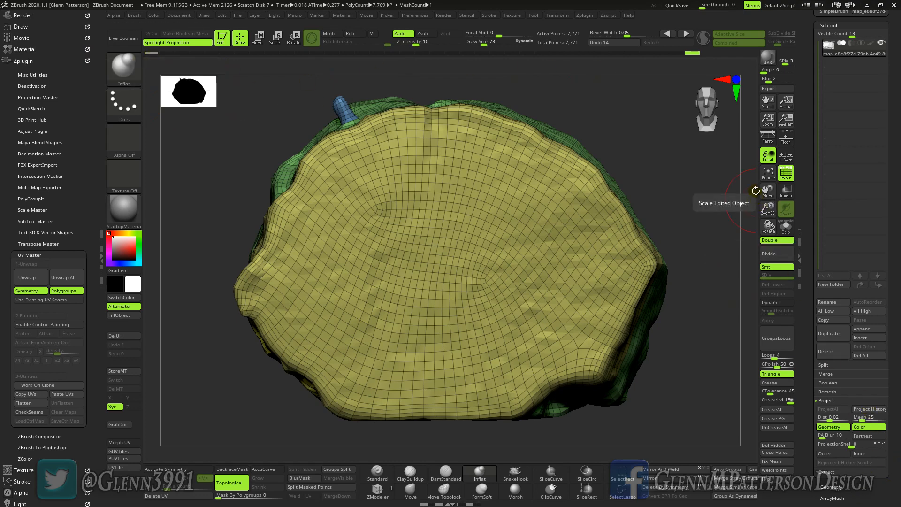
pyautogui.click(329, 34)
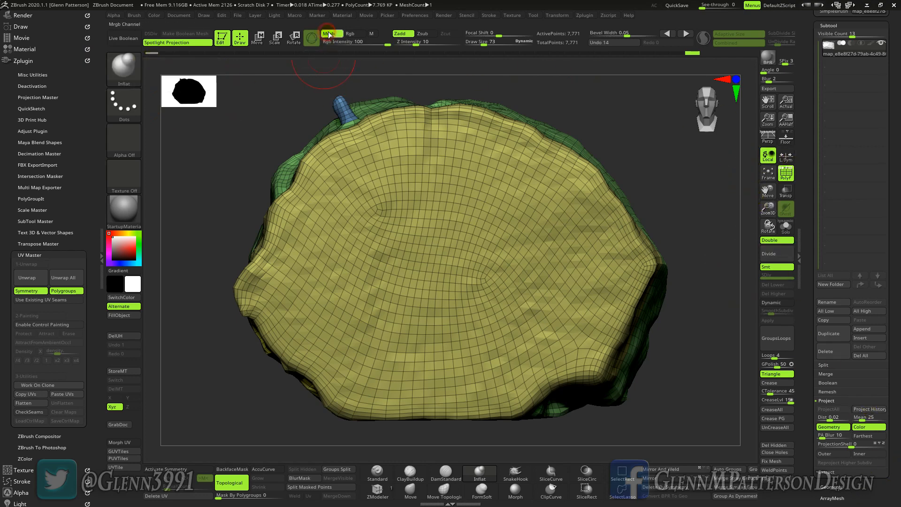
pyautogui.click(784, 177)
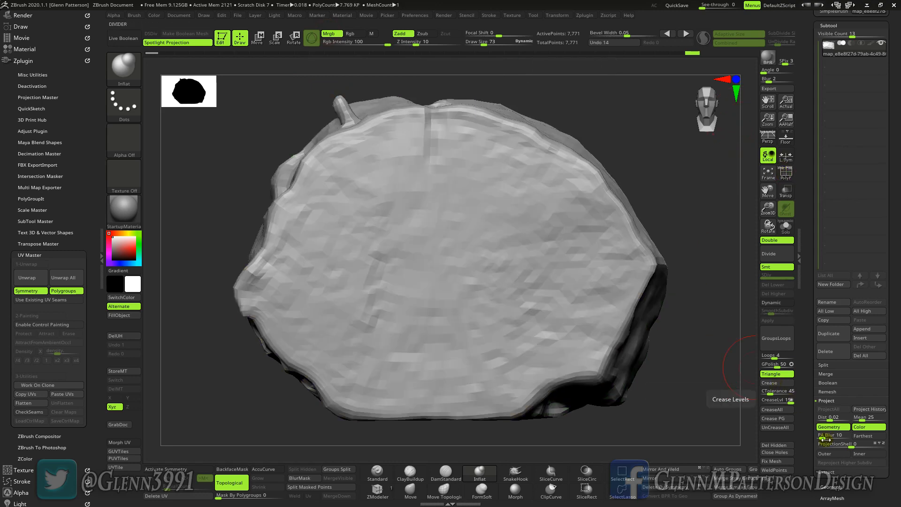
pyautogui.click(870, 410)
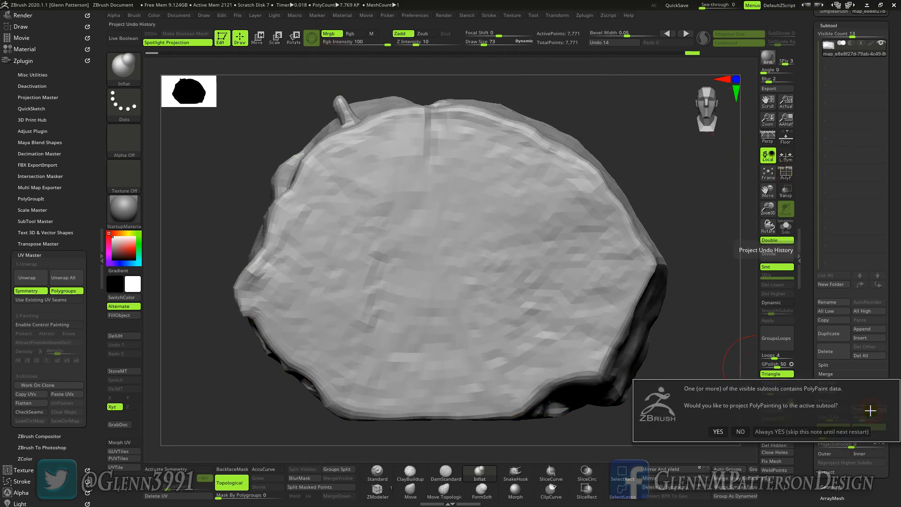
pyautogui.click(807, 431)
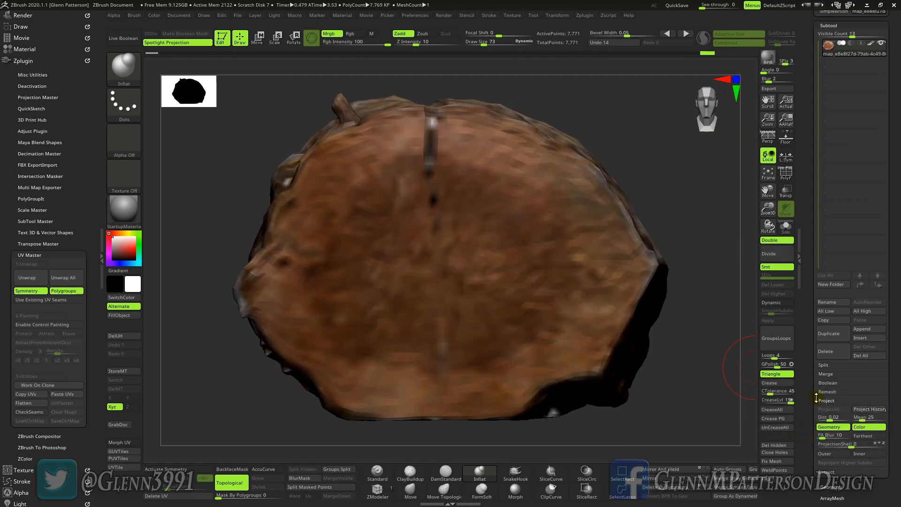
# Subdivide the slab twice, projecting the stored history detail and color after each division.
pyautogui.moveTo(711, 365); pyautogui.dragTo(708, 368)
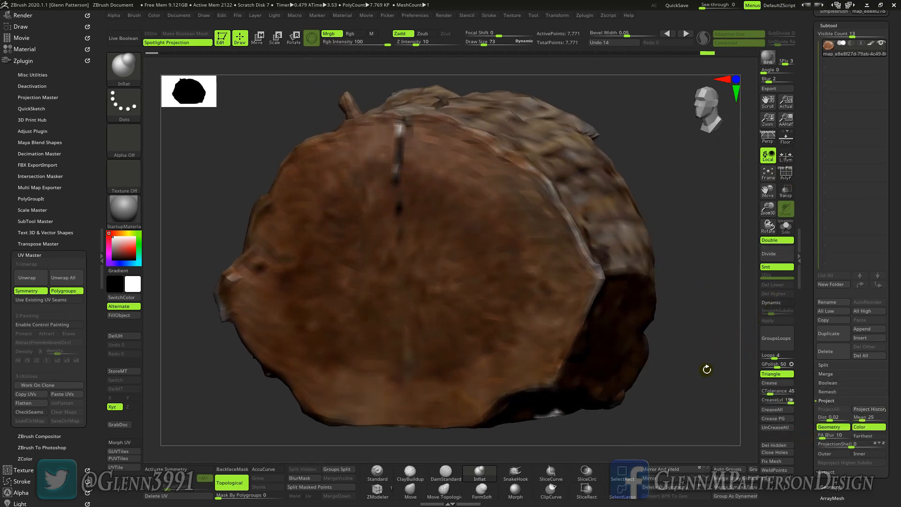
pyautogui.click(784, 255)
pyautogui.click(869, 409)
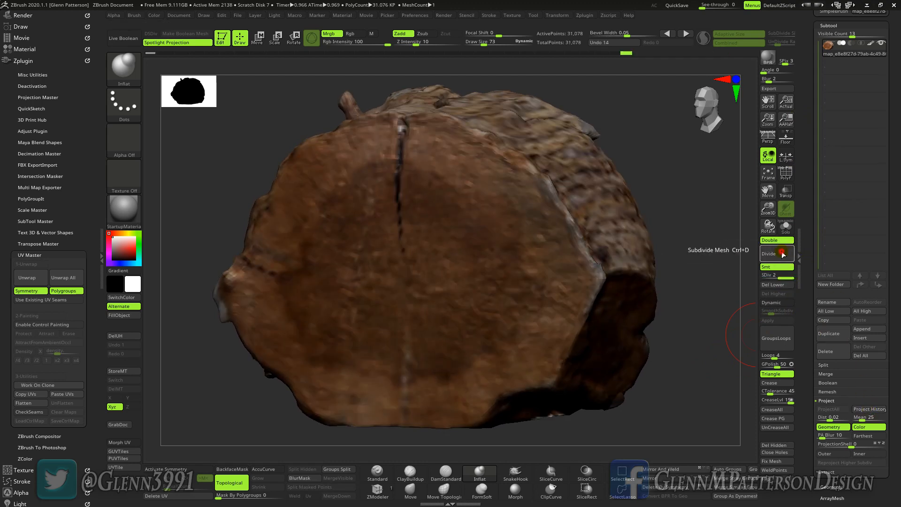
pyautogui.click(782, 254)
pyautogui.click(869, 409)
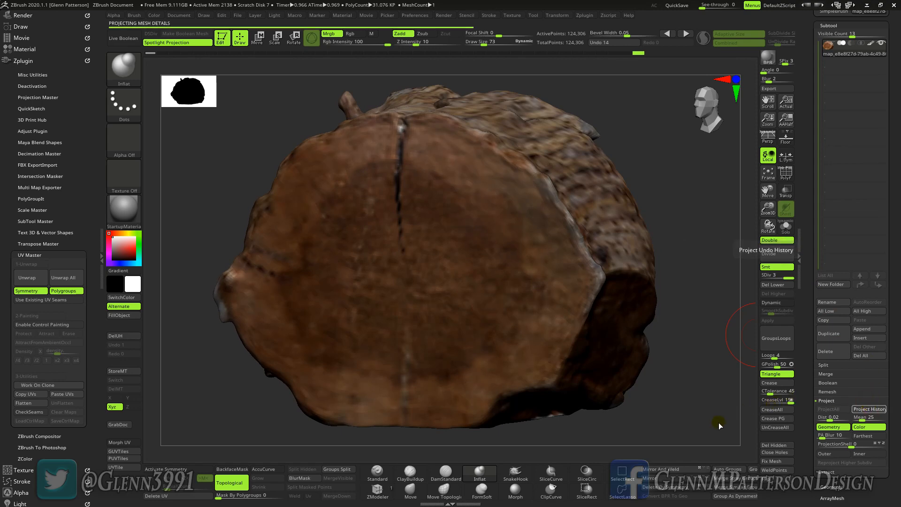
# Subdivide the slab up to subdivision level 6, projecting the stored history detail and color onto the denser mesh.
pyautogui.click(775, 261)
pyautogui.click(867, 410)
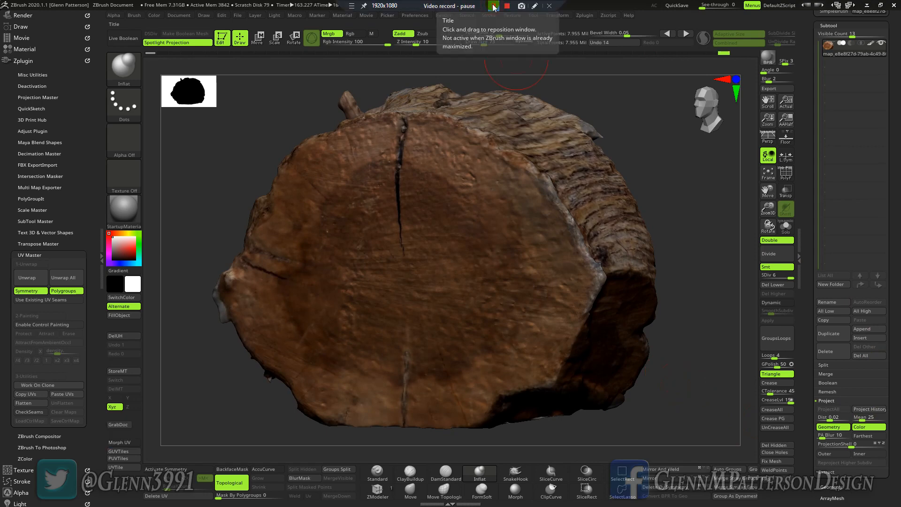
pyautogui.click(494, 6)
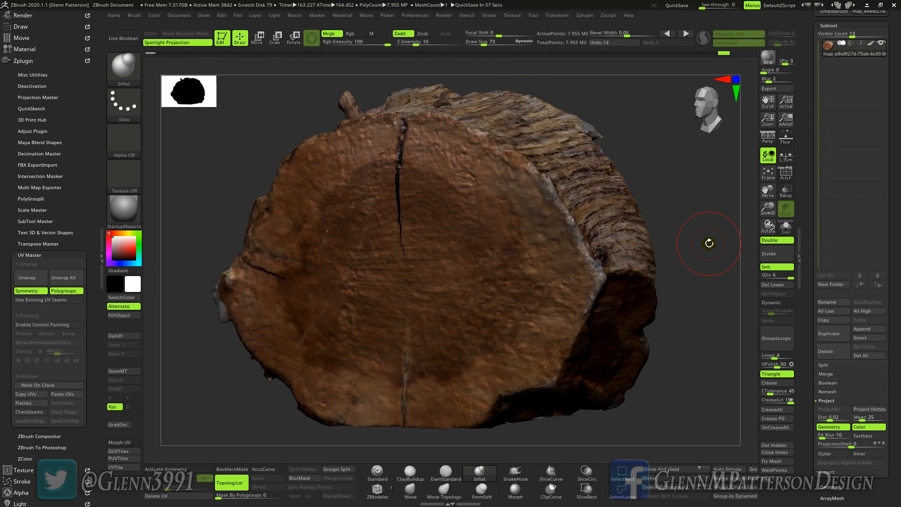
# Smooth the projection artifacts in the recess on the slab's bark side and along the rim of the cut face.
pyautogui.moveTo(697, 314); pyautogui.dragTo(656, 346)
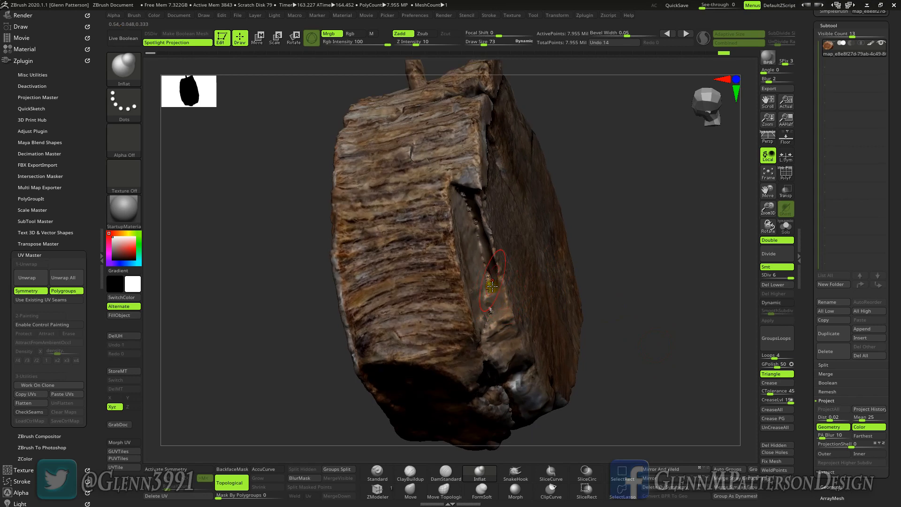
pyautogui.press('shift')
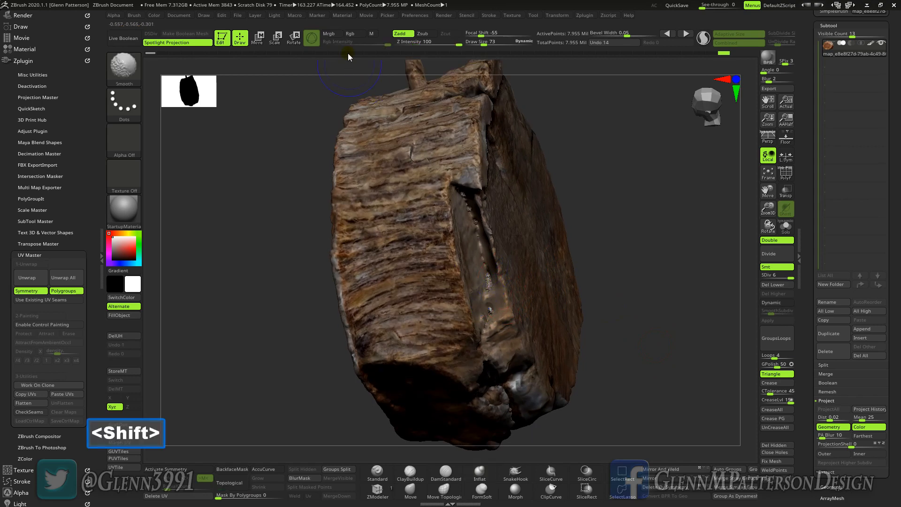
pyautogui.keyDown('shift'); pyautogui.moveTo(490, 275); pyautogui.dragTo(488, 280); pyautogui.keyUp('shift')
pyautogui.moveTo(643, 270)
pyautogui.mouseDown()
pyautogui.moveTo(611, 229)
pyautogui.moveTo(647, 220)
pyautogui.moveTo(613, 267)
pyautogui.moveTo(668, 251)
pyautogui.moveTo(708, 207)
pyautogui.moveTo(649, 331)
pyautogui.moveTo(644, 278)
pyautogui.moveTo(684, 312)
pyautogui.moveTo(664, 332)
pyautogui.moveTo(362, 312)
pyautogui.mouseUp()
pyautogui.press('shift')
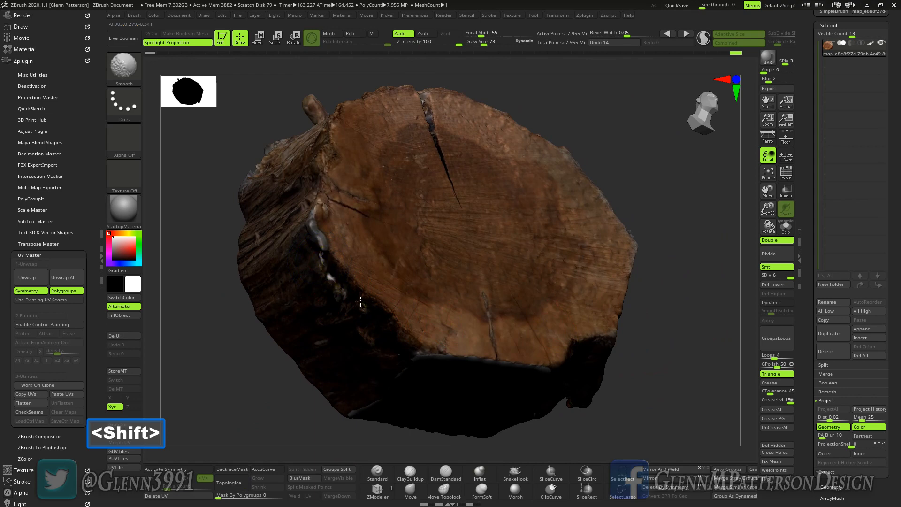
pyautogui.moveTo(294, 103); pyautogui.dragTo(322, 201)
pyautogui.press('shift')
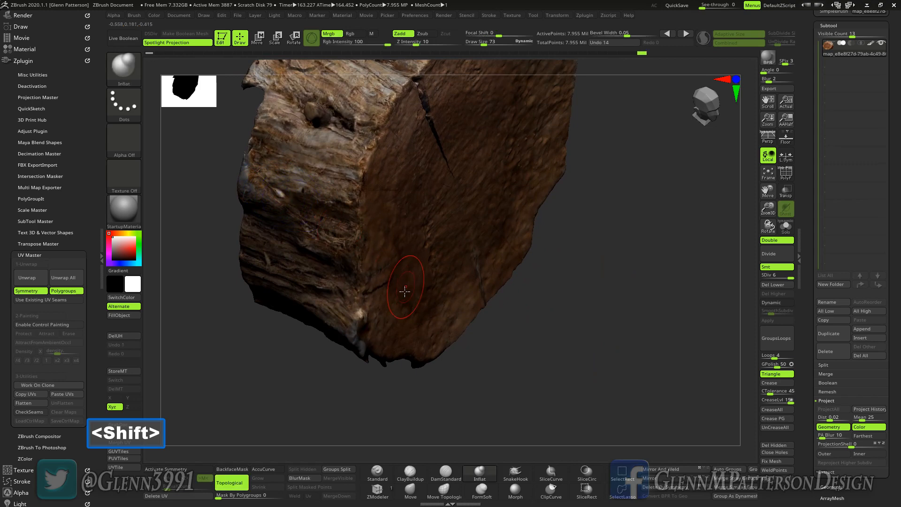
# Hide the polypaint to examine the bare sculpted surface on both cut faces, and show it again.
pyautogui.moveTo(402, 291); pyautogui.dragTo(377, 263, button='right')
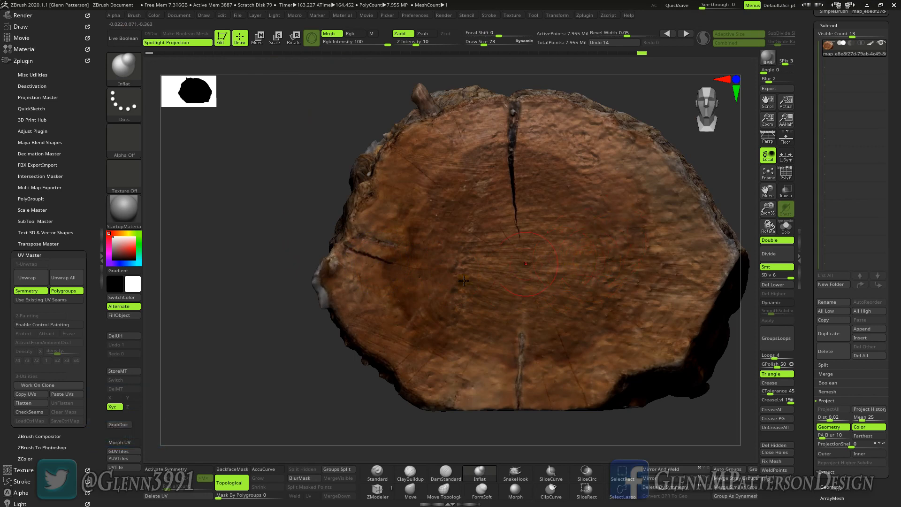
pyautogui.moveTo(759, 200); pyautogui.dragTo(650, 197)
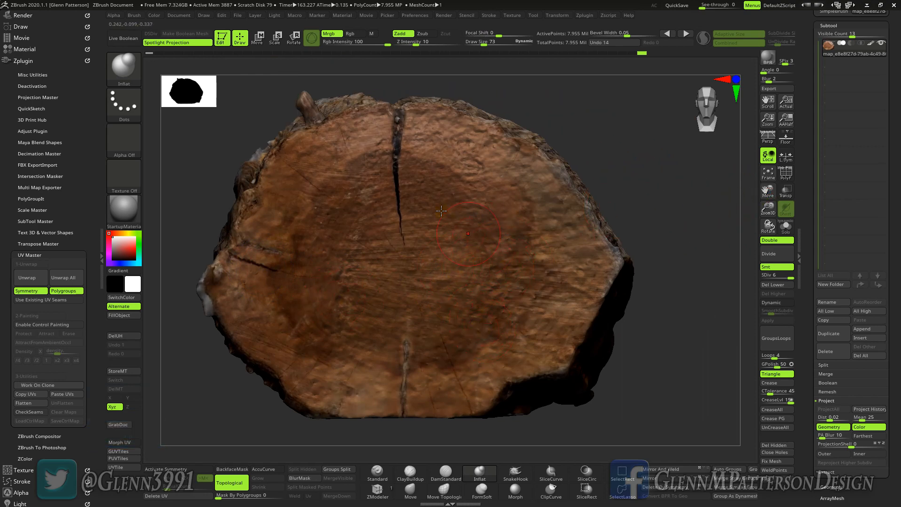
pyautogui.moveTo(768, 226); pyautogui.dragTo(872, 49)
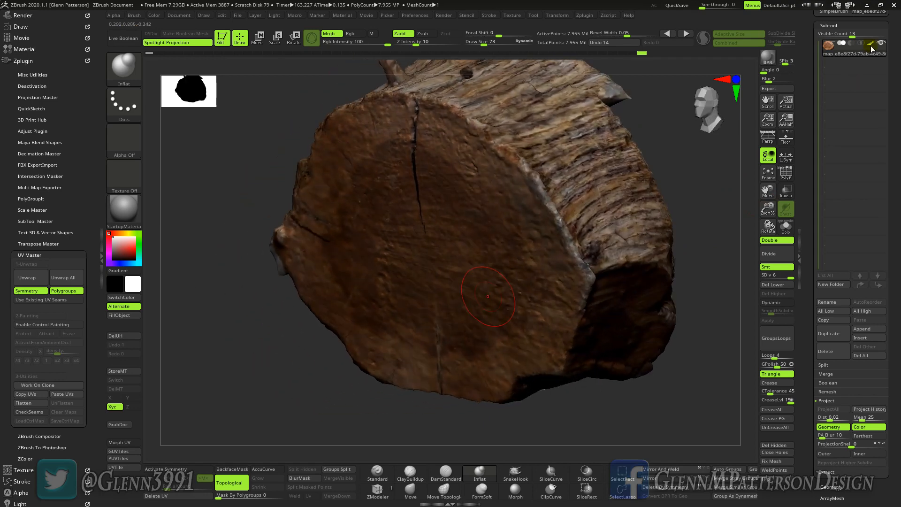
pyautogui.click(872, 47)
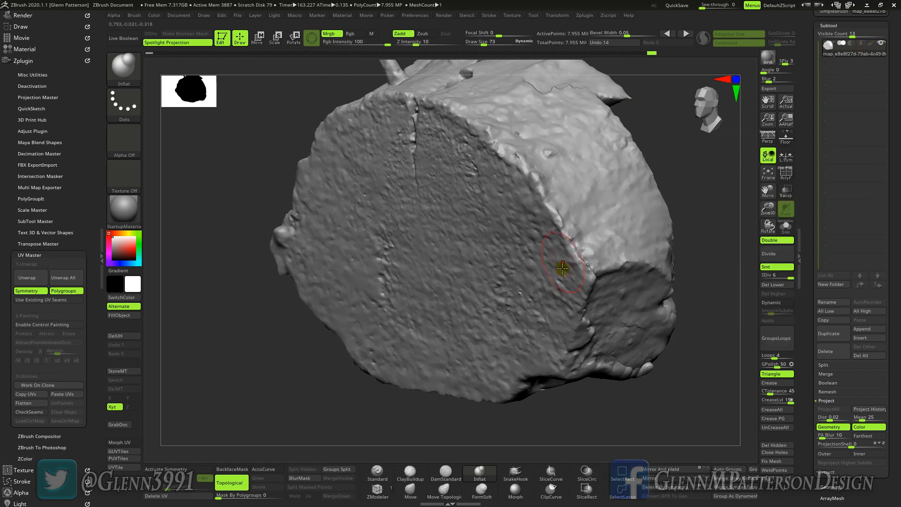
pyautogui.moveTo(530, 302); pyautogui.dragTo(553, 277, button='right')
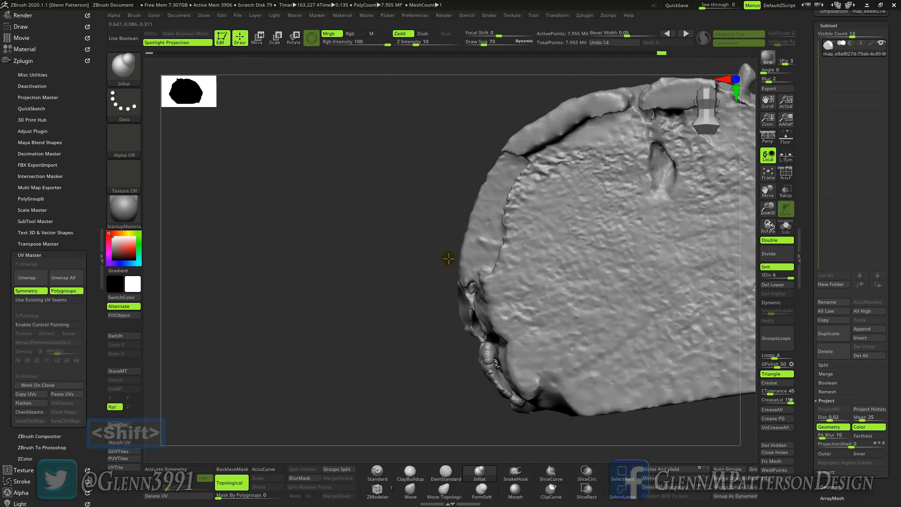
pyautogui.press('shift')
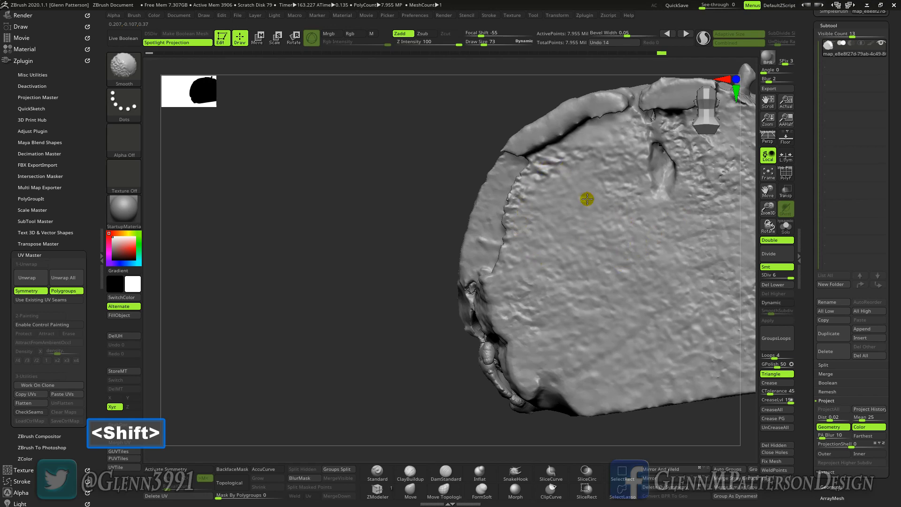
pyautogui.moveTo(768, 190); pyautogui.dragTo(606, 189)
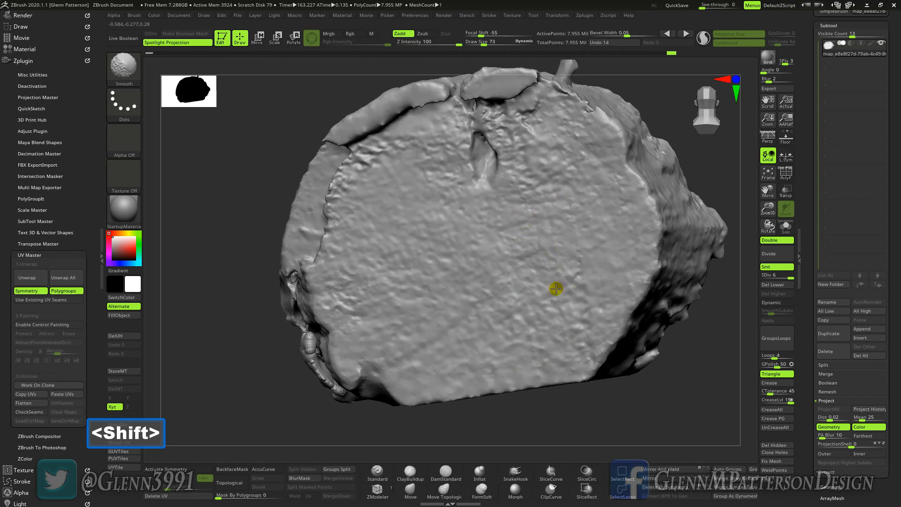
pyautogui.click(869, 45)
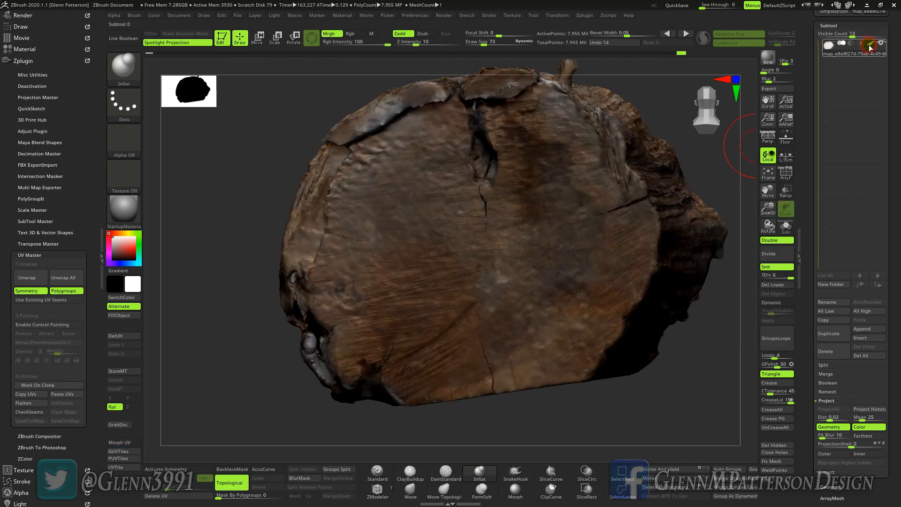
# Mask the slab by the color intensity of its polypaint and hide the mask display.
pyautogui.scroll(-5, 894, 80)
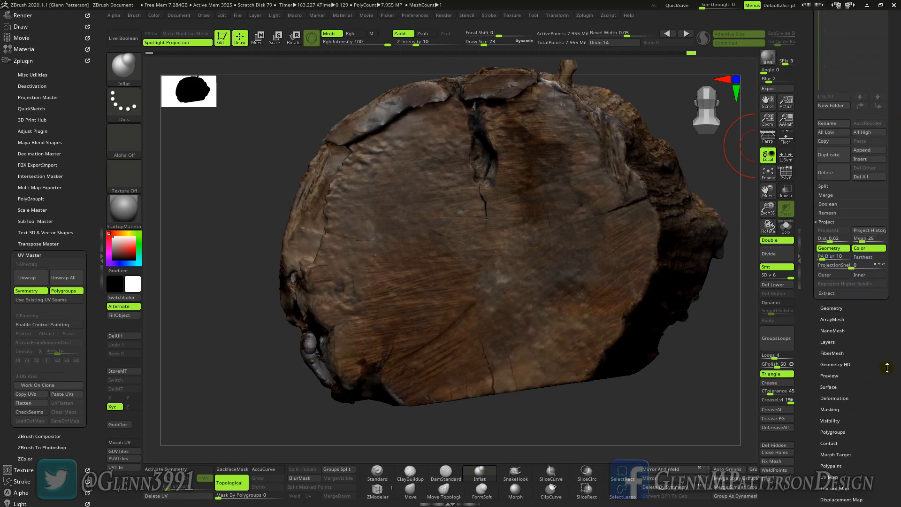
pyautogui.click(830, 409)
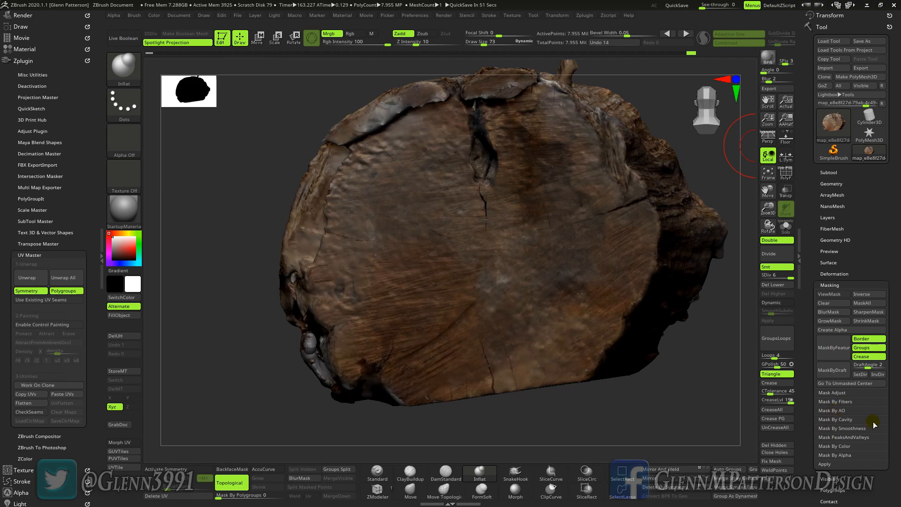
pyautogui.click(832, 447)
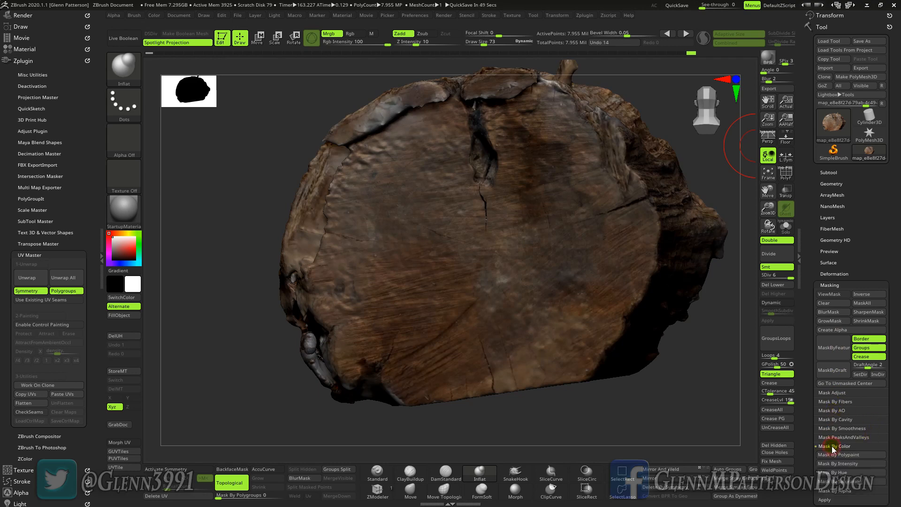
pyautogui.click(832, 463)
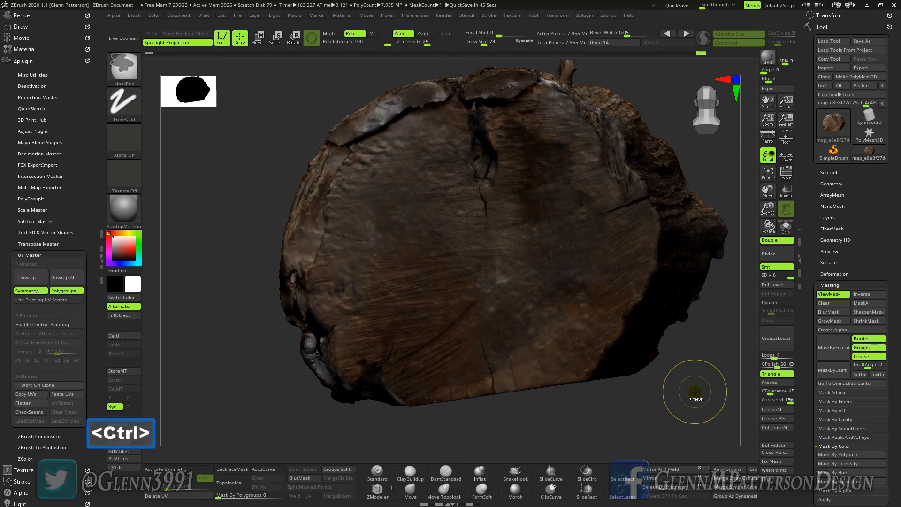
pyautogui.hotkey('ctrl', 'h')
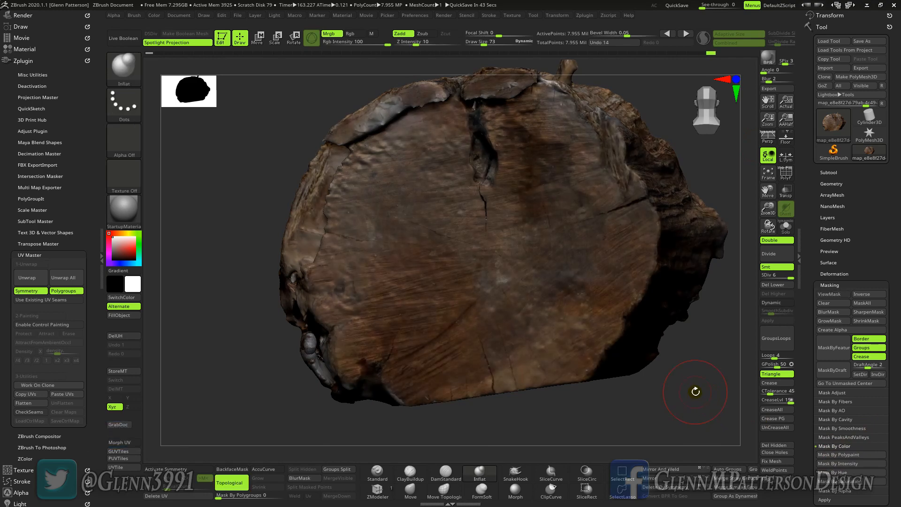
# Choose the Standard brush with the DragRect stroke and a Z Intensity of 10, and hide the slab's polypaint.
pyautogui.click(378, 472)
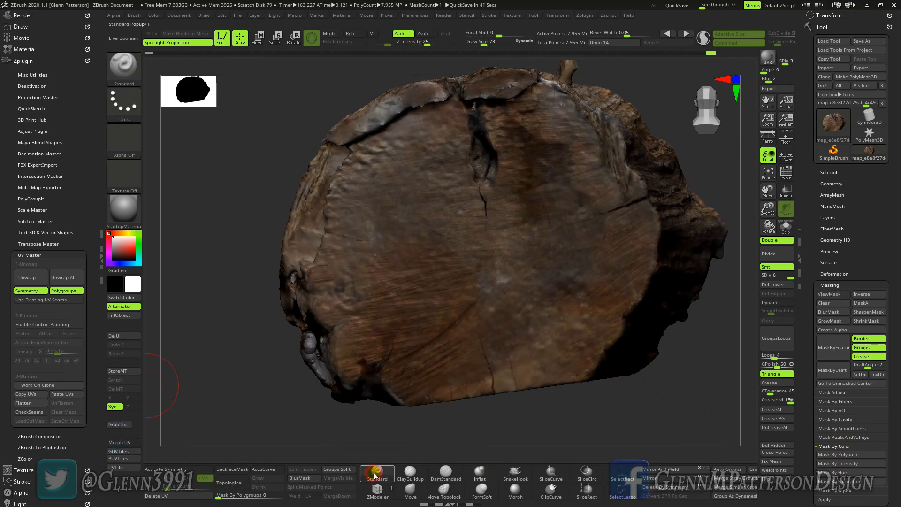
pyautogui.moveTo(425, 43); pyautogui.dragTo(417, 44)
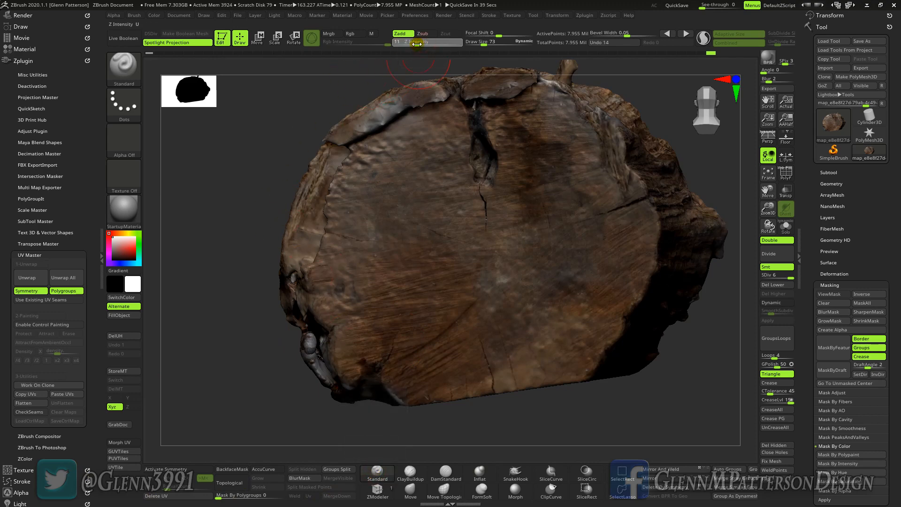
pyautogui.click(123, 102)
pyautogui.click(205, 117)
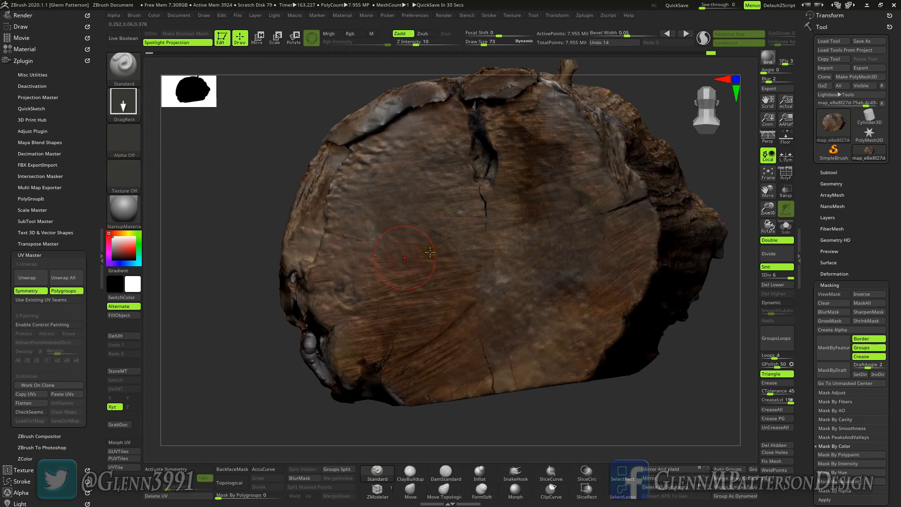
pyautogui.click(827, 173)
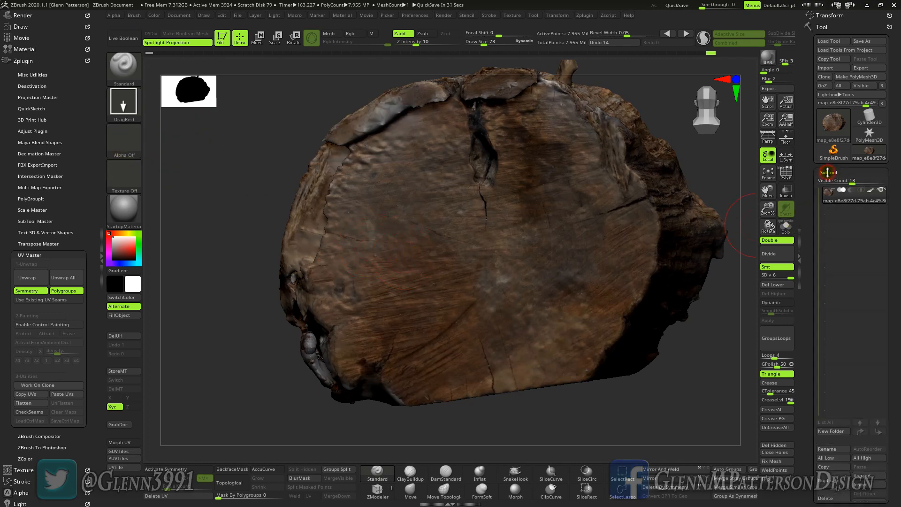
pyautogui.click(871, 192)
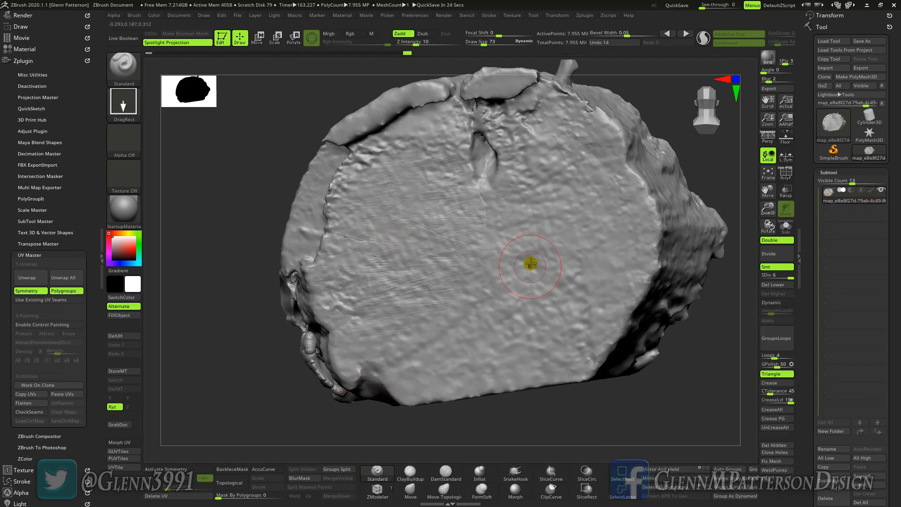
# Raise the Z Intensity to 21 and sculpt wood-grain detail through the mask across the cut face.
pyautogui.moveTo(418, 42); pyautogui.dragTo(424, 40)
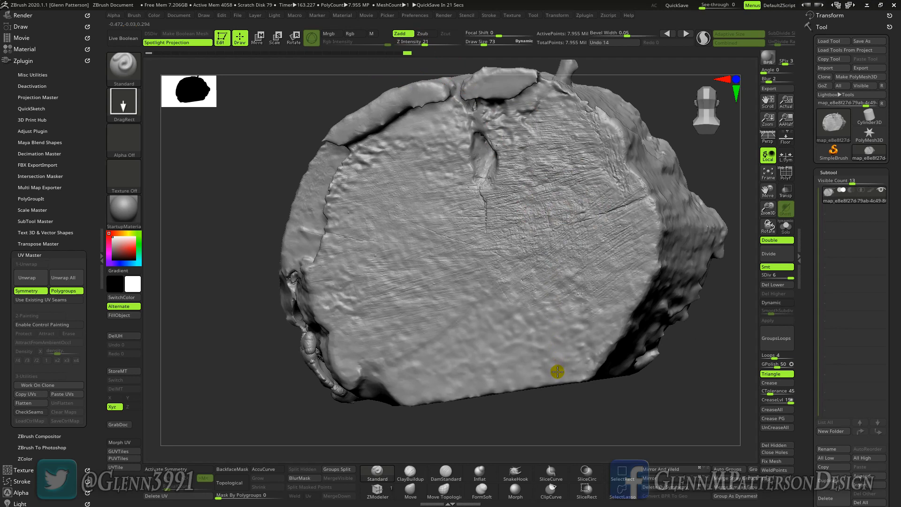
pyautogui.moveTo(391, 224); pyautogui.dragTo(390, 256)
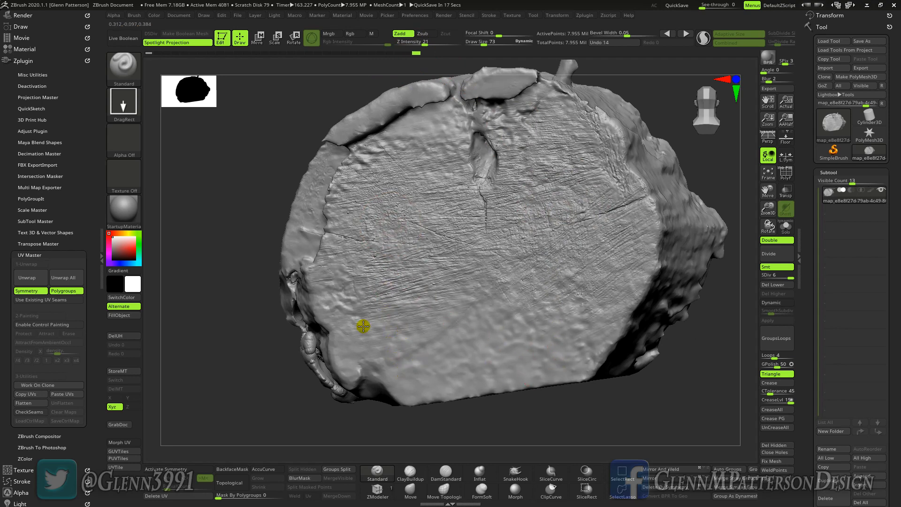
pyautogui.moveTo(363, 325)
pyautogui.mouseDown()
pyautogui.moveTo(368, 341)
pyautogui.moveTo(442, 365)
pyautogui.mouseUp()
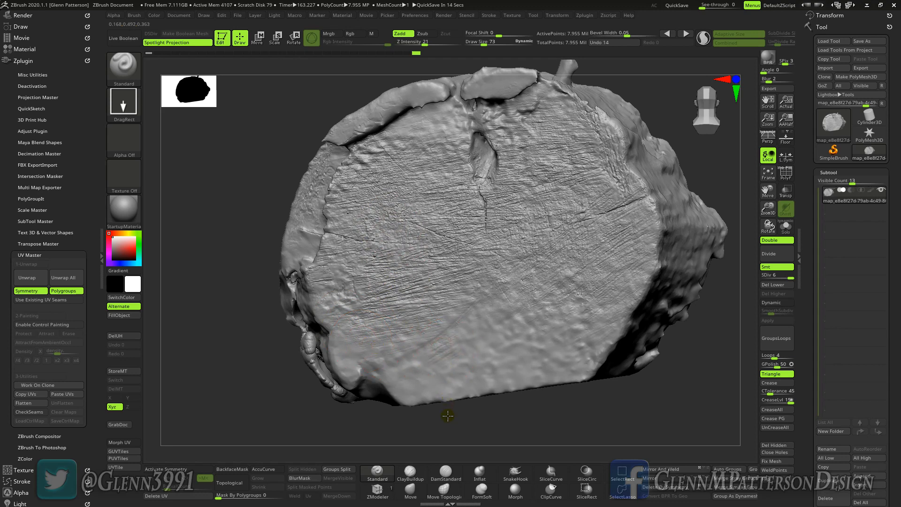
pyautogui.click(539, 357)
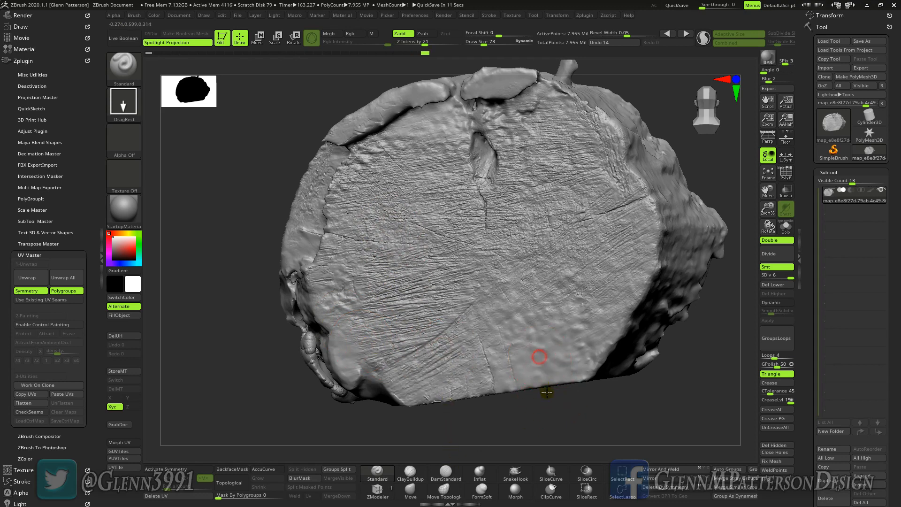
pyautogui.moveTo(492, 175)
pyautogui.mouseDown()
pyautogui.moveTo(438, 115)
pyautogui.moveTo(442, 131)
pyautogui.mouseUp()
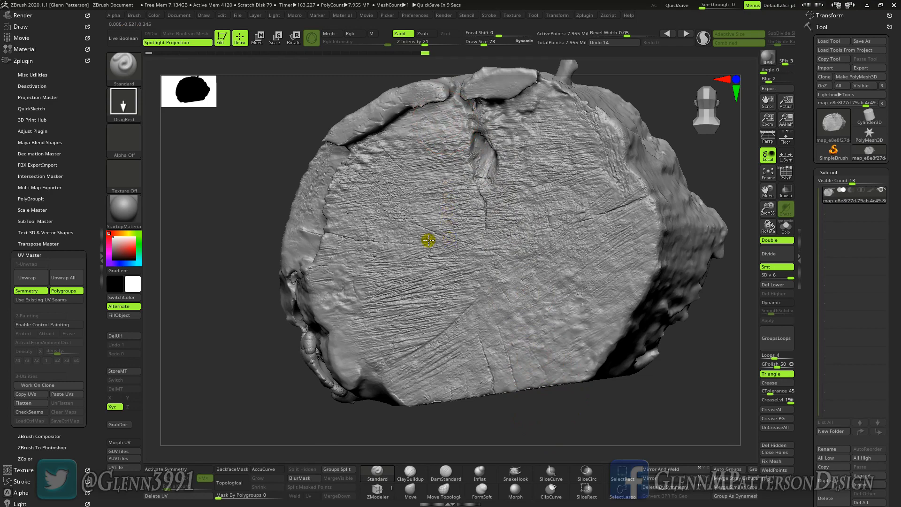
# Sculpt wood-grain detail through the color mask over the first stretch of the slab's outer rim, up to the edge notch.
pyautogui.moveTo(436, 239); pyautogui.dragTo(463, 227, button='right')
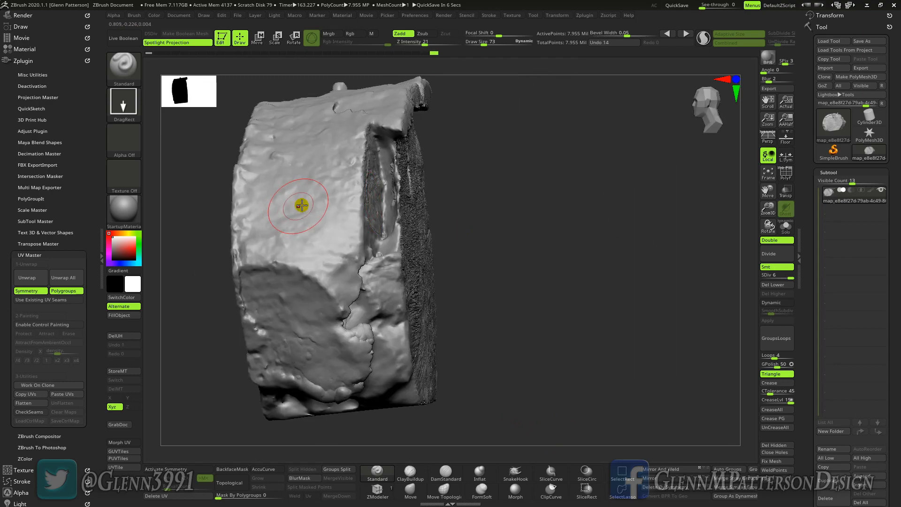
pyautogui.moveTo(302, 205); pyautogui.dragTo(320, 295)
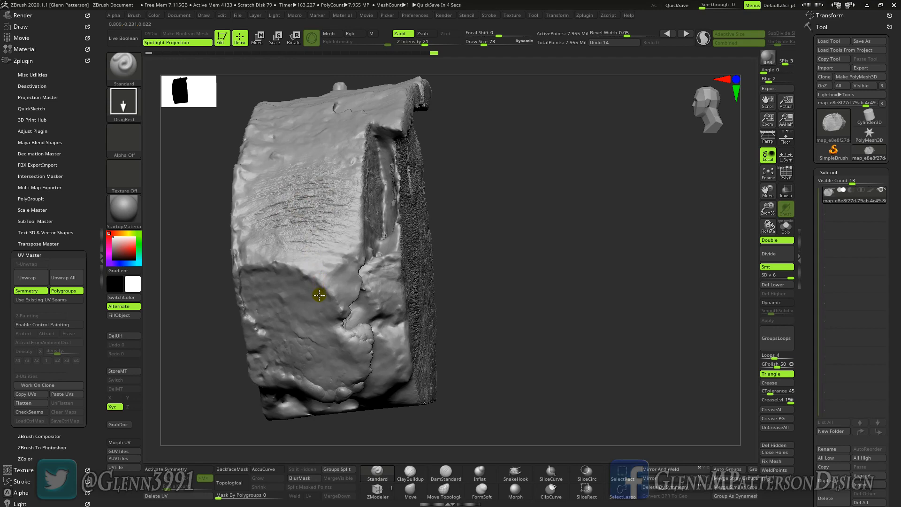
pyautogui.moveTo(297, 165); pyautogui.dragTo(302, 203, button='right')
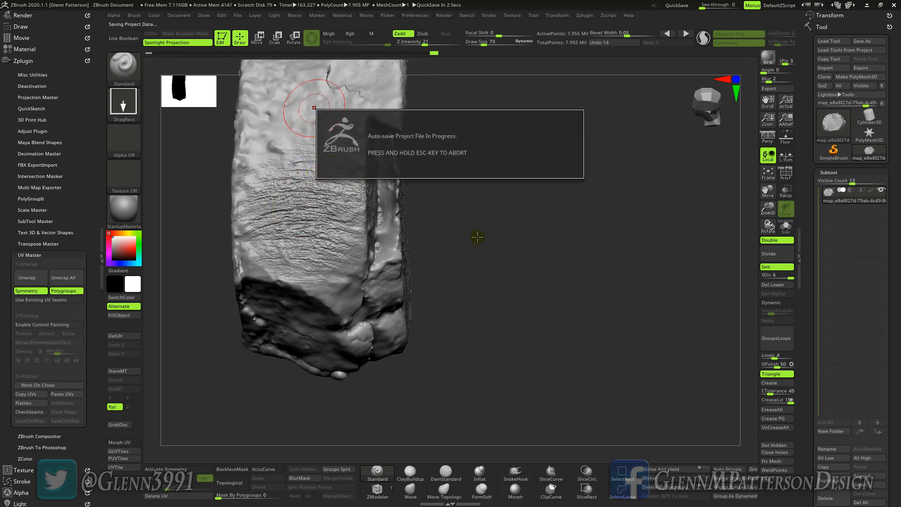
pyautogui.click(768, 174)
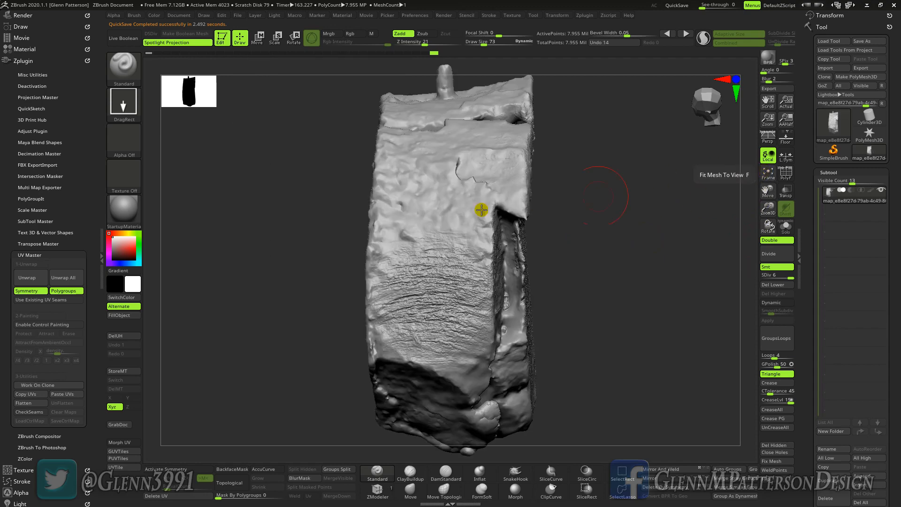
pyautogui.moveTo(448, 274)
pyautogui.mouseDown()
pyautogui.moveTo(452, 292)
pyautogui.moveTo(410, 282)
pyautogui.moveTo(385, 217)
pyautogui.moveTo(385, 261)
pyautogui.mouseUp()
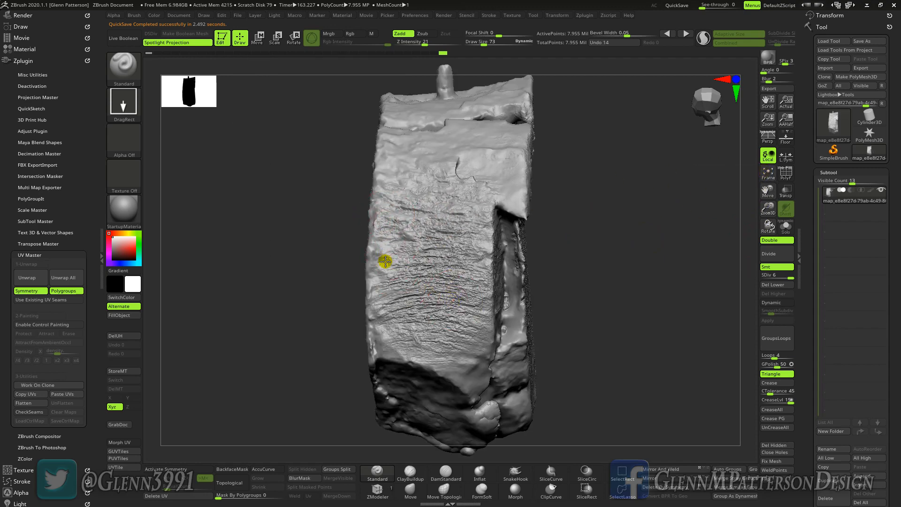
pyautogui.moveTo(403, 179); pyautogui.dragTo(399, 215, button='right')
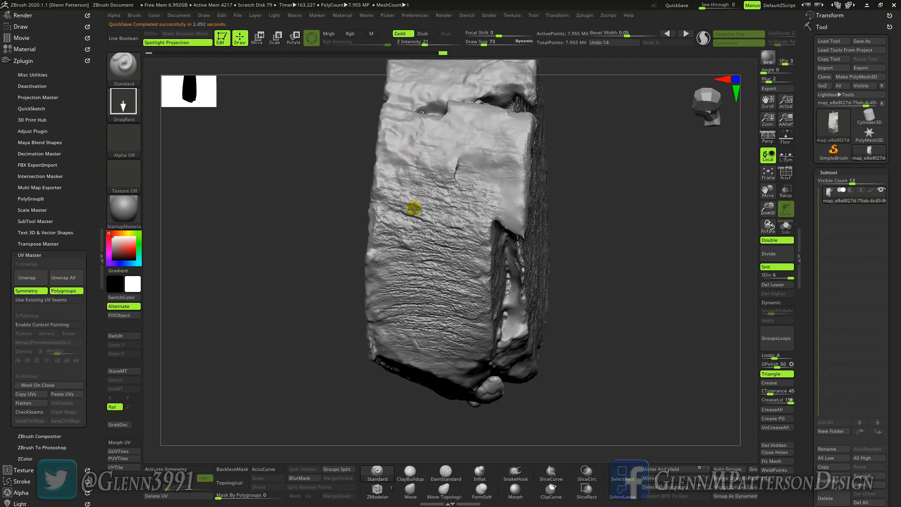
pyautogui.moveTo(493, 138); pyautogui.dragTo(494, 167)
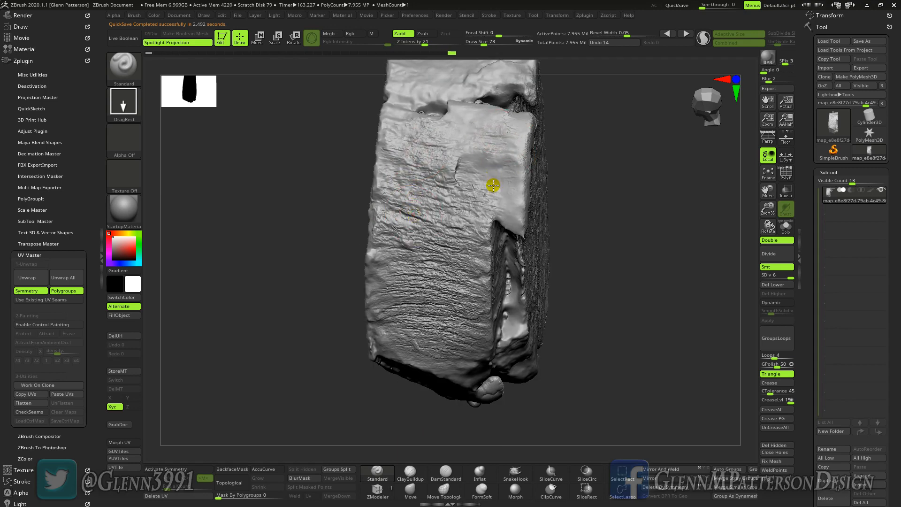
pyautogui.moveTo(509, 199); pyautogui.dragTo(510, 212)
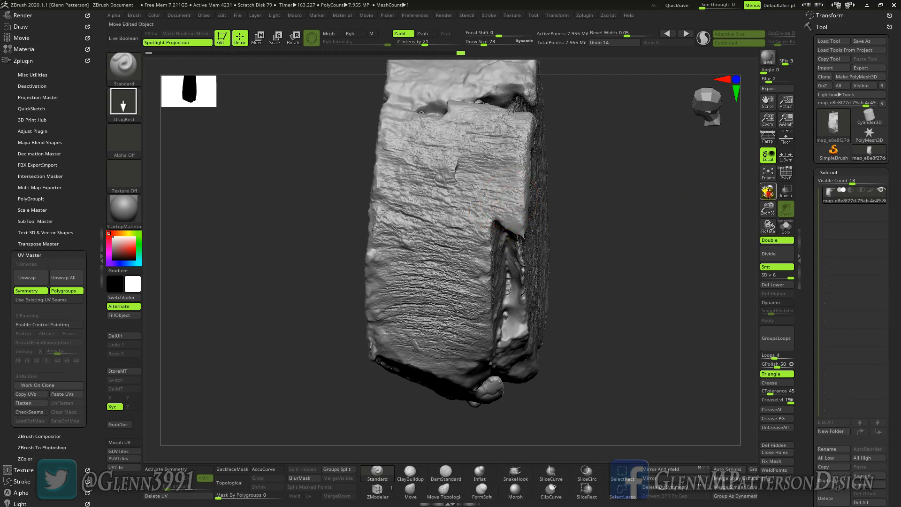
# Add masked grain detail to the rim between the edge notch and the small branch stub, including the smooth patches around the notch.
pyautogui.moveTo(768, 193); pyautogui.dragTo(781, 278)
pyautogui.moveTo(463, 227); pyautogui.dragTo(455, 278, button='right')
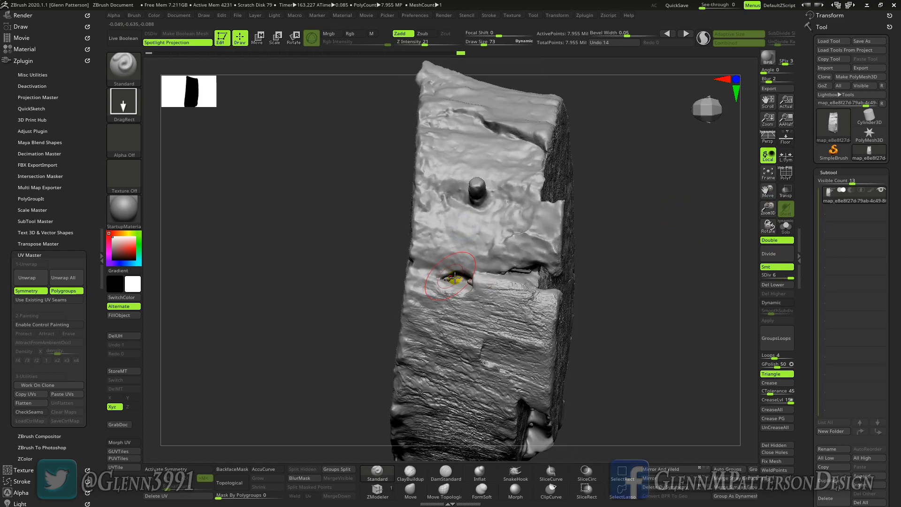
pyautogui.press('shift')
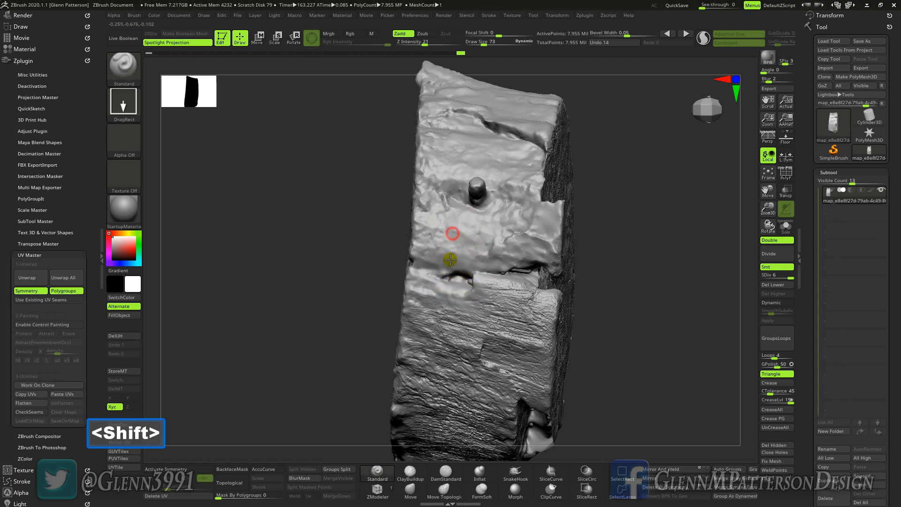
pyautogui.moveTo(503, 229); pyautogui.dragTo(530, 244)
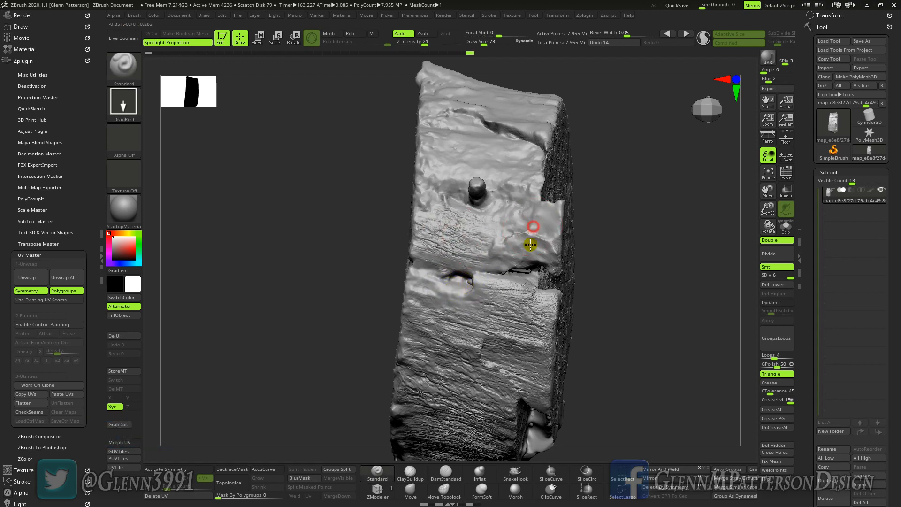
pyautogui.moveTo(427, 295); pyautogui.dragTo(435, 311)
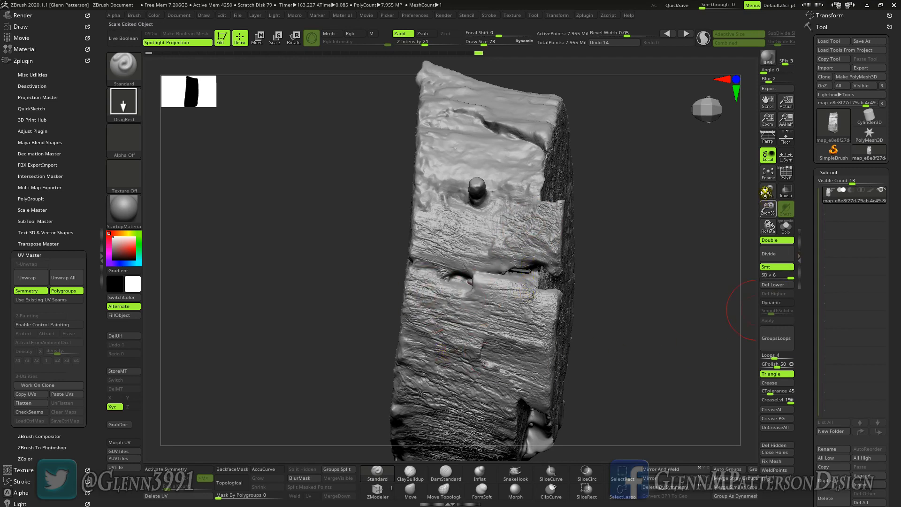
# Continue the masked grain detail along the rim beyond the branch stub and across the long bark crack.
pyautogui.moveTo(766, 193); pyautogui.dragTo(778, 306)
pyautogui.moveTo(489, 291); pyautogui.dragTo(438, 374, button='right')
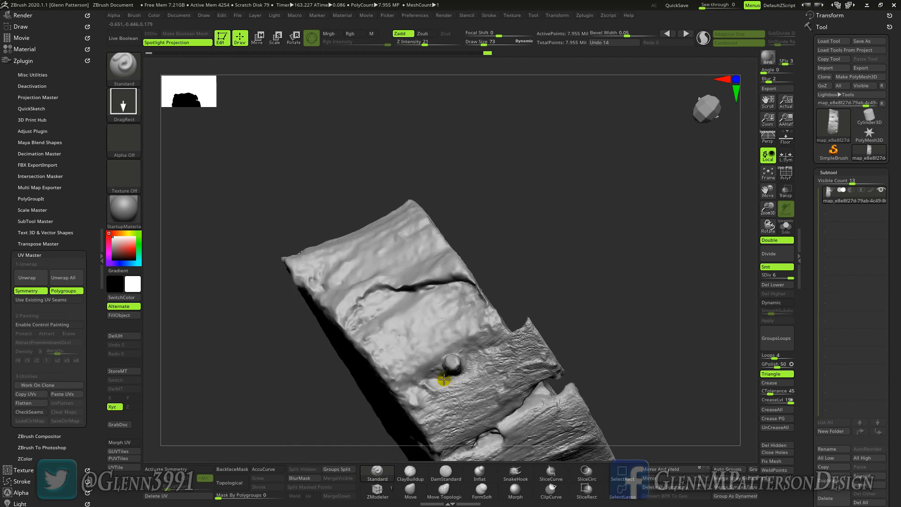
pyautogui.keyDown('shift'); pyautogui.moveTo(458, 337); pyautogui.dragTo(436, 333, button='right'); pyautogui.keyUp('shift')
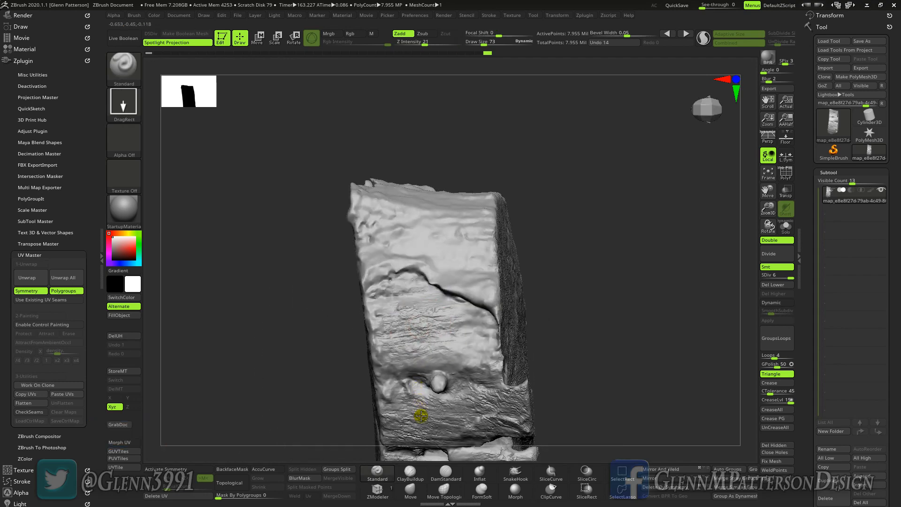
pyautogui.moveTo(467, 273)
pyautogui.mouseDown(button='right')
pyautogui.moveTo(460, 314)
pyautogui.moveTo(472, 259)
pyautogui.mouseUp(button='right')
pyautogui.moveTo(471, 239)
pyautogui.mouseDown()
pyautogui.moveTo(473, 306)
pyautogui.moveTo(455, 292)
pyautogui.mouseUp()
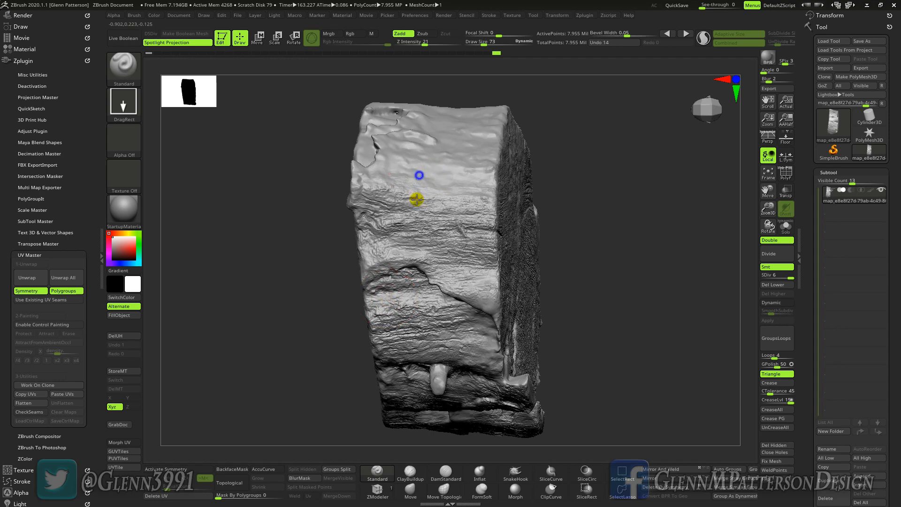
# Sculpt masked bark detail onto the last stretch of rim bordering the slab's flat-cut side.
pyautogui.moveTo(416, 197)
pyautogui.mouseDown(button='right')
pyautogui.moveTo(423, 226)
pyautogui.moveTo(438, 166)
pyautogui.mouseUp(button='right')
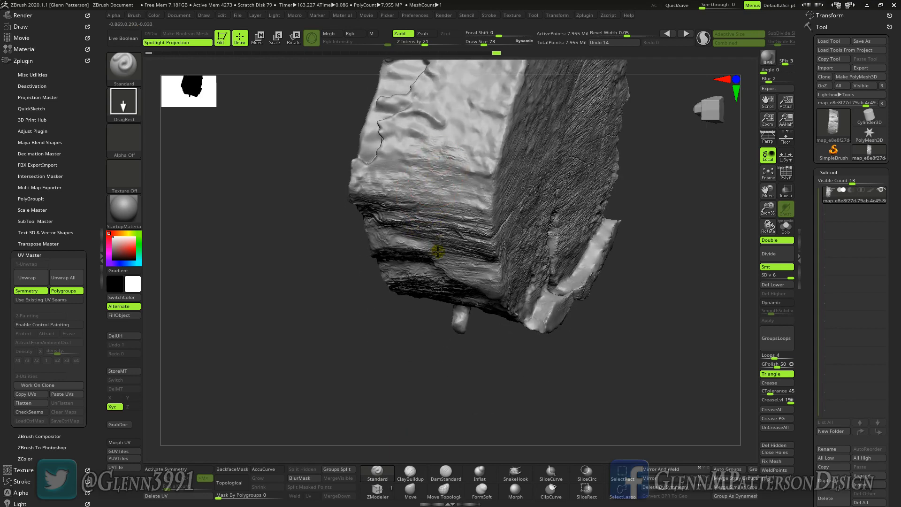
pyautogui.moveTo(771, 215); pyautogui.dragTo(772, 263)
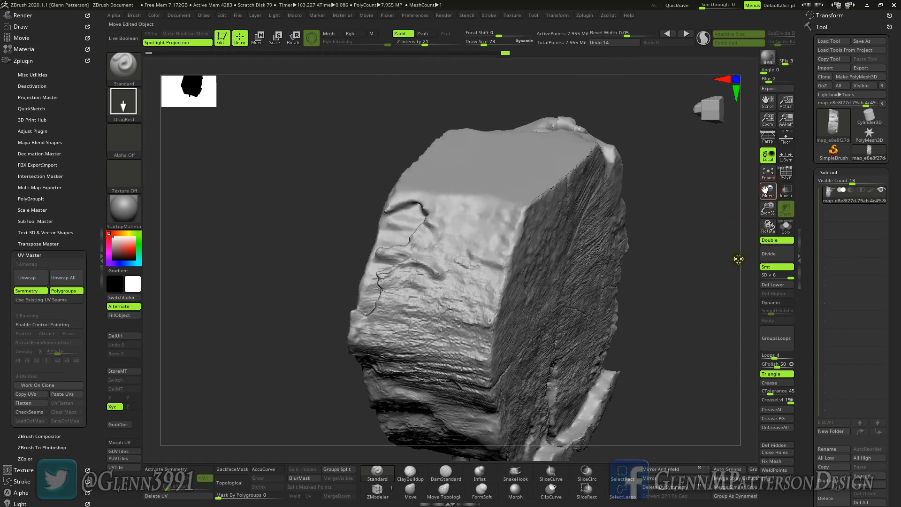
pyautogui.moveTo(471, 226); pyautogui.dragTo(474, 242, button='right')
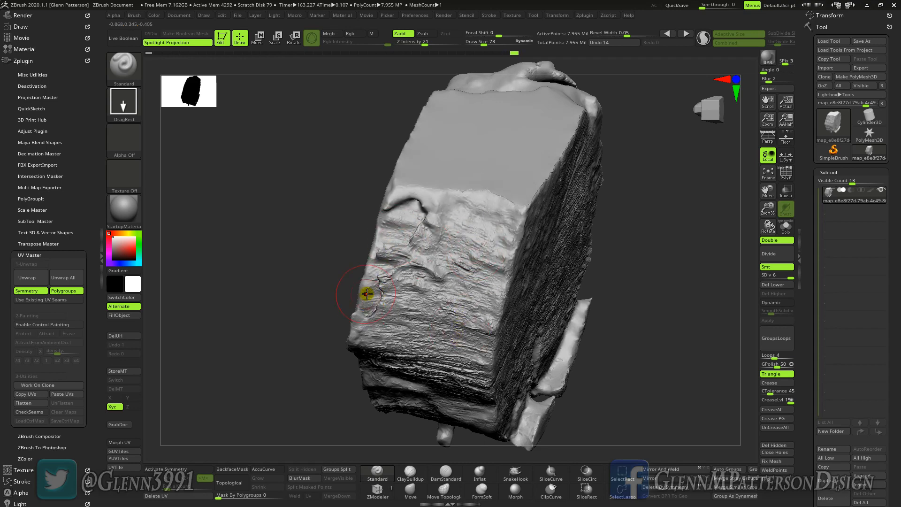
# Sculpt wood-grain detail through the mask across the whole opposite cut face of the slab.
pyautogui.moveTo(402, 262)
pyautogui.mouseDown(button='right')
pyautogui.moveTo(459, 249)
pyautogui.moveTo(313, 314)
pyautogui.mouseUp(button='right')
pyautogui.moveTo(332, 285)
pyautogui.keyDown('shift'); pyautogui.mouseDown()
pyautogui.moveTo(313, 362)
pyautogui.moveTo(323, 463)
pyautogui.mouseUp(); pyautogui.keyUp('shift')
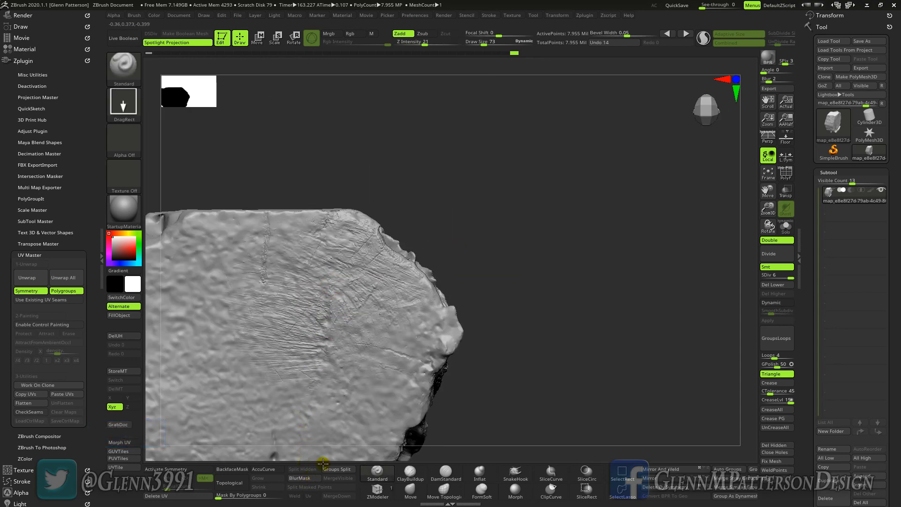
pyautogui.moveTo(768, 190); pyautogui.dragTo(798, 117)
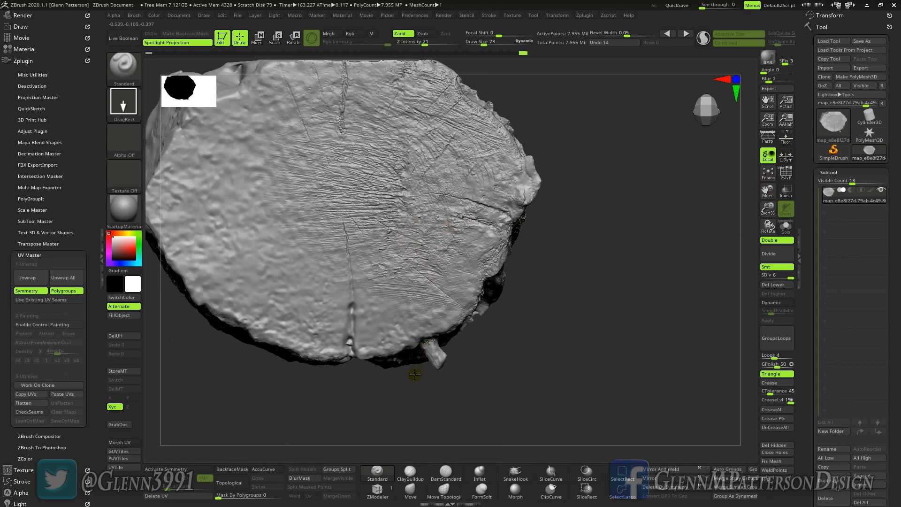
pyautogui.click(309, 295)
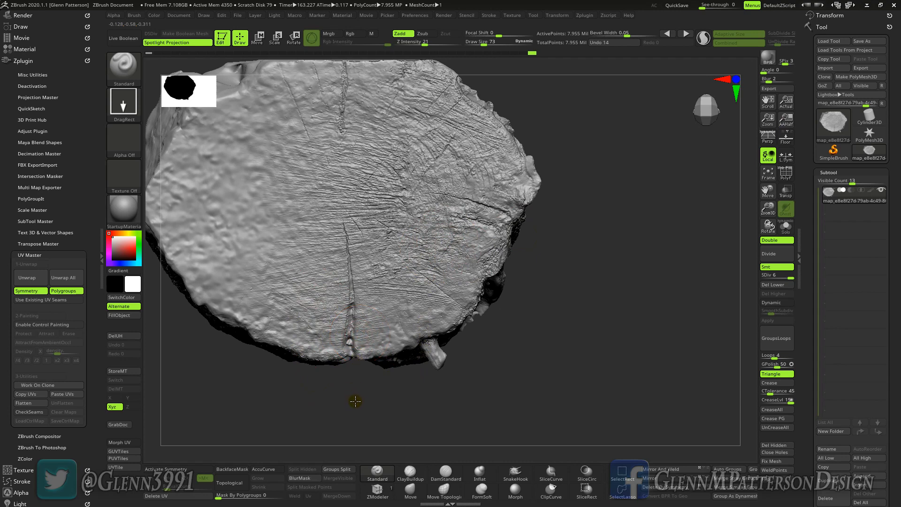
pyautogui.click(227, 258)
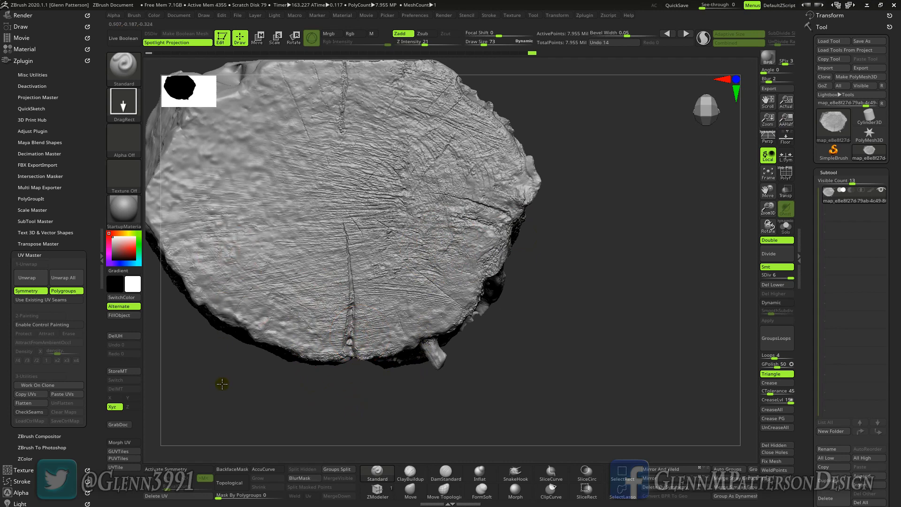
pyautogui.moveTo(250, 142)
pyautogui.mouseDown()
pyautogui.moveTo(228, 193)
pyautogui.moveTo(222, 236)
pyautogui.mouseUp()
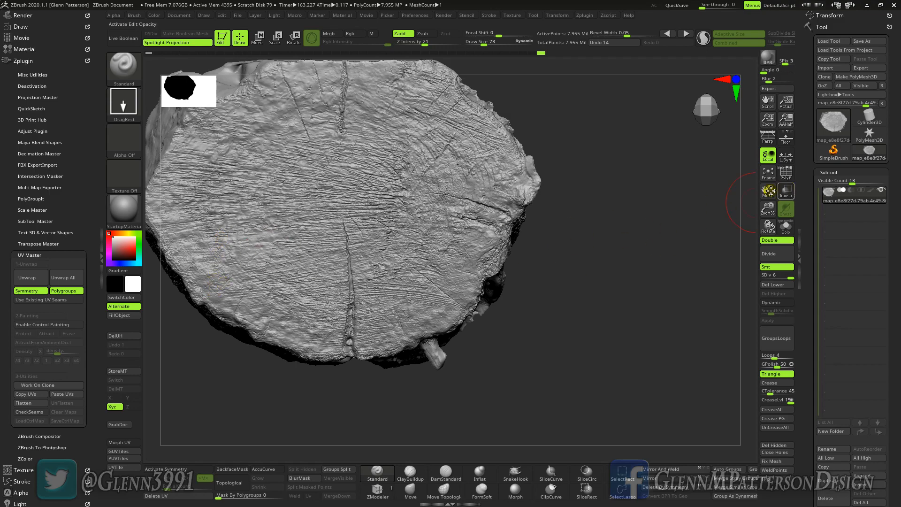
# Sculpt masked grain detail onto the slab's flat-cut side and the rim surface adjoining it.
pyautogui.moveTo(770, 191); pyautogui.dragTo(856, 184)
pyautogui.moveTo(373, 199); pyautogui.dragTo(385, 173, button='right')
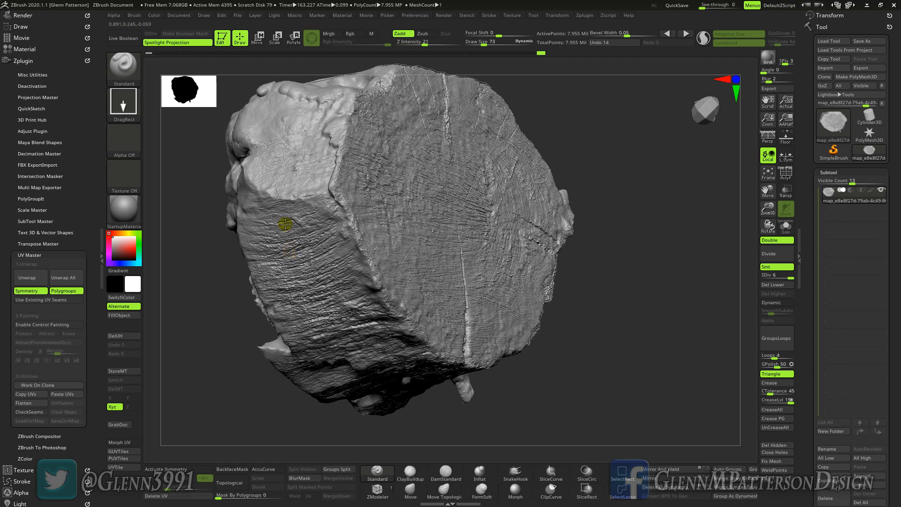
pyautogui.moveTo(294, 136); pyautogui.dragTo(300, 175, button='right')
pyautogui.moveTo(274, 104); pyautogui.dragTo(274, 103)
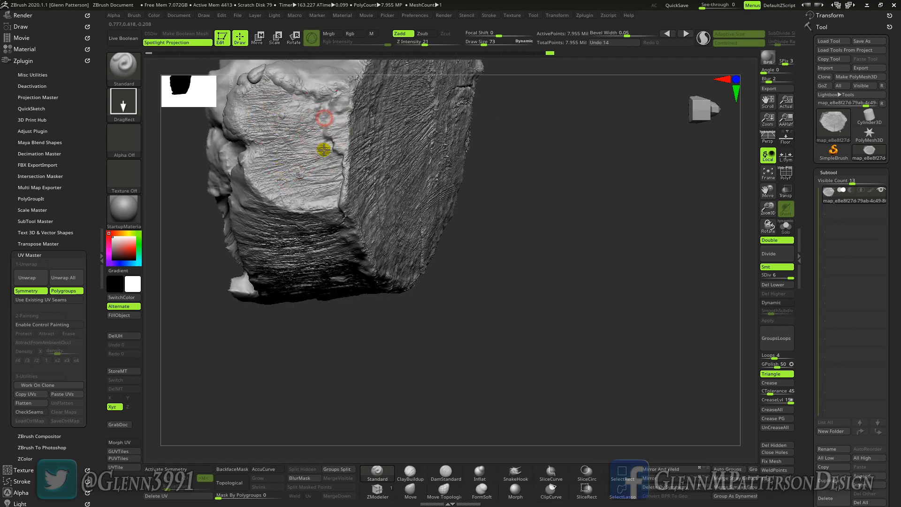
# Fill in masked grain detail on the remaining smooth rim patches and the raised bark pieces bordering the first cut face.
pyautogui.moveTo(302, 187); pyautogui.dragTo(249, 192, button='right')
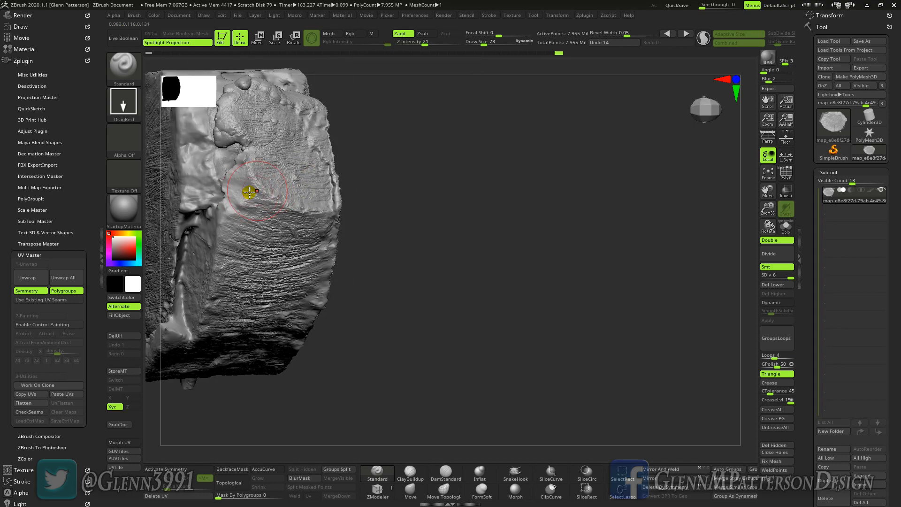
pyautogui.moveTo(257, 257); pyautogui.dragTo(277, 230, button='right')
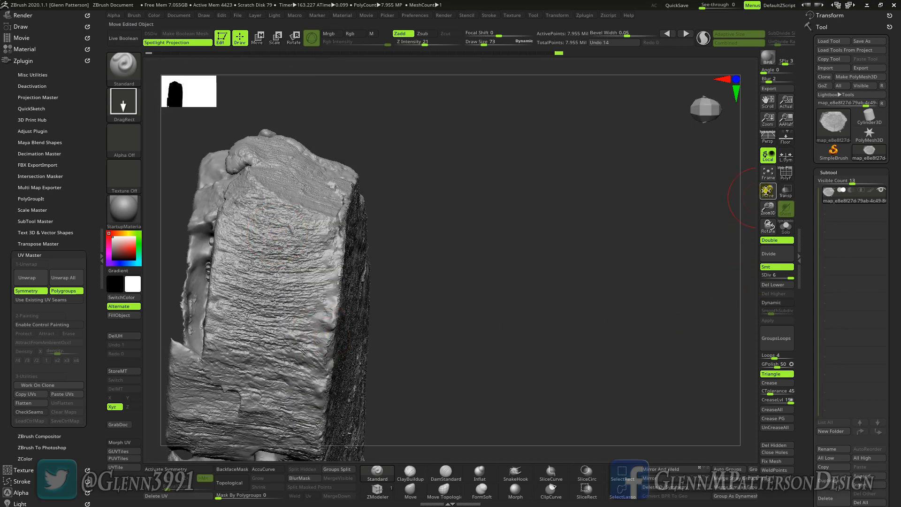
pyautogui.moveTo(766, 190); pyautogui.dragTo(884, 127)
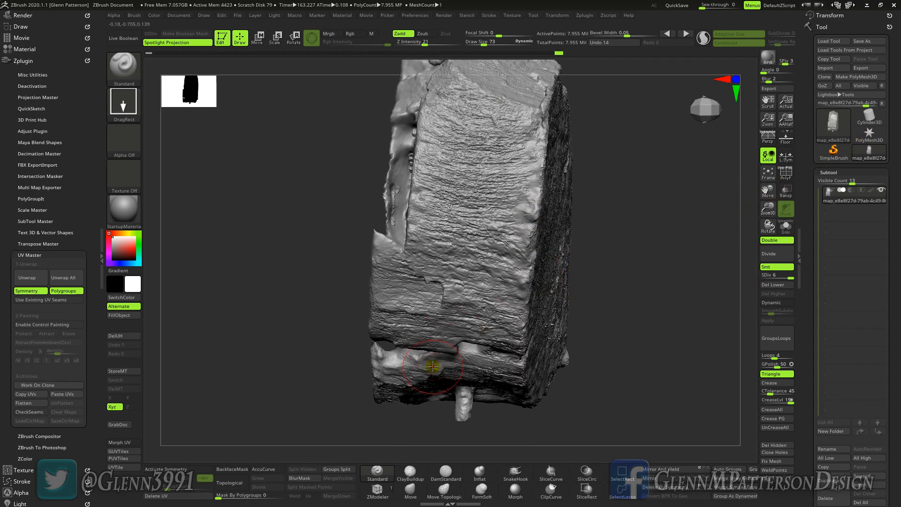
pyautogui.moveTo(462, 320); pyautogui.dragTo(421, 316, button='right')
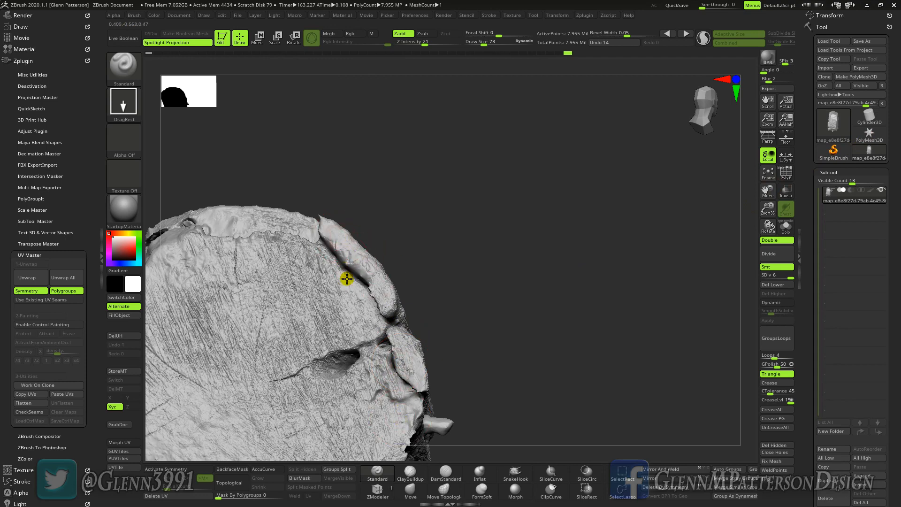
# Sculpt masked grain detail over the smooth areas left on the first cut face, near its straight edge.
pyautogui.click(767, 175)
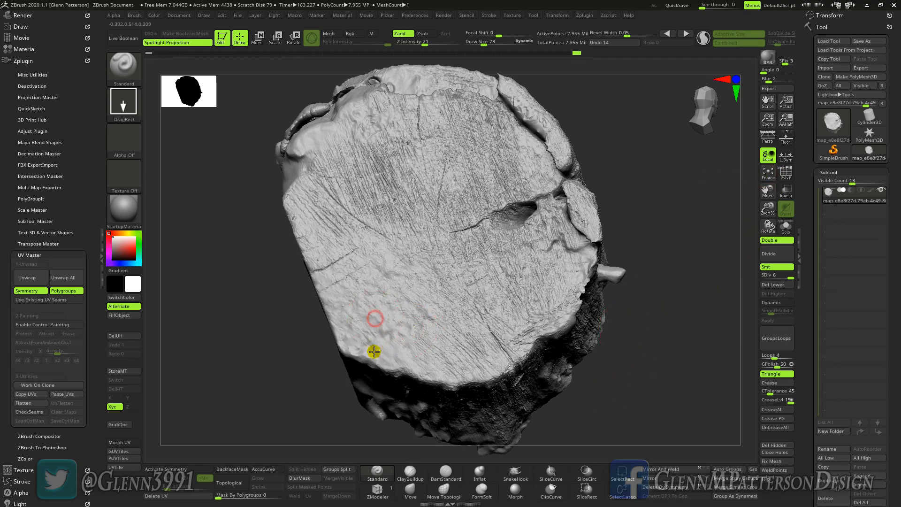
pyautogui.keyDown('shift'); pyautogui.moveTo(388, 323); pyautogui.dragTo(353, 283, button='right'); pyautogui.keyUp('shift')
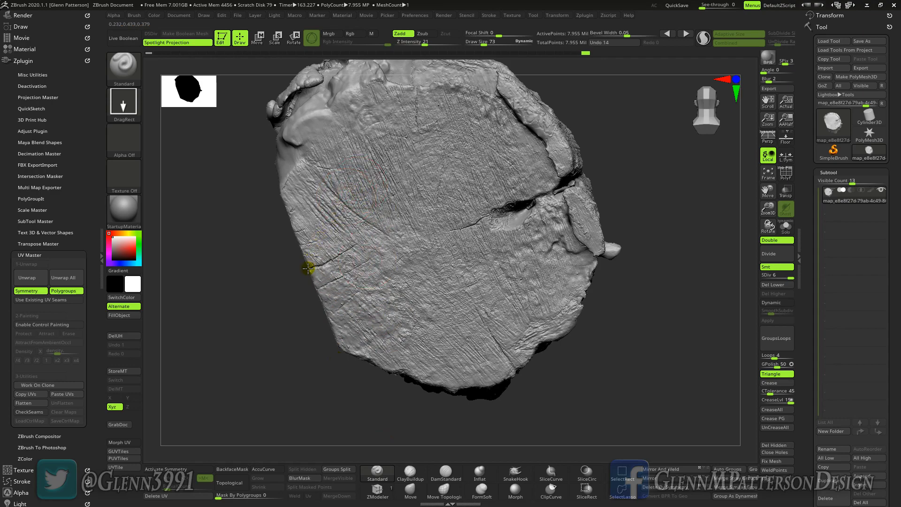
pyautogui.moveTo(475, 240); pyautogui.dragTo(426, 200, button='right')
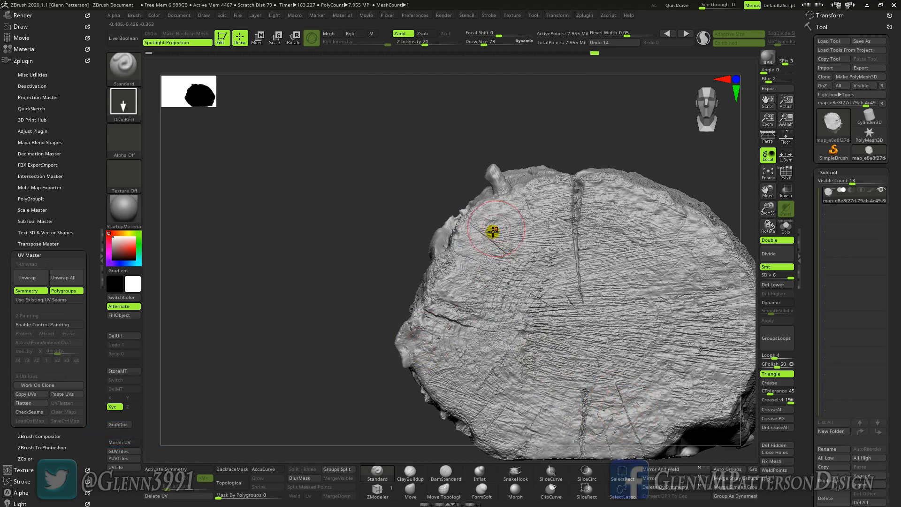
# Show the slab's polypaint again and frame the model to examine the sculpted detail with its color.
pyautogui.click(871, 191)
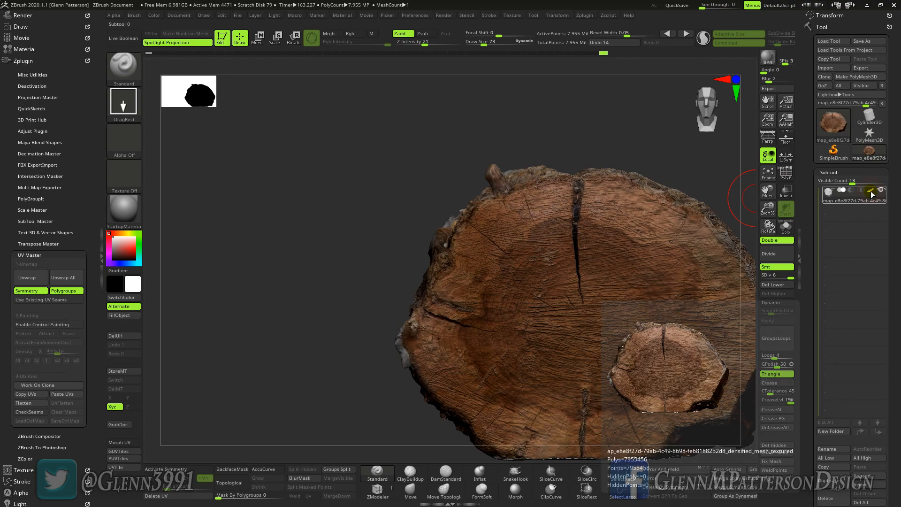
pyautogui.click(768, 173)
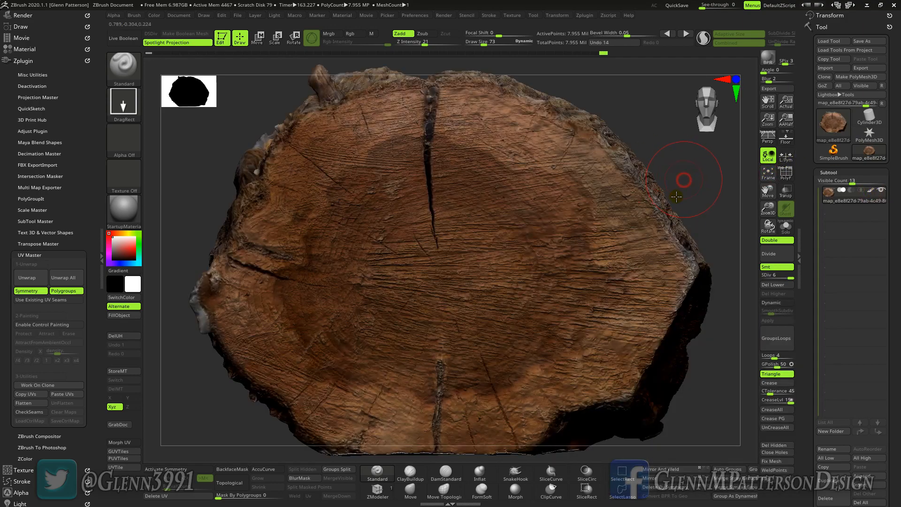
pyautogui.moveTo(676, 196); pyautogui.dragTo(663, 185, button='right')
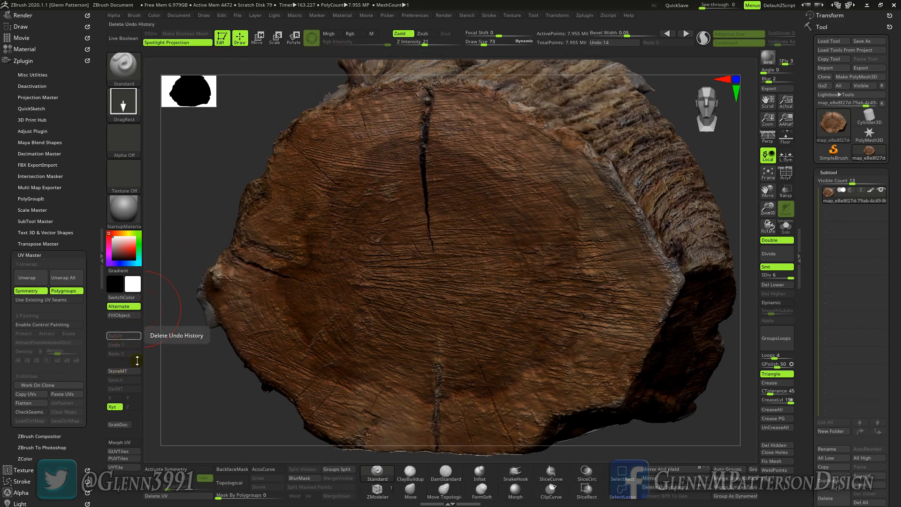
# Delete the slab's undo history and mark the remaining history point as the source for history recall.
pyautogui.press('ctrl')
pyautogui.click(139, 335)
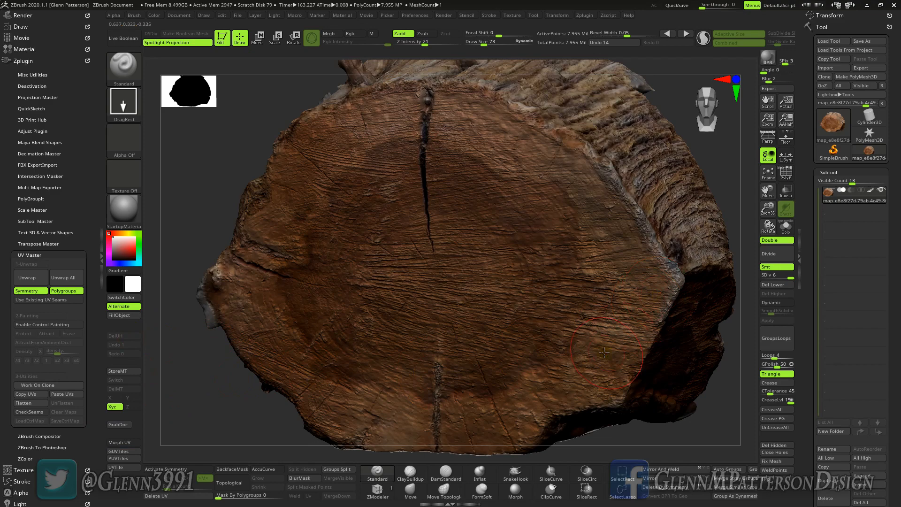
pyautogui.moveTo(604, 352); pyautogui.dragTo(606, 333, button='right')
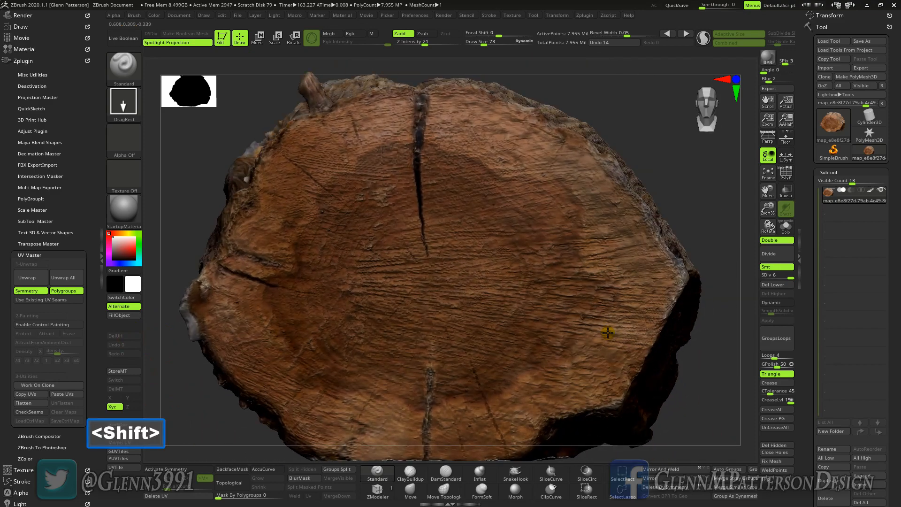
pyautogui.click(766, 171)
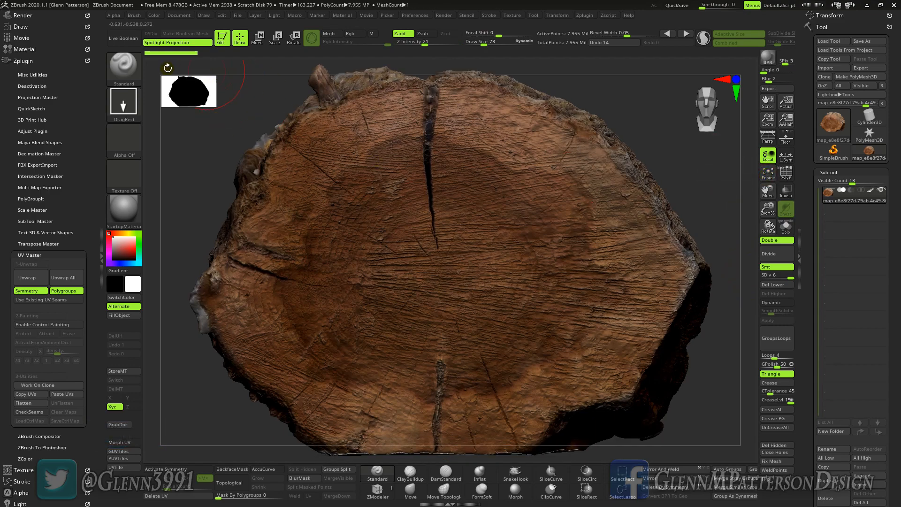
pyautogui.keyDown('ctrl'); pyautogui.click(165, 54); pyautogui.keyUp('ctrl')
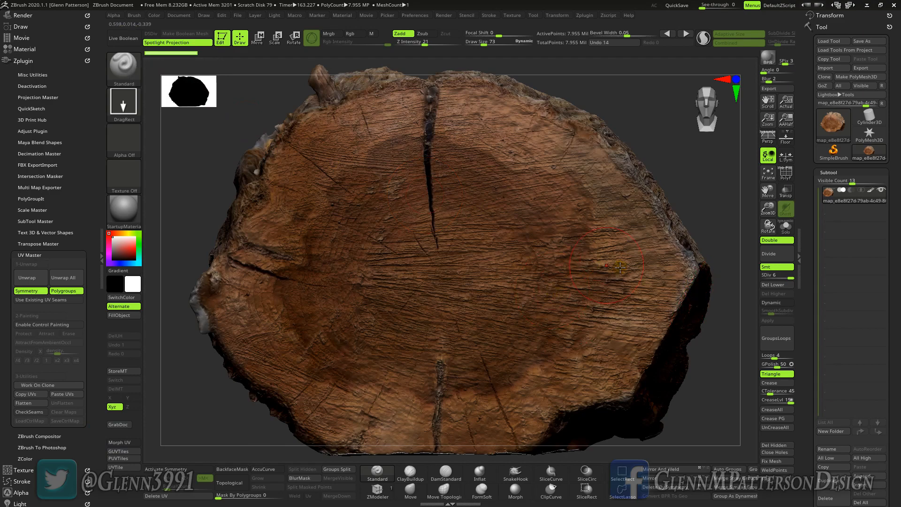
# Turn to the slab's detailed bark side and select the XTractorDragRect brush for sampling it.
pyautogui.moveTo(621, 267); pyautogui.dragTo(646, 169, button='right')
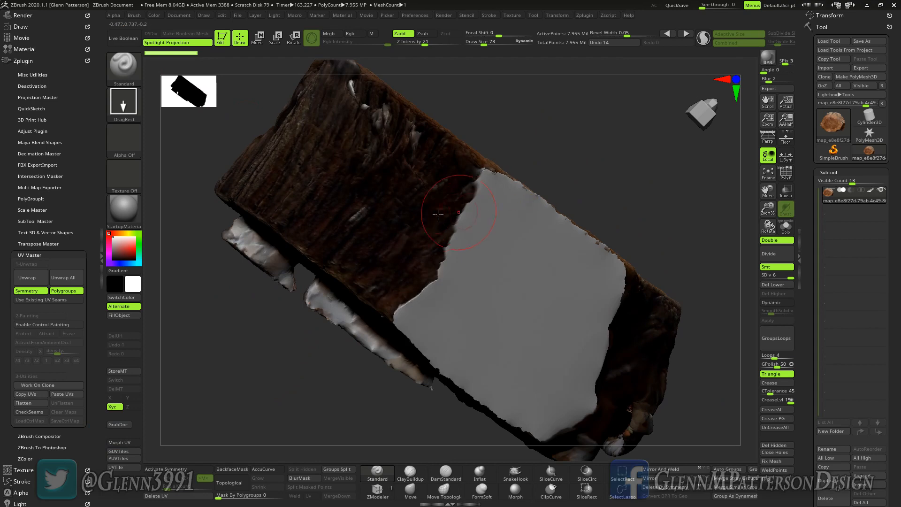
pyautogui.moveTo(415, 216); pyautogui.dragTo(439, 230, button='right')
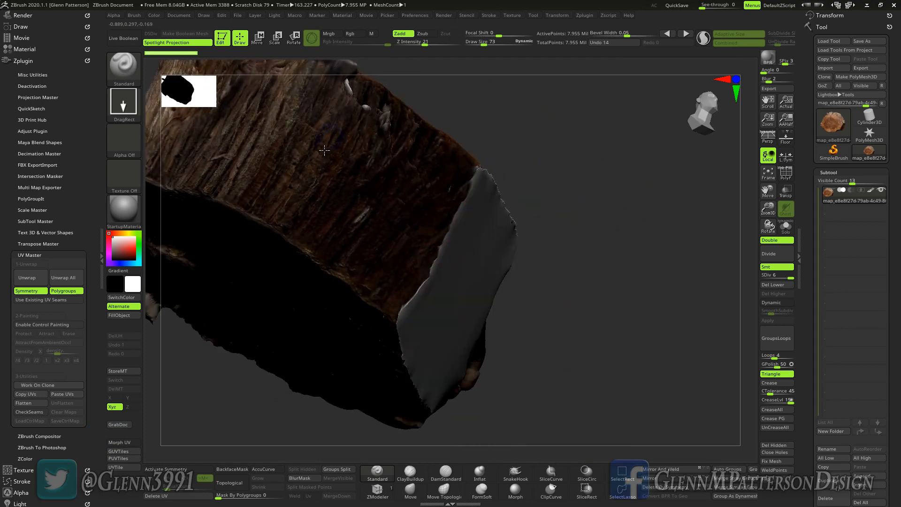
pyautogui.moveTo(324, 150); pyautogui.dragTo(333, 160, button='right')
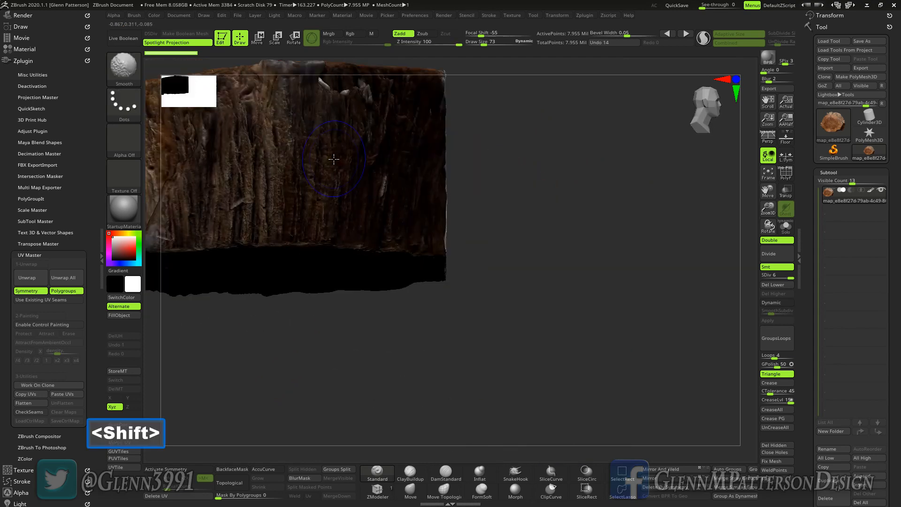
pyautogui.moveTo(767, 192); pyautogui.dragTo(853, 213)
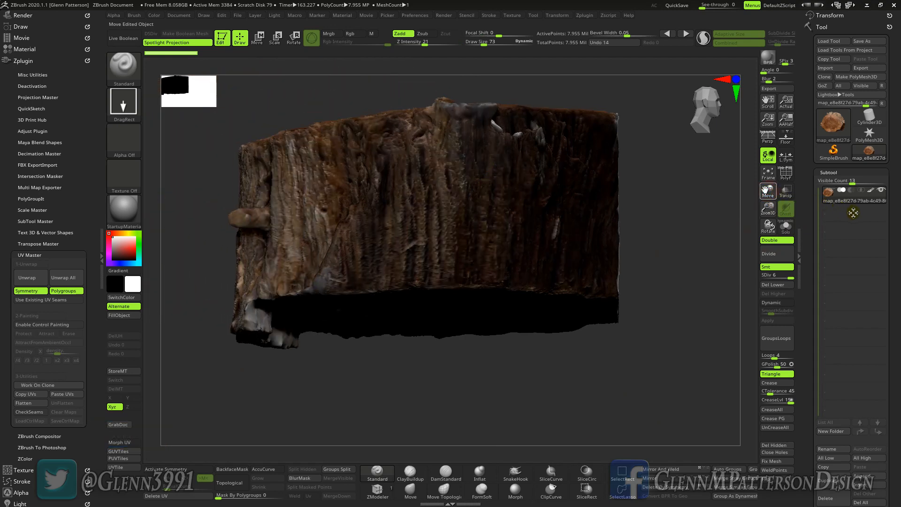
pyautogui.moveTo(441, 211); pyautogui.dragTo(469, 207, button='right')
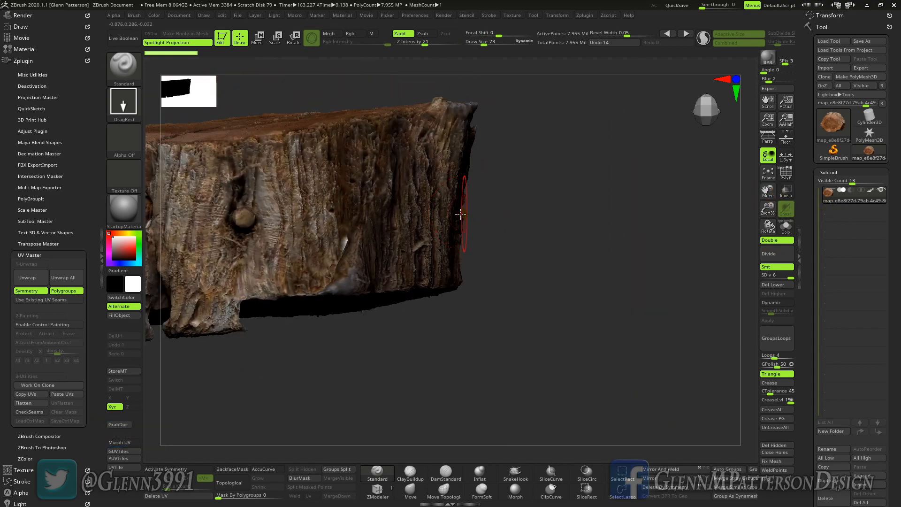
pyautogui.moveTo(394, 219)
pyautogui.mouseDown(button='right')
pyautogui.moveTo(316, 216)
pyautogui.moveTo(398, 217)
pyautogui.moveTo(382, 234)
pyautogui.moveTo(470, 266)
pyautogui.mouseUp(button='right')
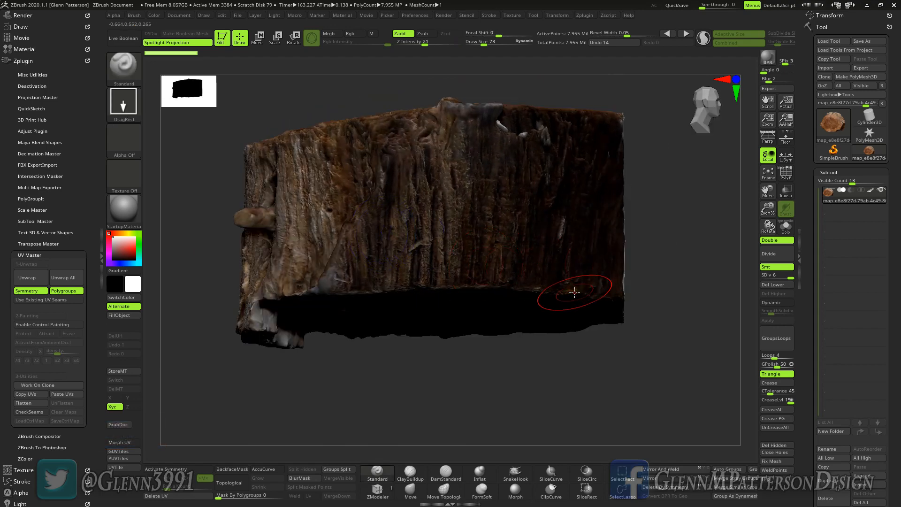
pyautogui.press('b')
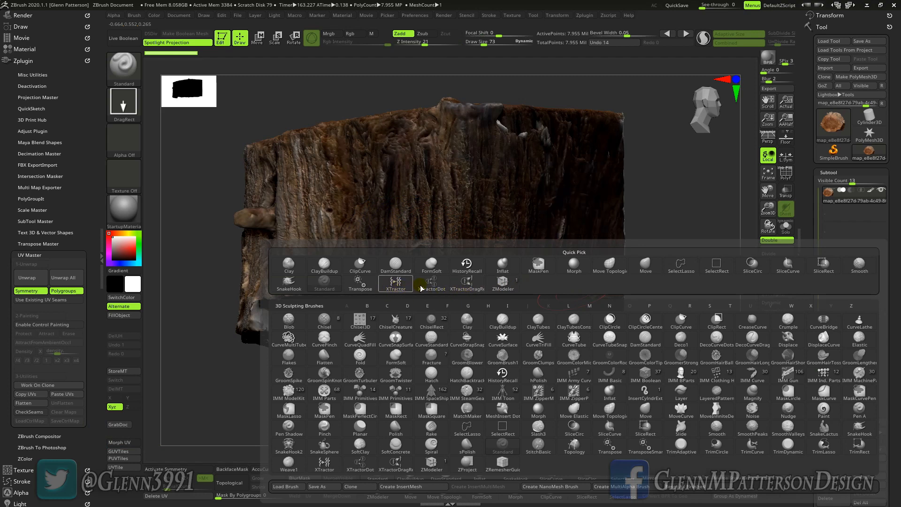
pyautogui.click(467, 283)
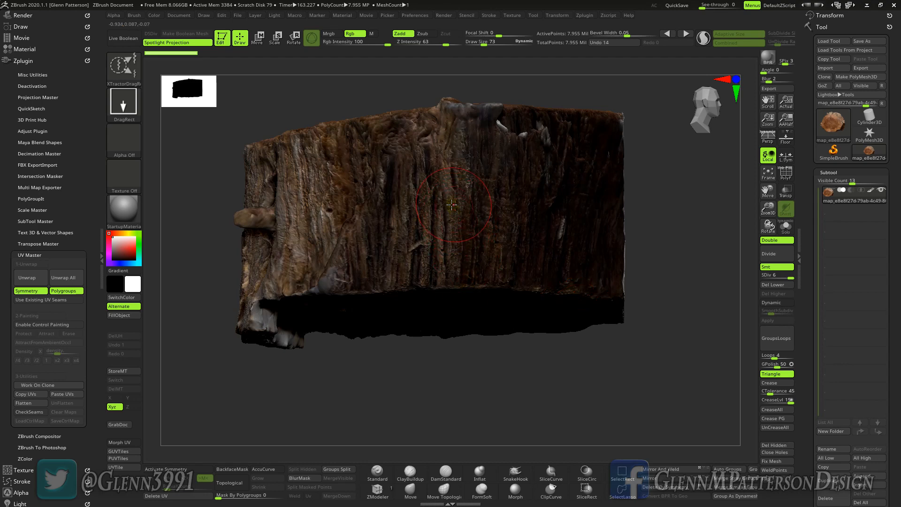
# Set the from-brush alpha width to 512 and extract an alpha and texture from the middle of the bark side.
pyautogui.click(22, 61)
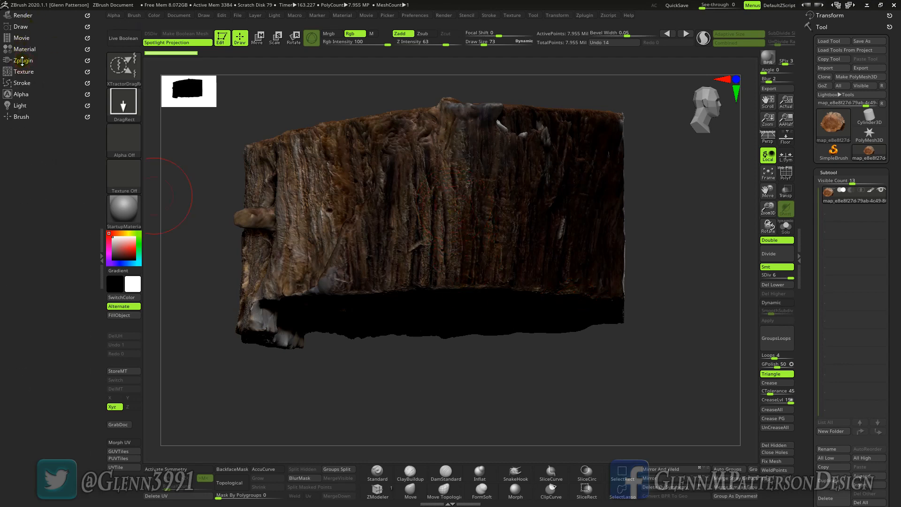
pyautogui.click(21, 95)
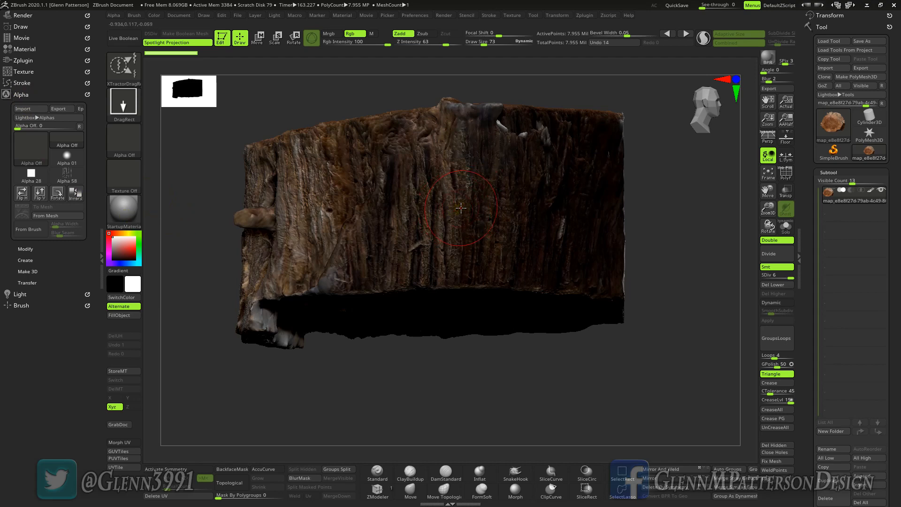
pyautogui.press('g')
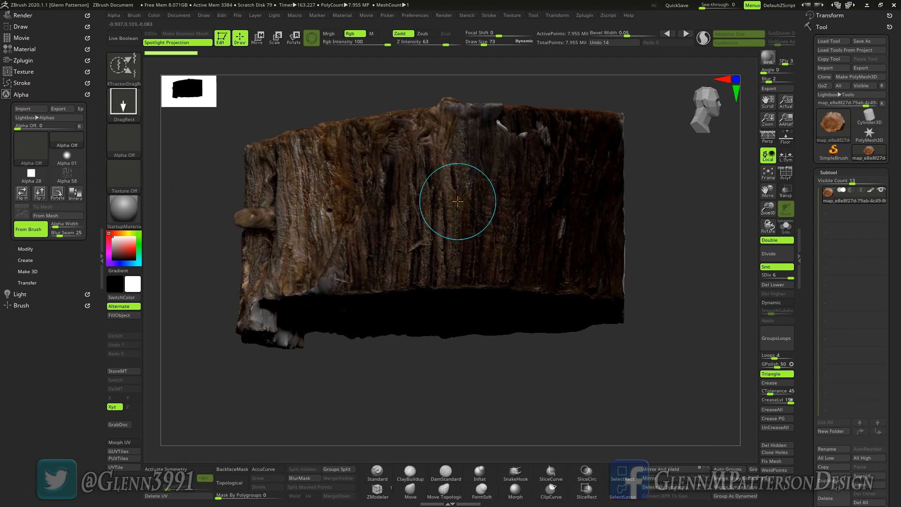
pyautogui.click(68, 224)
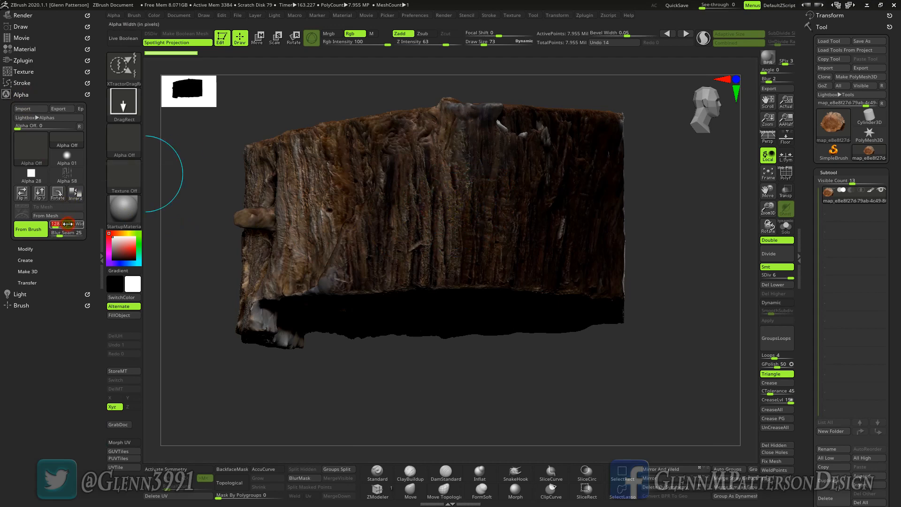
pyautogui.write('512')
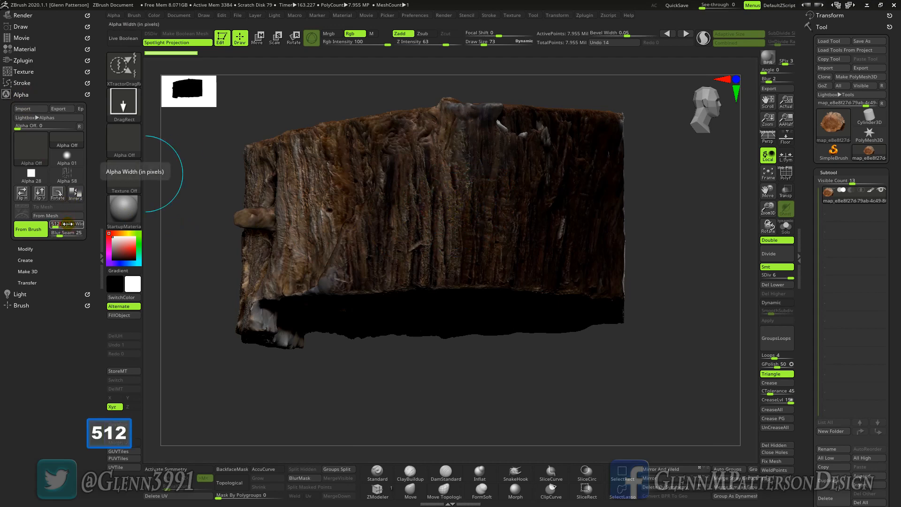
pyautogui.press('Return')
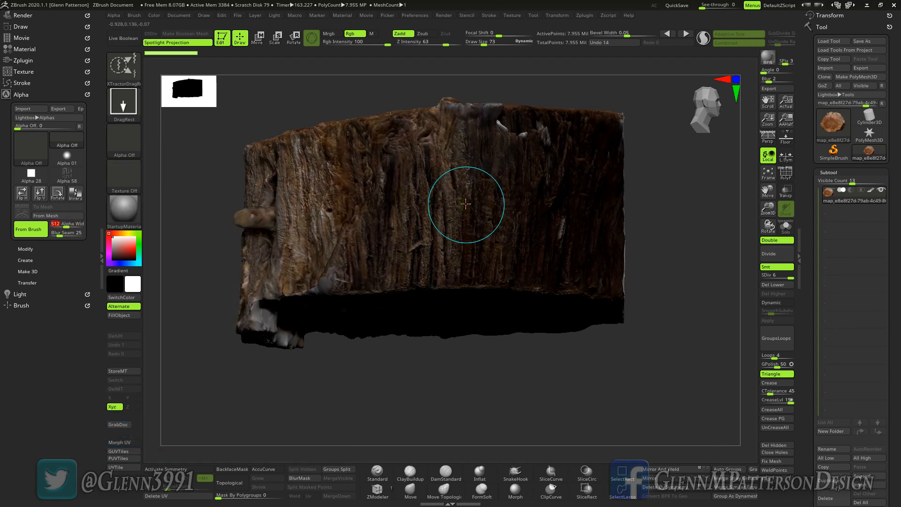
pyautogui.moveTo(468, 208)
pyautogui.mouseDown()
pyautogui.moveTo(464, 293)
pyautogui.moveTo(466, 254)
pyautogui.moveTo(464, 286)
pyautogui.mouseUp()
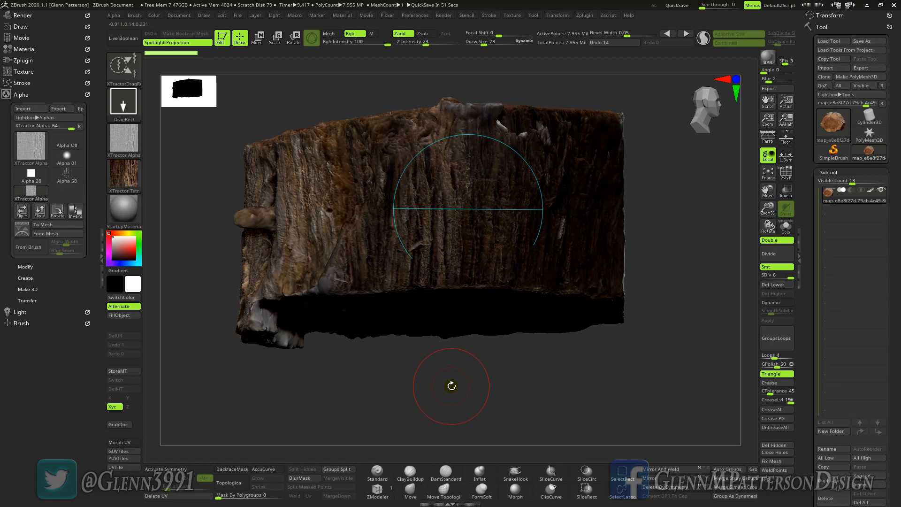
pyautogui.moveTo(129, 171)
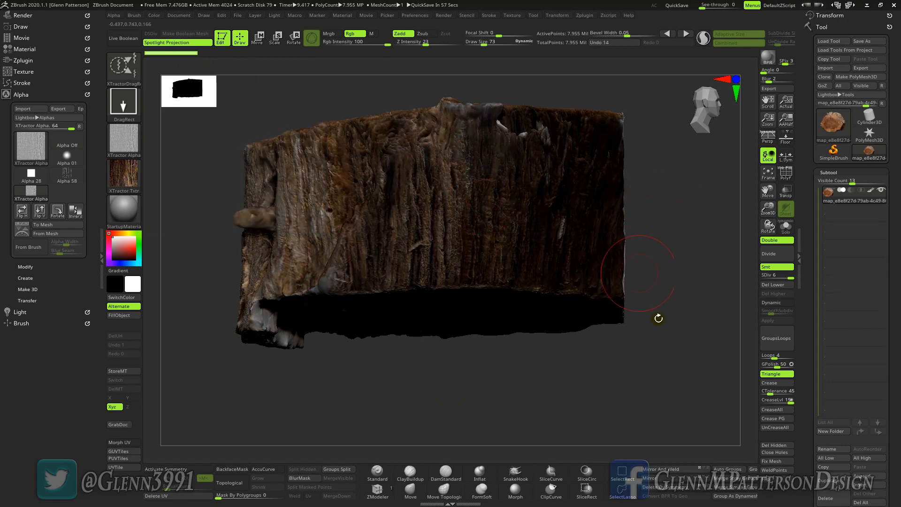
# Stamp the extracted bark relief and color in overlapping patches across the blank grey flat-cut side.
pyautogui.moveTo(653, 409); pyautogui.dragTo(617, 408)
pyautogui.moveTo(768, 192); pyautogui.dragTo(685, 201)
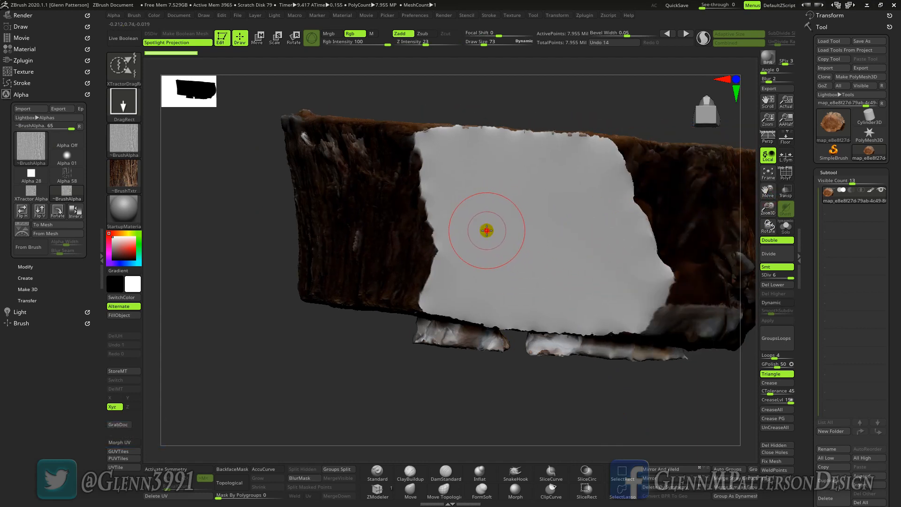
pyautogui.moveTo(485, 229); pyautogui.dragTo(484, 399)
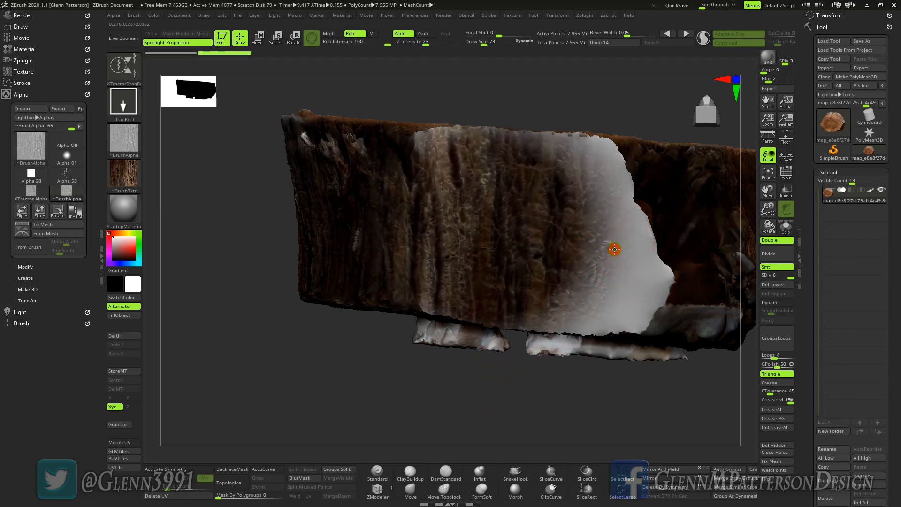
pyautogui.moveTo(614, 249); pyautogui.dragTo(629, 106)
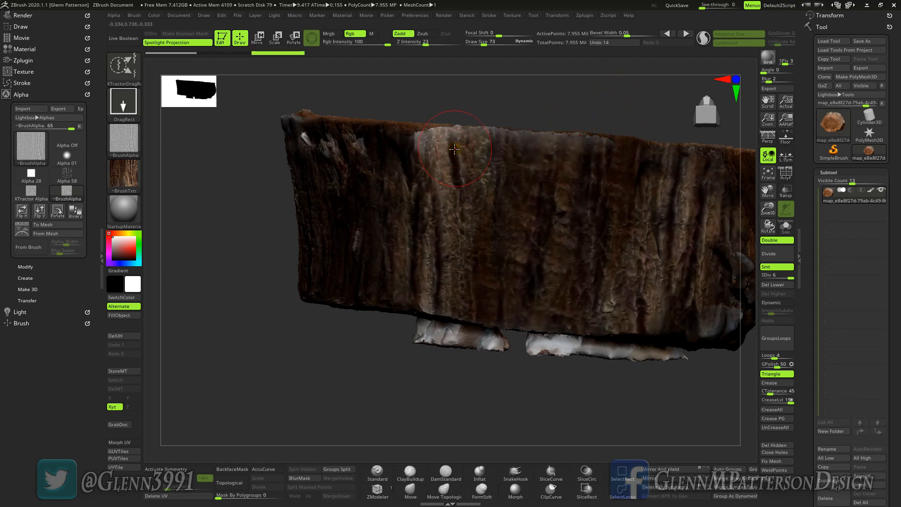
pyautogui.moveTo(456, 182); pyautogui.dragTo(457, 215)
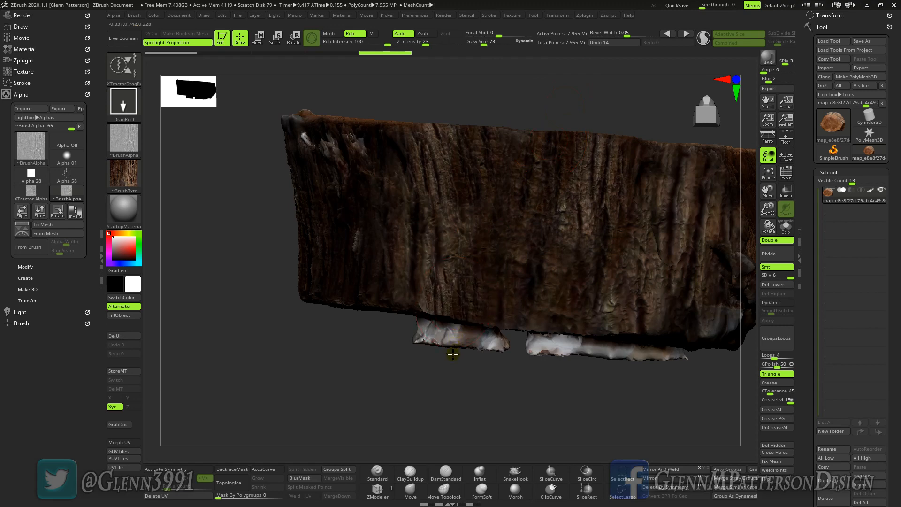
pyautogui.moveTo(453, 355); pyautogui.dragTo(451, 375)
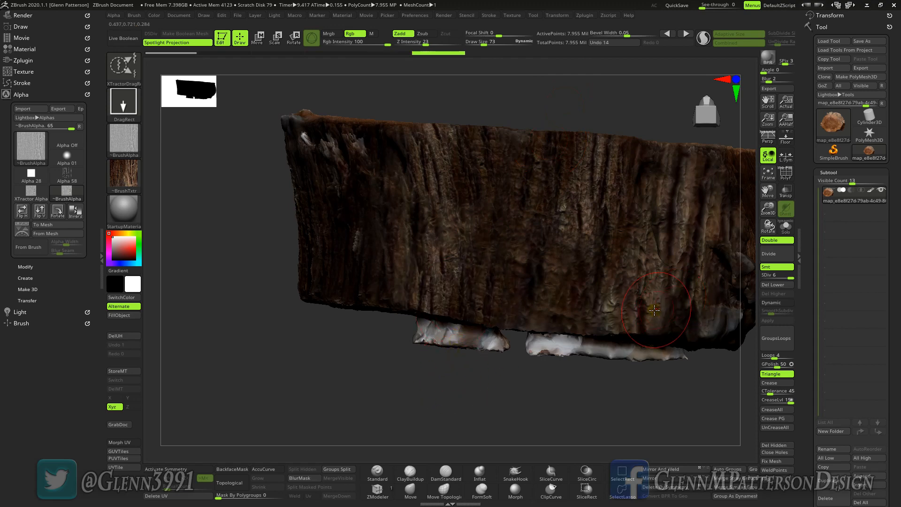
pyautogui.moveTo(632, 293)
pyautogui.mouseDown()
pyautogui.moveTo(666, 280)
pyautogui.moveTo(663, 252)
pyautogui.moveTo(647, 234)
pyautogui.mouseUp()
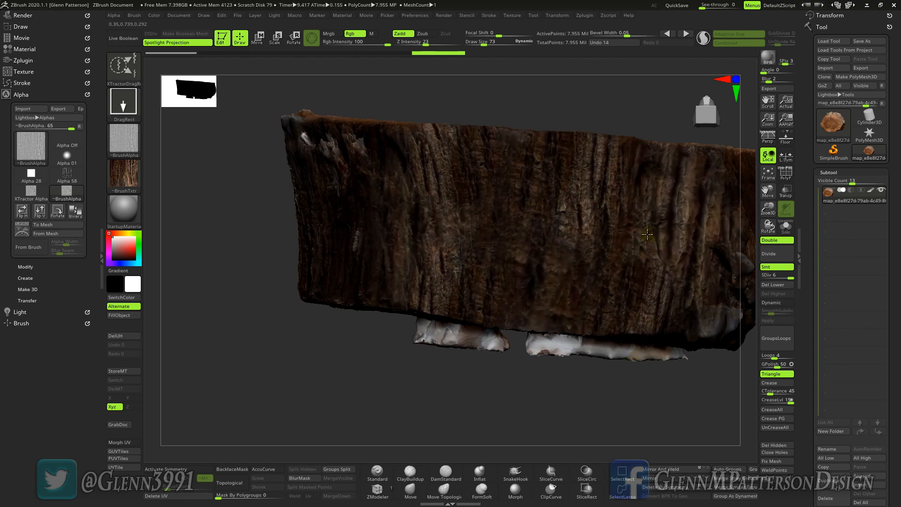
# Frame the cut face where the bark stamps spilled over its straight edge and select the HistoryRecall brush.
pyautogui.moveTo(611, 209); pyautogui.dragTo(590, 248, button='right')
pyautogui.moveTo(768, 190); pyautogui.dragTo(671, 243)
pyautogui.moveTo(509, 258)
pyautogui.mouseDown(button='right')
pyautogui.moveTo(520, 281)
pyautogui.moveTo(510, 286)
pyautogui.mouseUp(button='right')
pyautogui.press('shift')
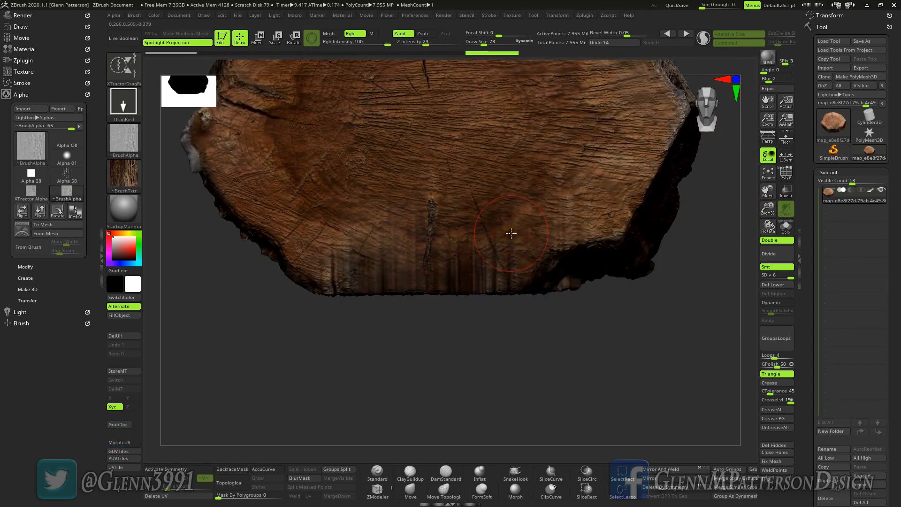
pyautogui.press('b')
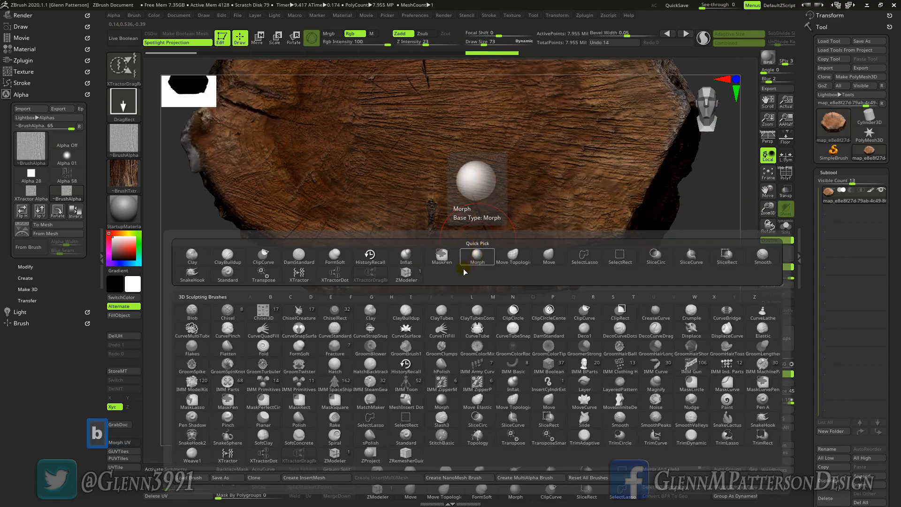
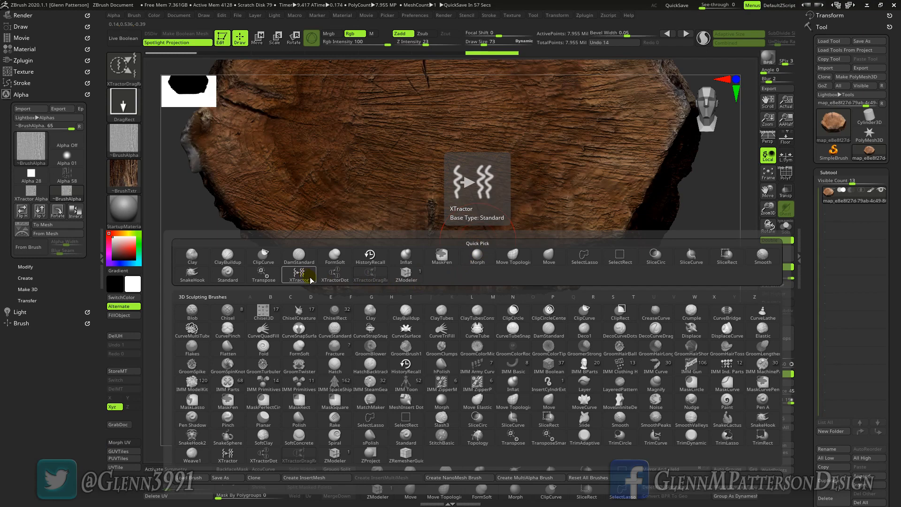
pyautogui.press('h')
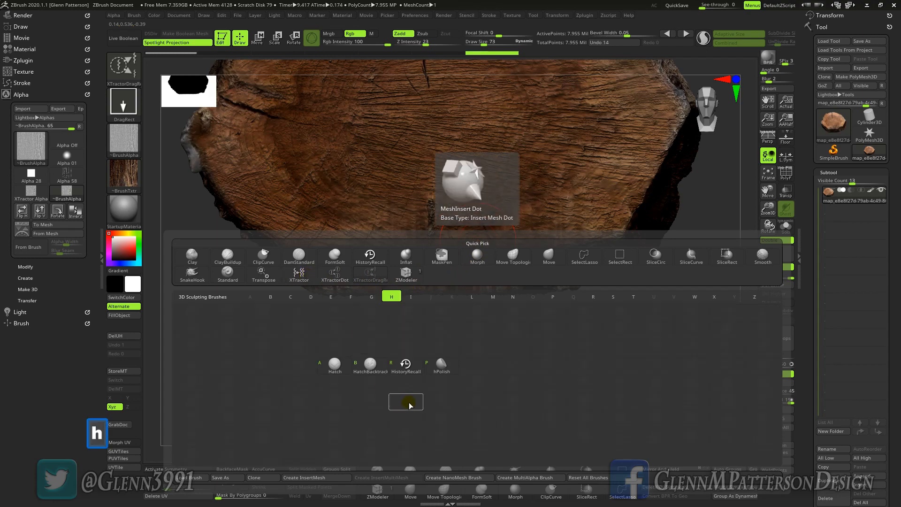
pyautogui.click(404, 366)
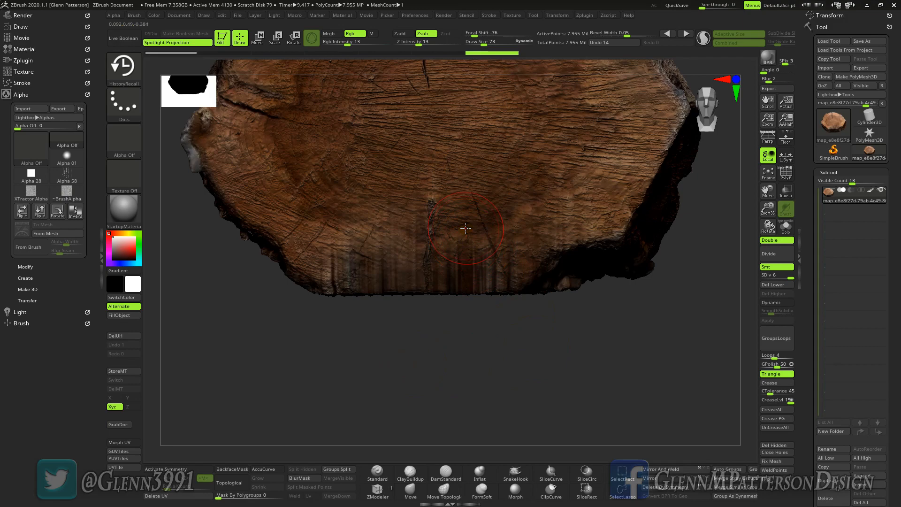
# Give the recall brush a DragRect stroke, try it on the smeared face edge, and set its RGB and Z intensity to 100.
pyautogui.click(118, 105)
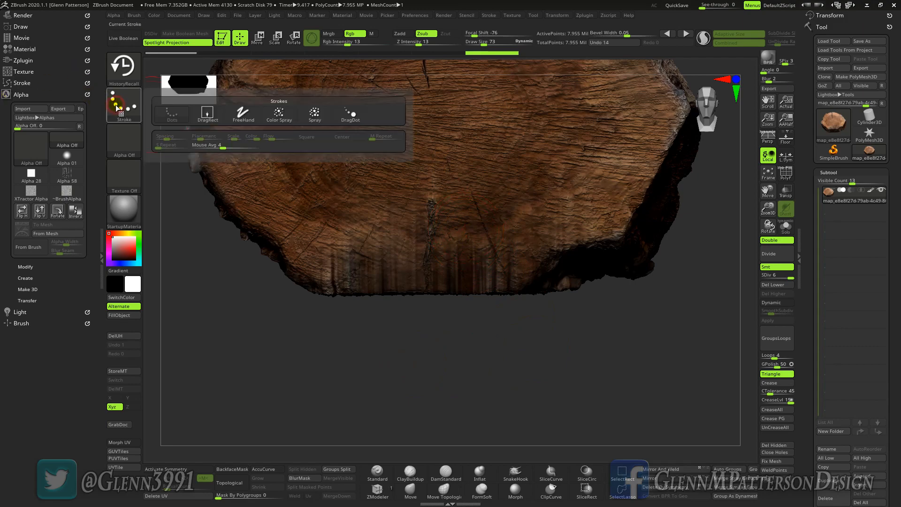
pyautogui.click(208, 115)
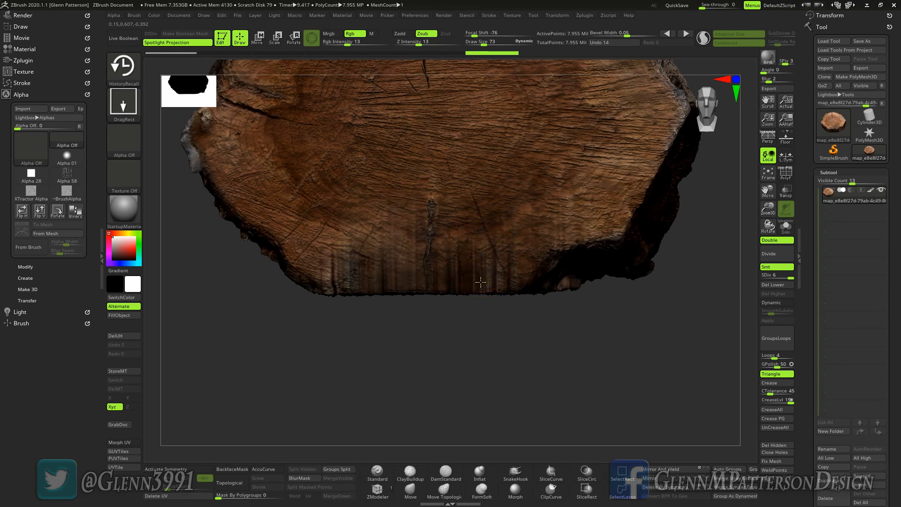
pyautogui.moveTo(394, 289); pyautogui.dragTo(367, 281)
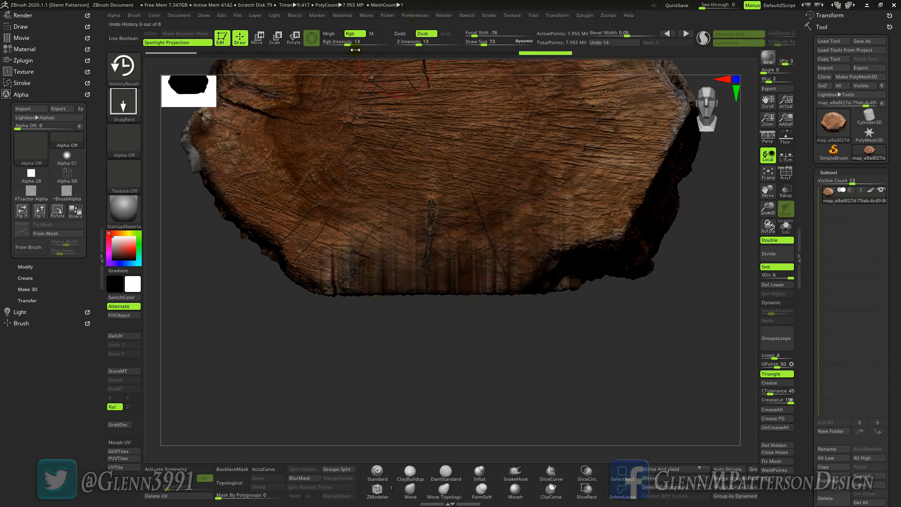
pyautogui.moveTo(347, 42); pyautogui.dragTo(476, 38)
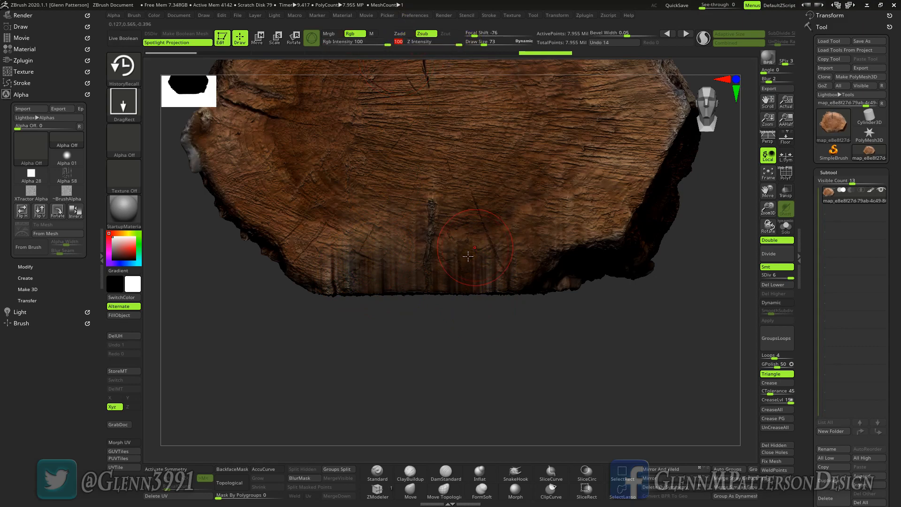
pyautogui.moveTo(467, 264); pyautogui.dragTo(475, 312)
pyautogui.moveTo(489, 358)
pyautogui.mouseDown()
pyautogui.moveTo(480, 289)
pyautogui.moveTo(487, 352)
pyautogui.mouseUp()
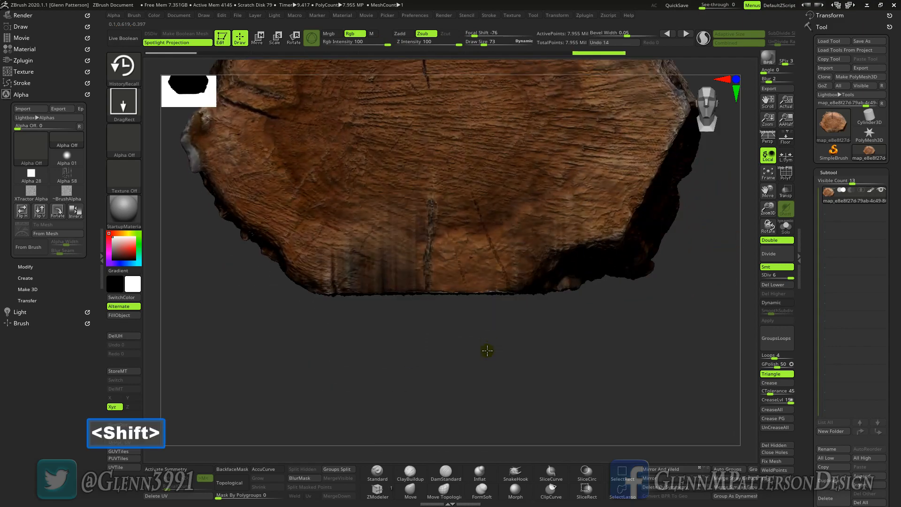
pyautogui.hotkey('ctrl', 'z')
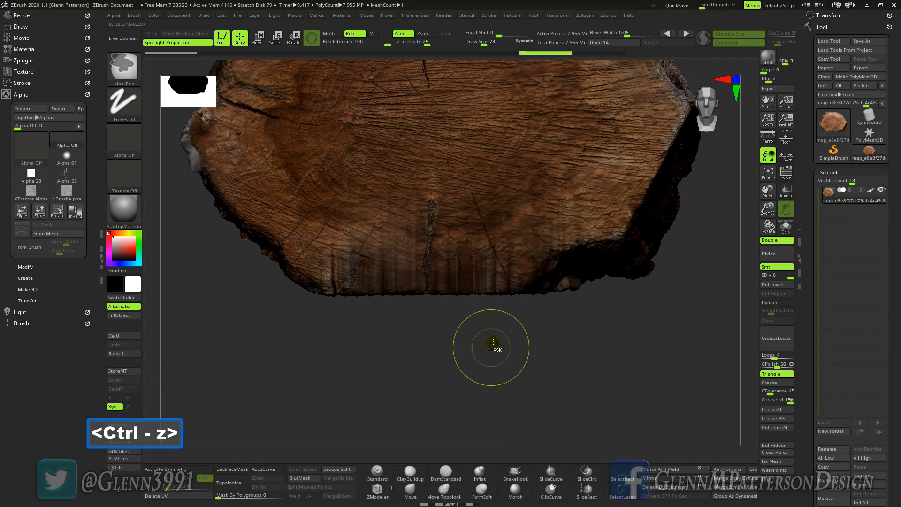
# Restore the original wood grain over the smeared strip along the front face's straight edge with large HistoryRecall patches.
pyautogui.keyDown('ctrl'); pyautogui.moveTo(602, 341); pyautogui.dragTo(254, 290); pyautogui.keyUp('ctrl')
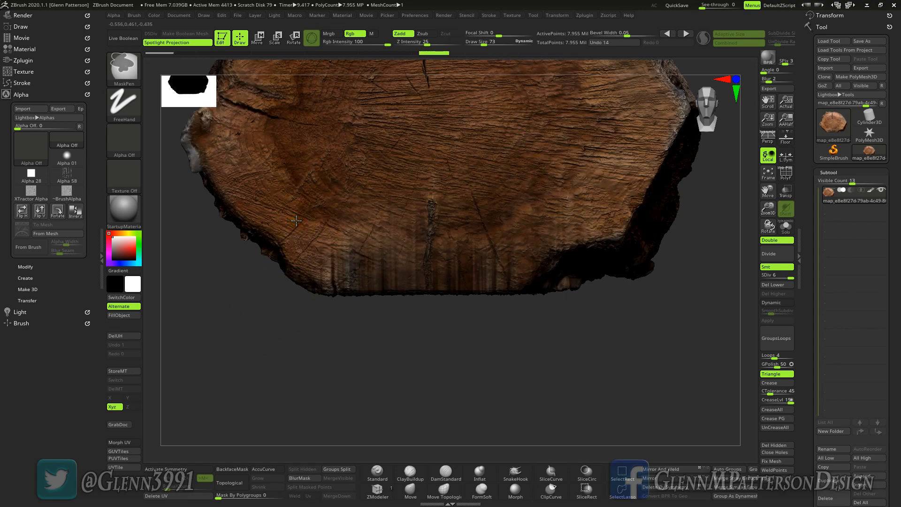
pyautogui.keyDown('ctrl'); pyautogui.click(296, 221); pyautogui.keyUp('ctrl')
pyautogui.moveTo(386, 259); pyautogui.dragTo(408, 338)
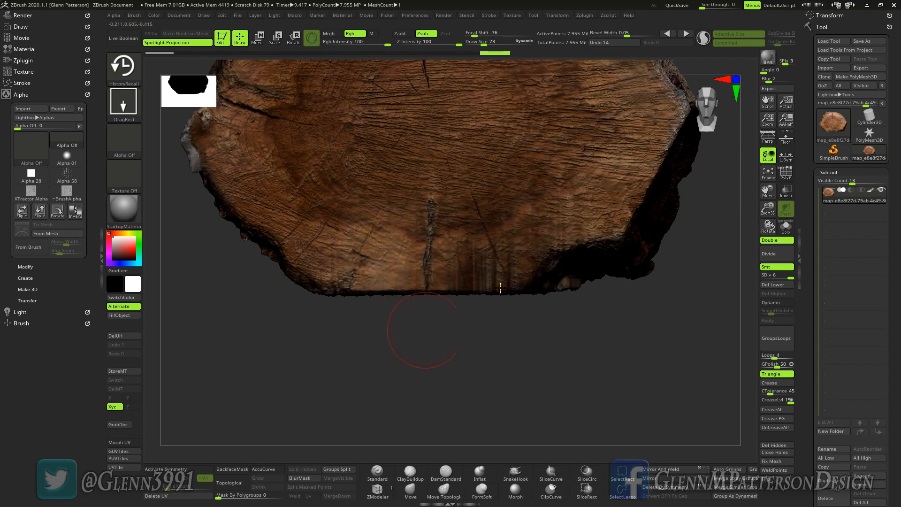
pyautogui.moveTo(500, 286)
pyautogui.mouseDown()
pyautogui.moveTo(511, 341)
pyautogui.moveTo(509, 317)
pyautogui.moveTo(422, 302)
pyautogui.mouseUp()
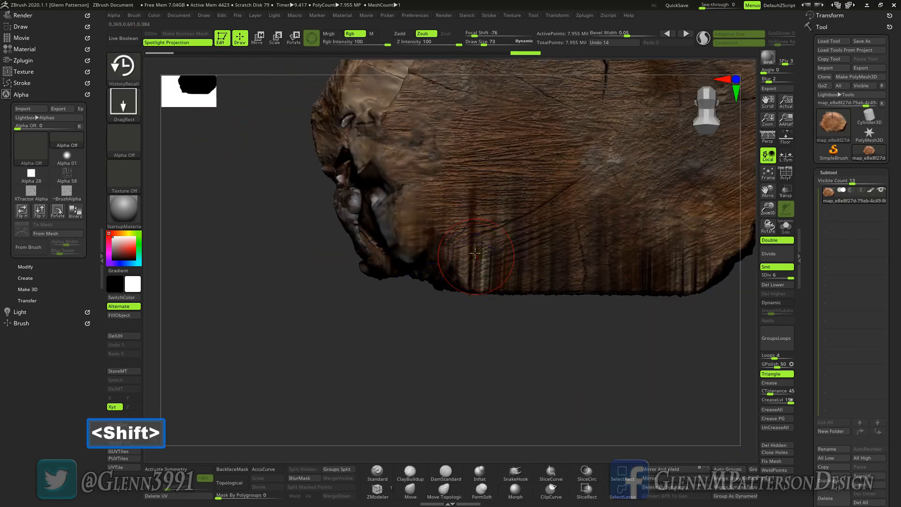
# Recall the clean wood surface in three patches along the straight edge of the opposite cut face.
pyautogui.moveTo(476, 248); pyautogui.dragTo(479, 314)
pyautogui.moveTo(562, 256); pyautogui.dragTo(570, 326)
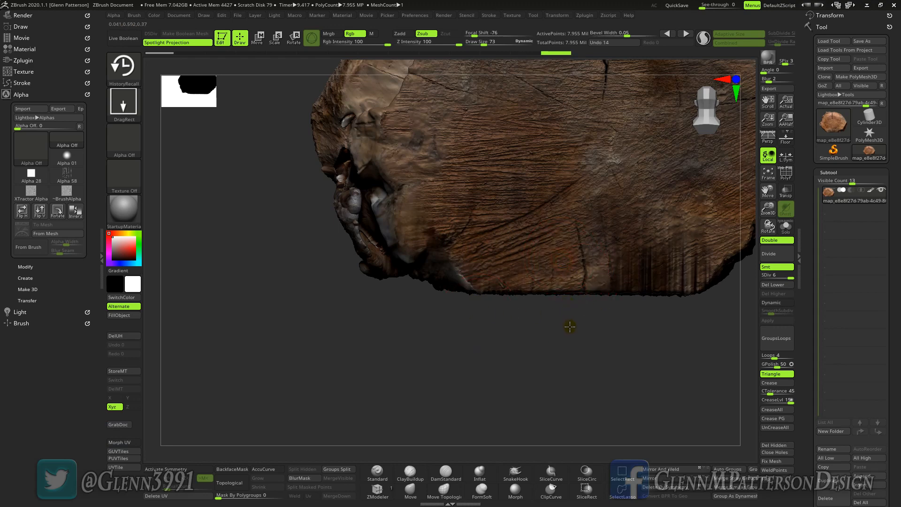
pyautogui.moveTo(683, 286); pyautogui.dragTo(684, 339)
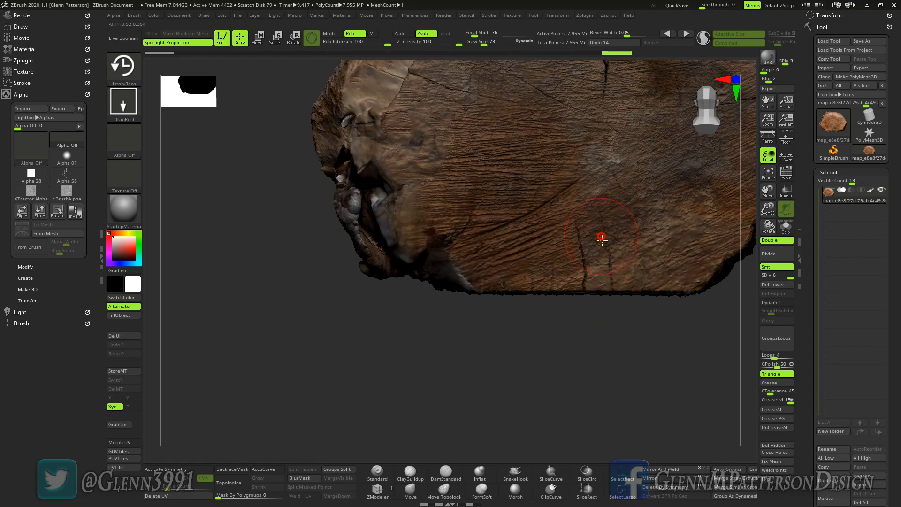
# Smooth the stretched bark just below the cut face's rim, undoing a first pass and smoothing it again.
pyautogui.moveTo(575, 344)
pyautogui.mouseDown()
pyautogui.moveTo(556, 356)
pyautogui.moveTo(547, 295)
pyautogui.mouseUp()
pyautogui.moveTo(221, 299)
pyautogui.keyDown('ctrl'); pyautogui.mouseDown()
pyautogui.moveTo(237, 345)
pyautogui.moveTo(237, 329)
pyautogui.moveTo(214, 312)
pyautogui.moveTo(292, 338)
pyautogui.moveTo(298, 354)
pyautogui.moveTo(614, 373)
pyautogui.mouseUp(); pyautogui.keyUp('ctrl')
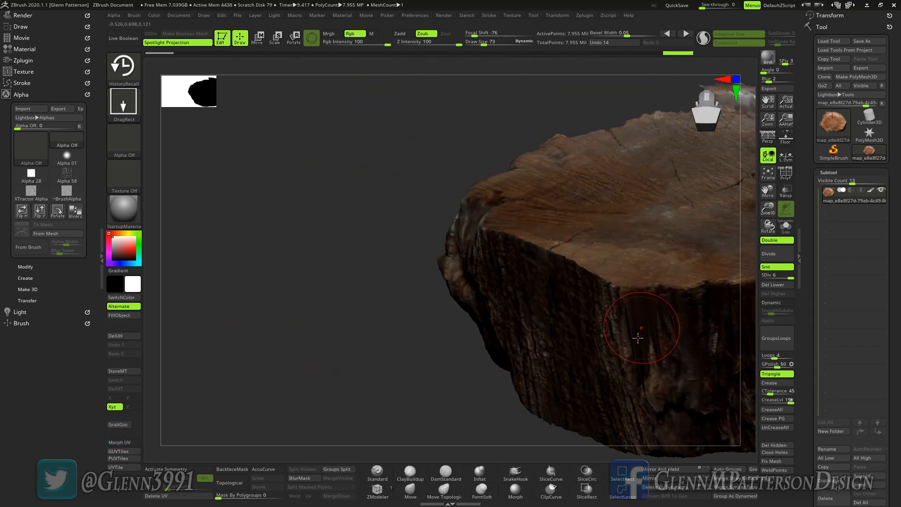
pyautogui.moveTo(644, 331)
pyautogui.mouseDown(button='right')
pyautogui.moveTo(645, 302)
pyautogui.moveTo(644, 328)
pyautogui.mouseUp(button='right')
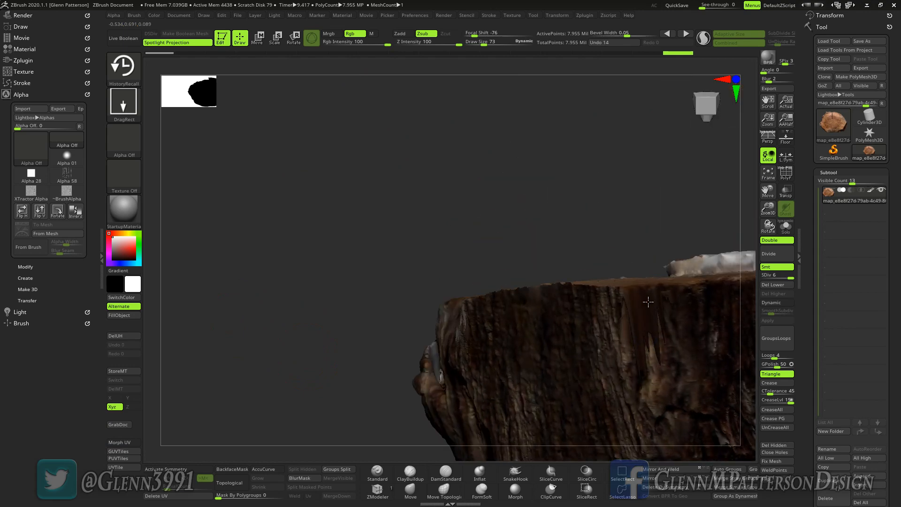
pyautogui.press('shift')
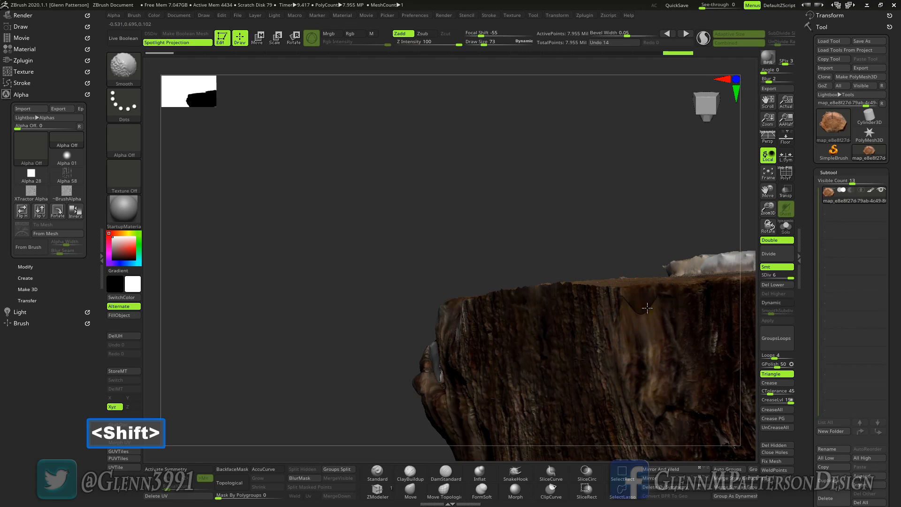
pyautogui.keyDown('shift'); pyautogui.moveTo(644, 310); pyautogui.dragTo(647, 369); pyautogui.keyUp('shift')
pyautogui.hotkey('ctrl', 'z')
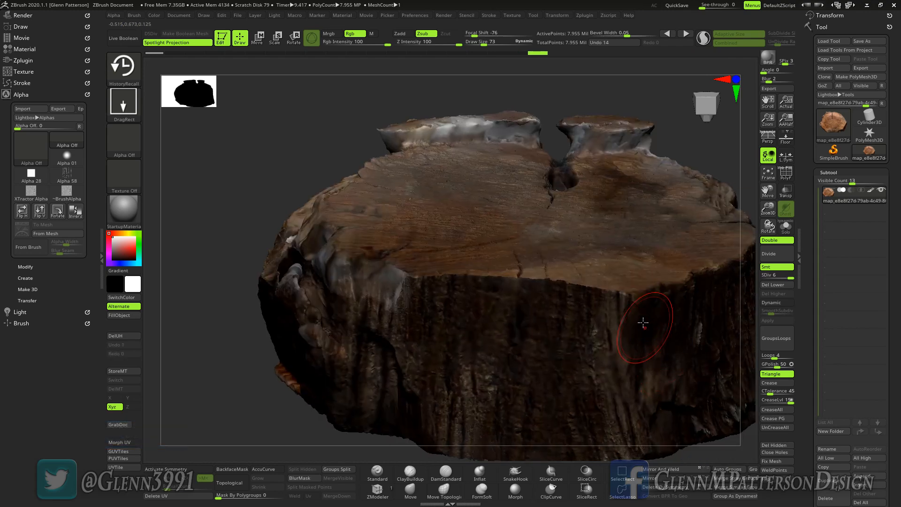
pyautogui.press('shift')
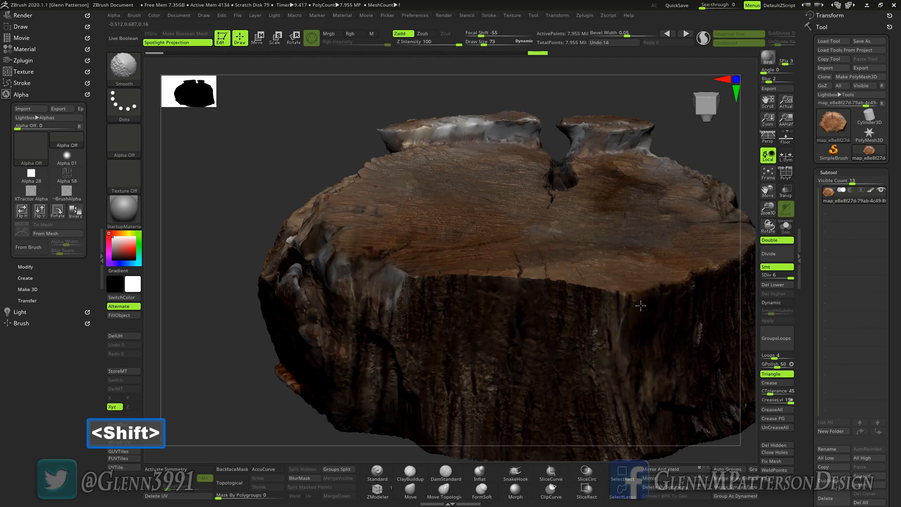
pyautogui.keyDown('shift'); pyautogui.moveTo(622, 316); pyautogui.dragTo(592, 335); pyautogui.keyUp('shift')
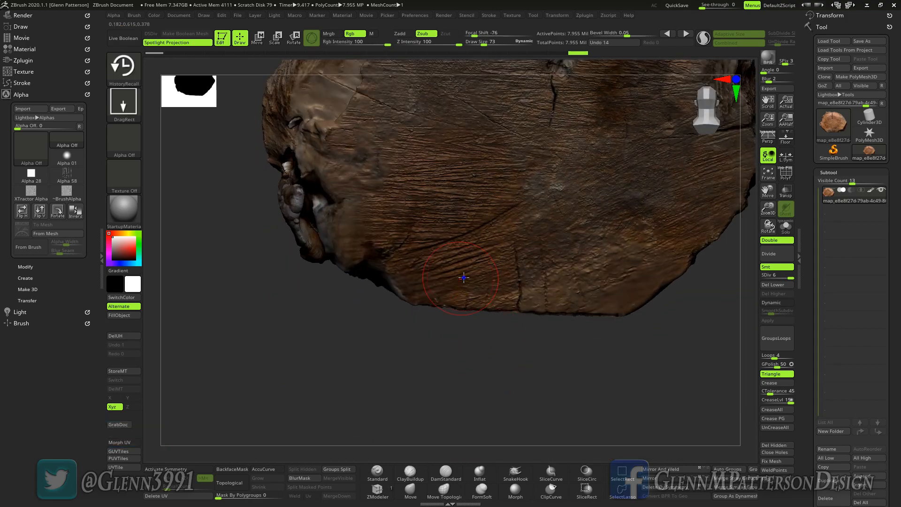
# Frame the whole slab and inspect the repaired cut face and bark from several angles.
pyautogui.moveTo(464, 278); pyautogui.dragTo(594, 201, button='right')
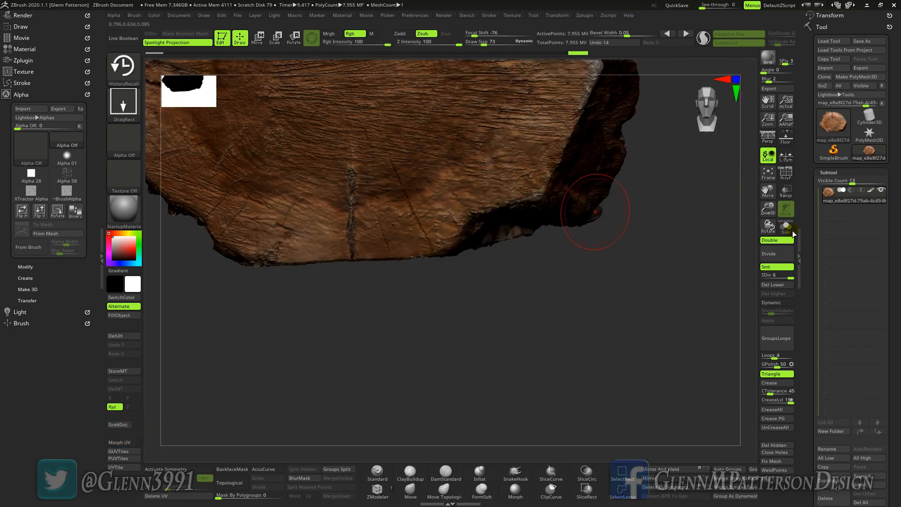
pyautogui.click(769, 173)
pyautogui.moveTo(704, 412); pyautogui.dragTo(729, 449, button='right')
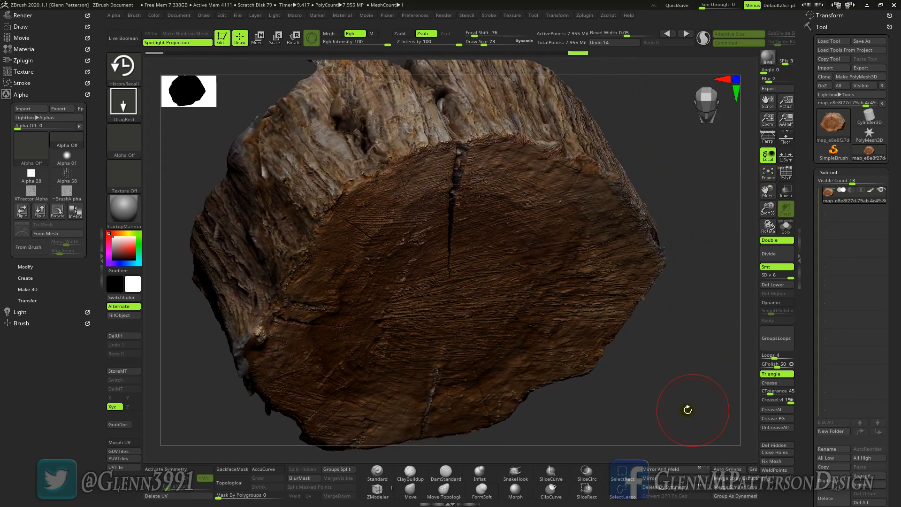
pyautogui.moveTo(677, 421); pyautogui.dragTo(645, 375, button='right')
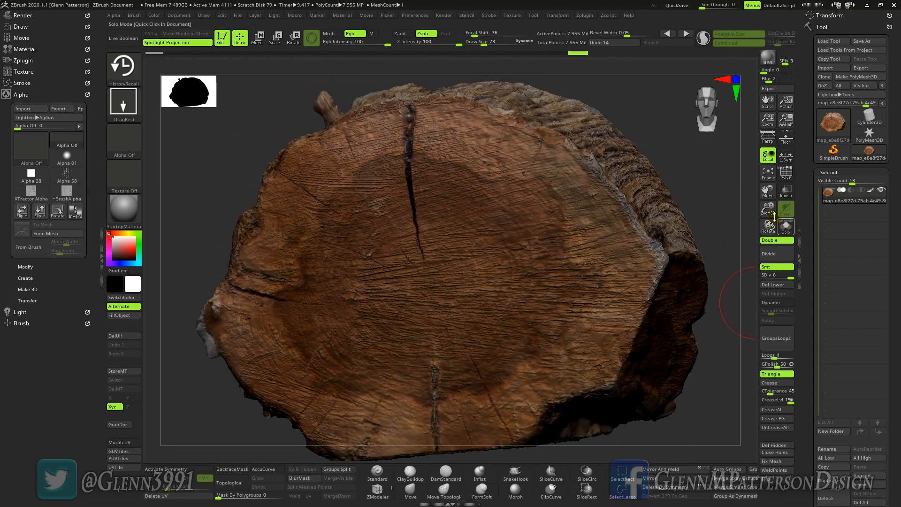
pyautogui.moveTo(768, 205); pyautogui.dragTo(768, 212)
pyautogui.moveTo(688, 370); pyautogui.dragTo(701, 368, button='right')
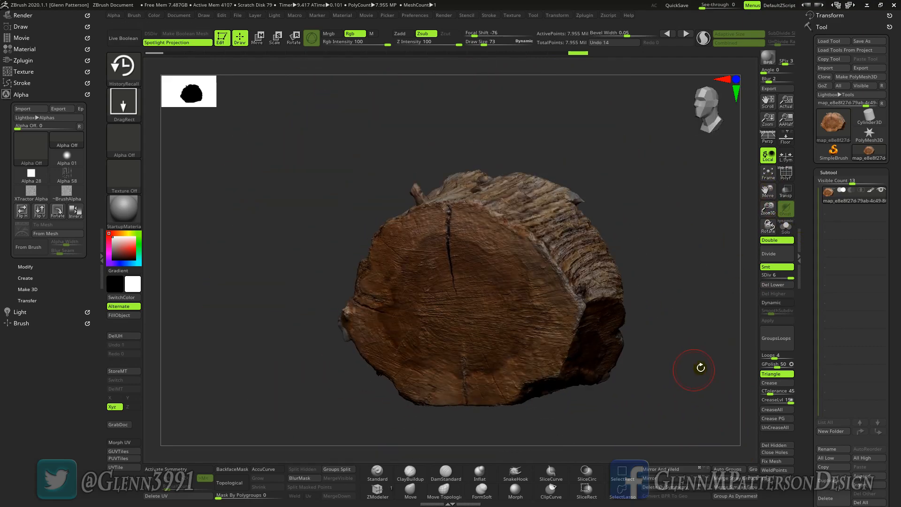
# Open the Multi Map Exporter plugin's settings and expand its export options.
pyautogui.click(21, 92)
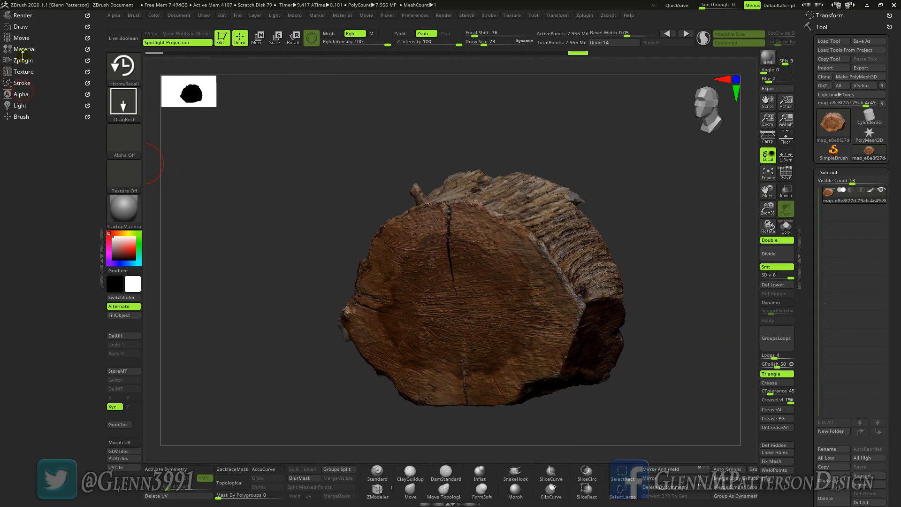
pyautogui.click(21, 60)
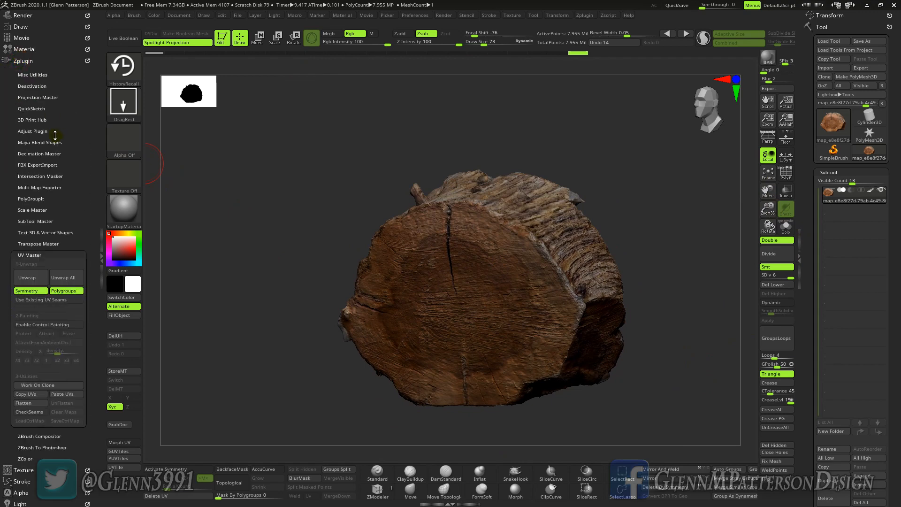
pyautogui.click(33, 187)
pyautogui.moveTo(73, 146); pyautogui.dragTo(75, 107)
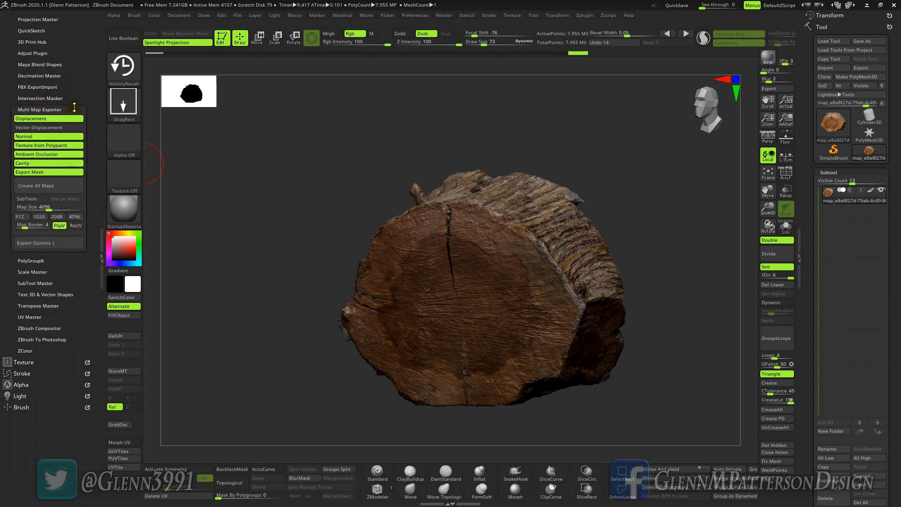
pyautogui.keyDown('shift'); pyautogui.moveTo(251, 293); pyautogui.dragTo(262, 288); pyautogui.keyUp('shift')
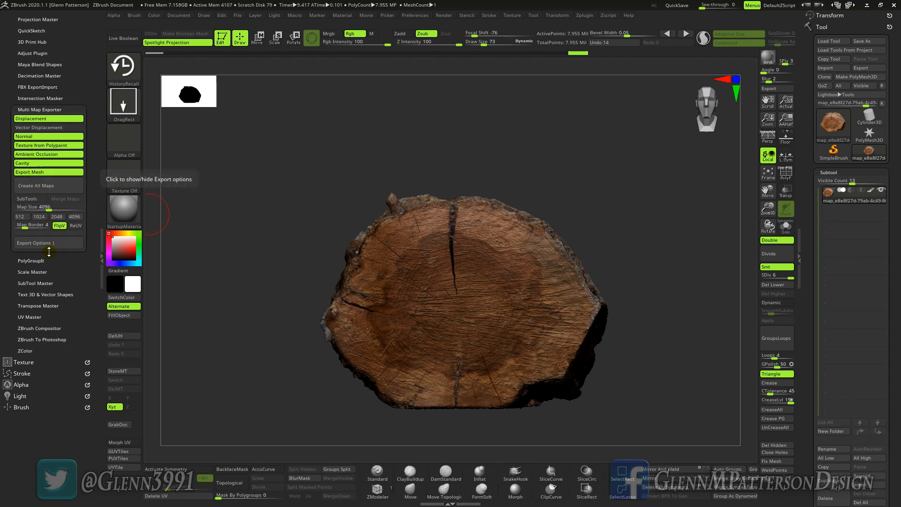
pyautogui.click(38, 244)
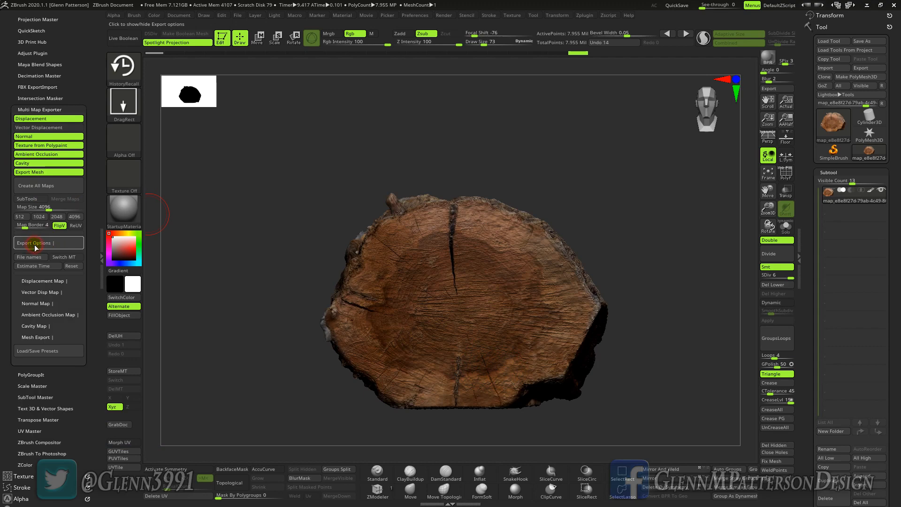
# Review the export settings for the displacement, normal, ambient occlusion and cavity maps and the mesh.
pyautogui.click(33, 281)
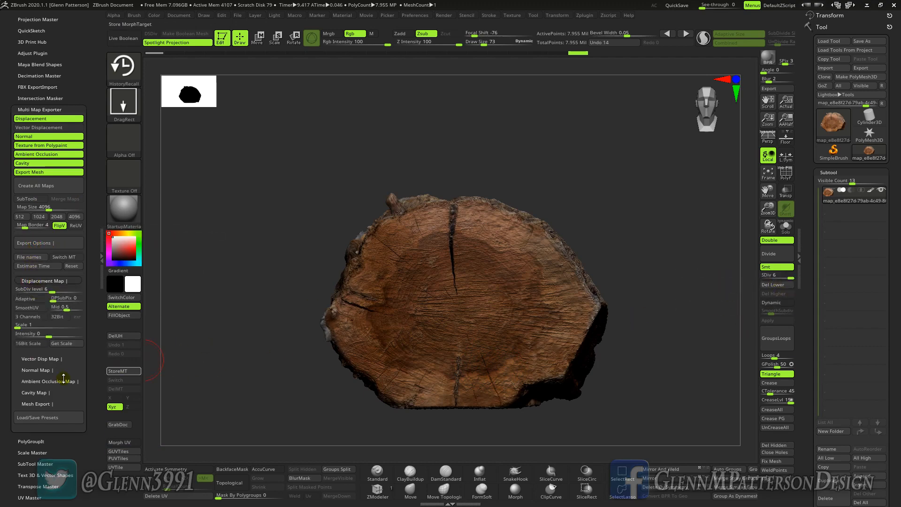
pyautogui.click(33, 370)
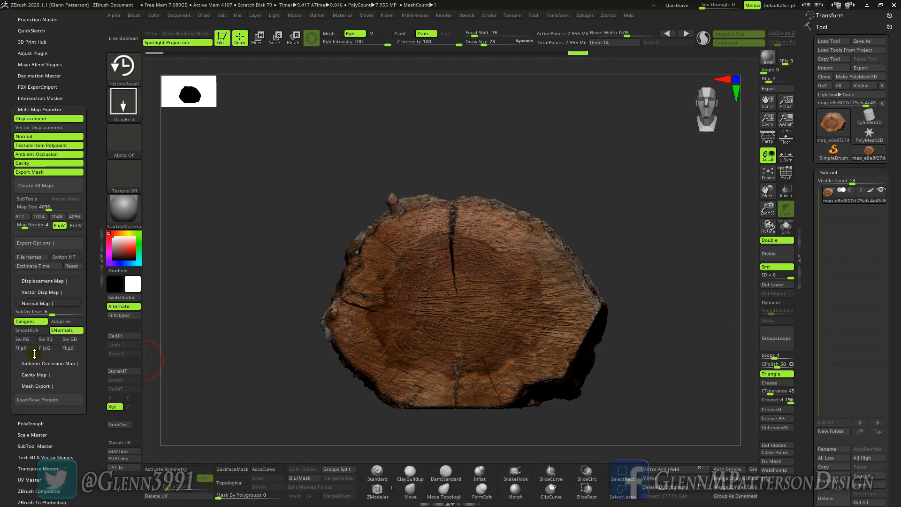
pyautogui.click(34, 364)
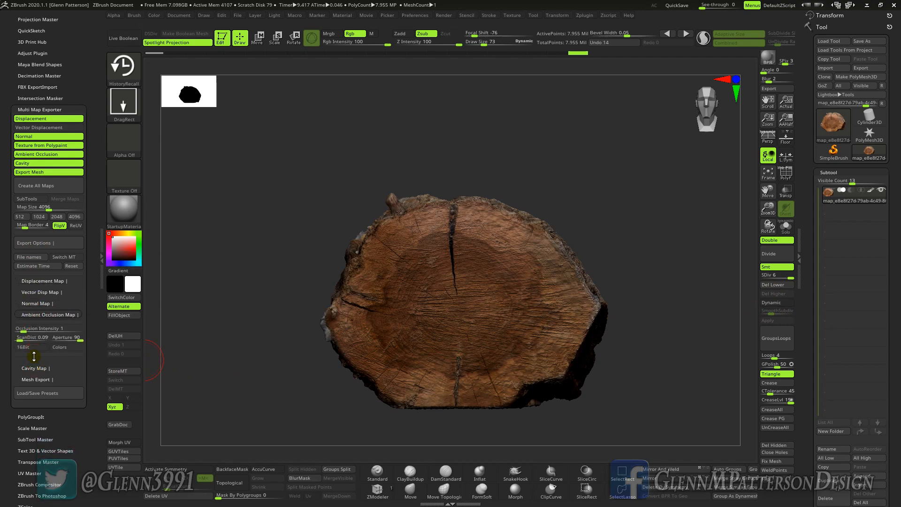
pyautogui.click(34, 368)
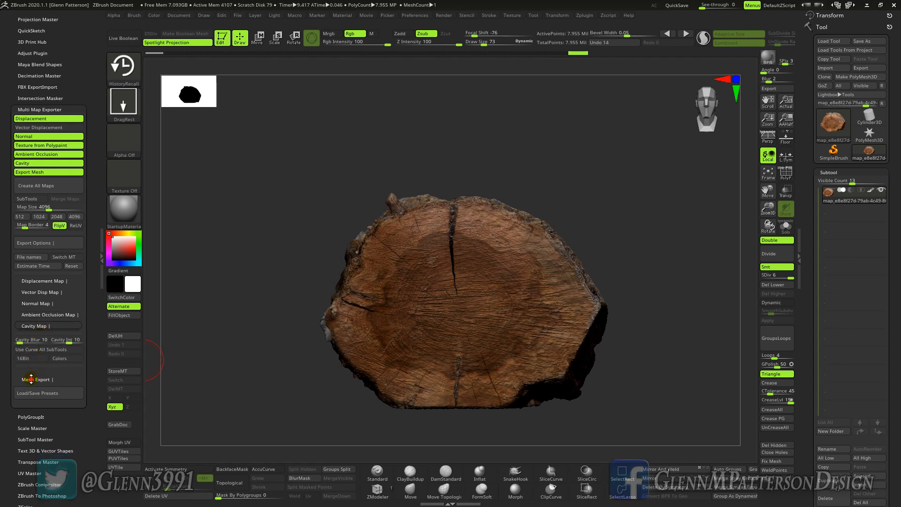
pyautogui.click(31, 380)
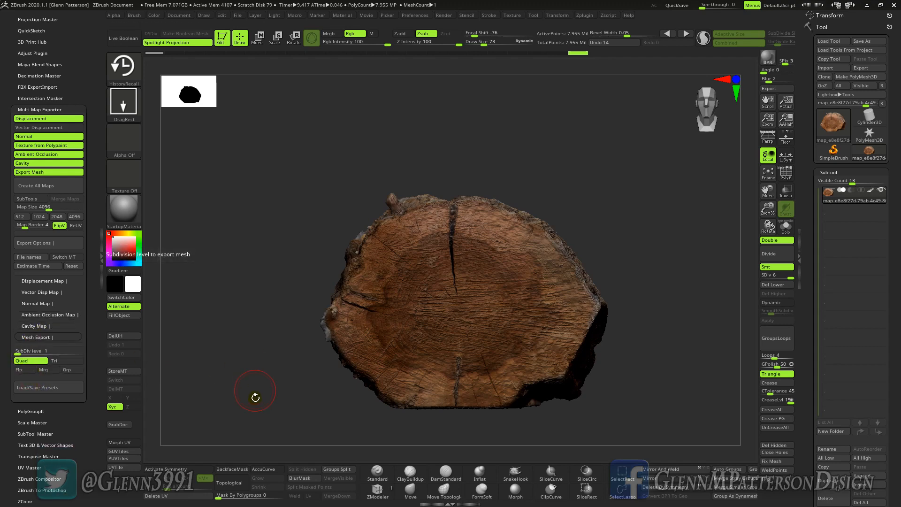
# Create all maps and save them as TIF in a new folder named Demo inside DEMO_Display.Land.
pyautogui.click(34, 186)
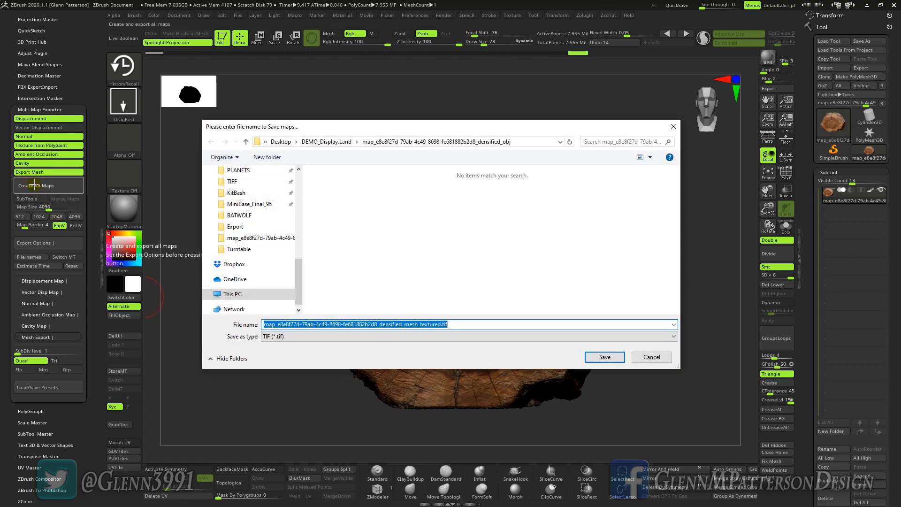
pyautogui.click(336, 142)
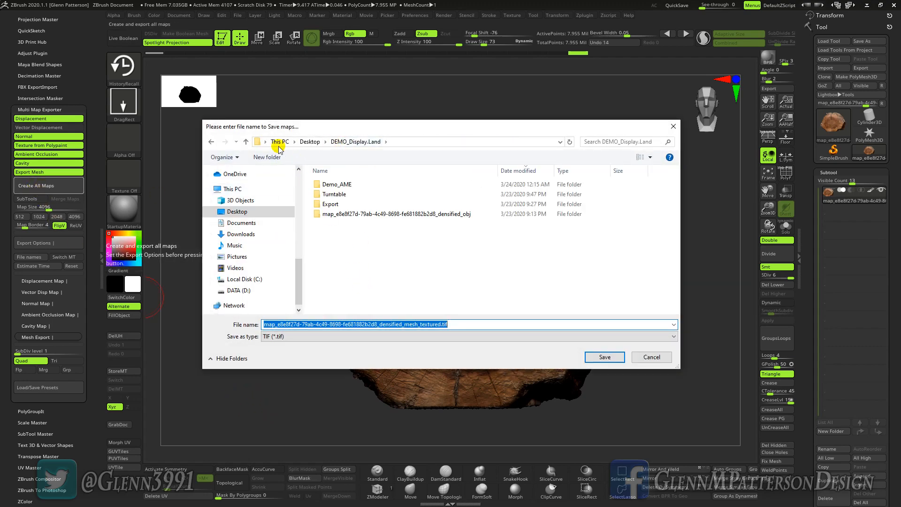
pyautogui.click(267, 156)
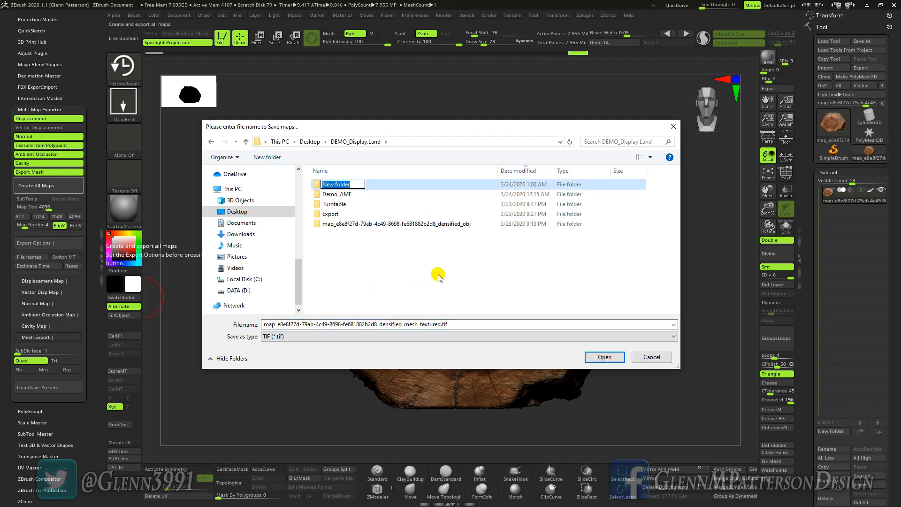
pyautogui.write('Demo')
pyautogui.press('Return')
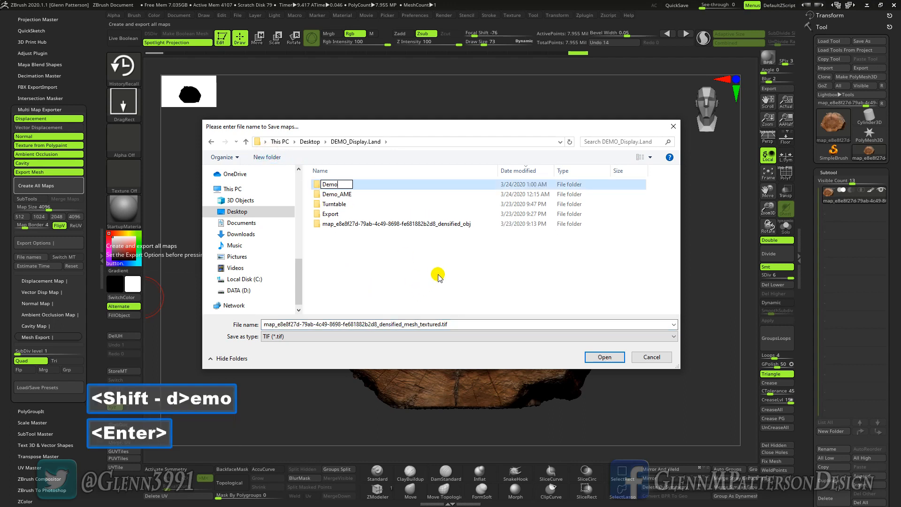
pyautogui.press('Return')
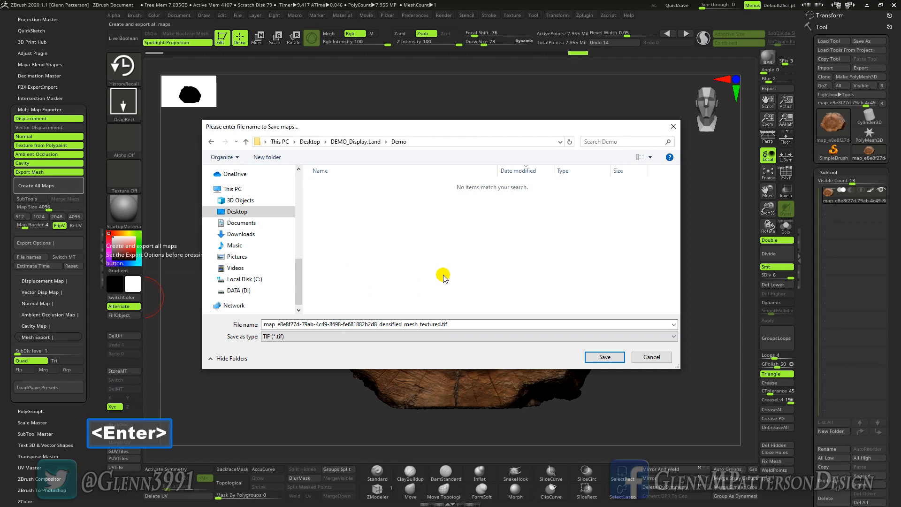
pyautogui.click(603, 357)
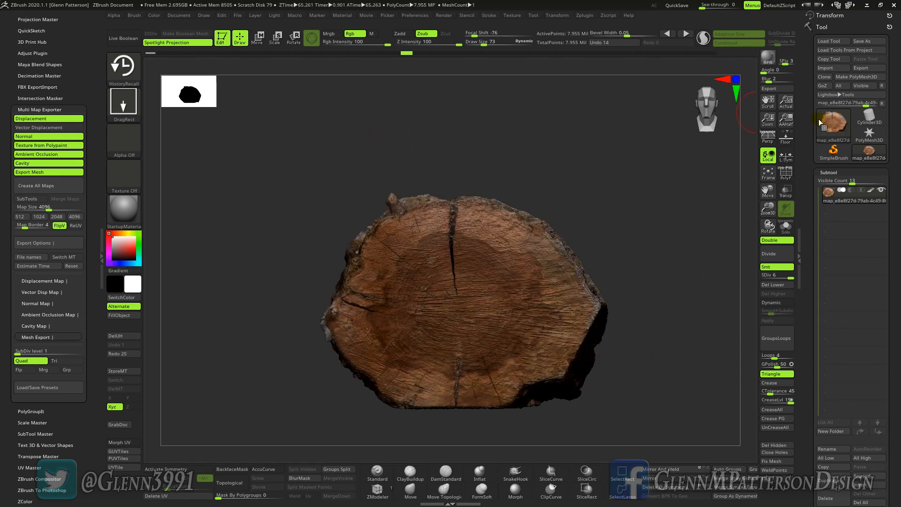
# Switch to the PolyMesh3D star tool and import the exported low-resolution OBJ from the Demo folder.
pyautogui.click(869, 134)
pyautogui.click(822, 68)
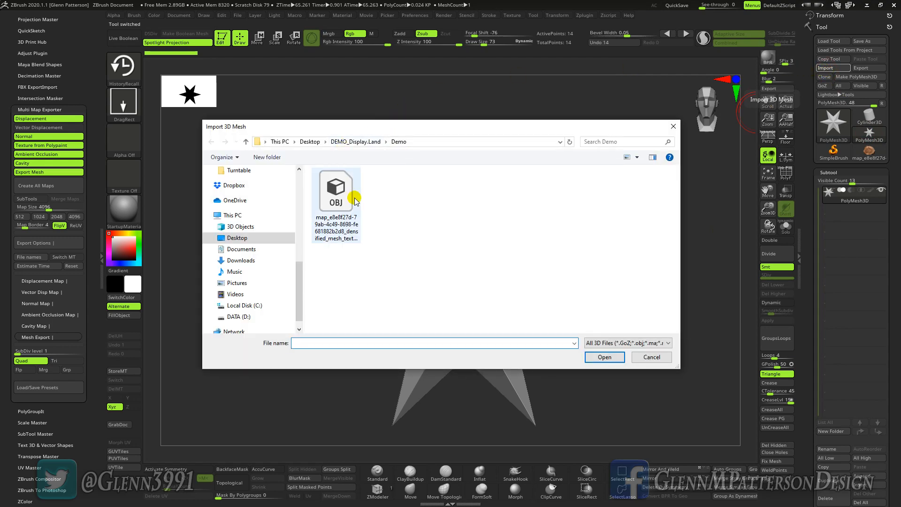
pyautogui.doubleClick(337, 195)
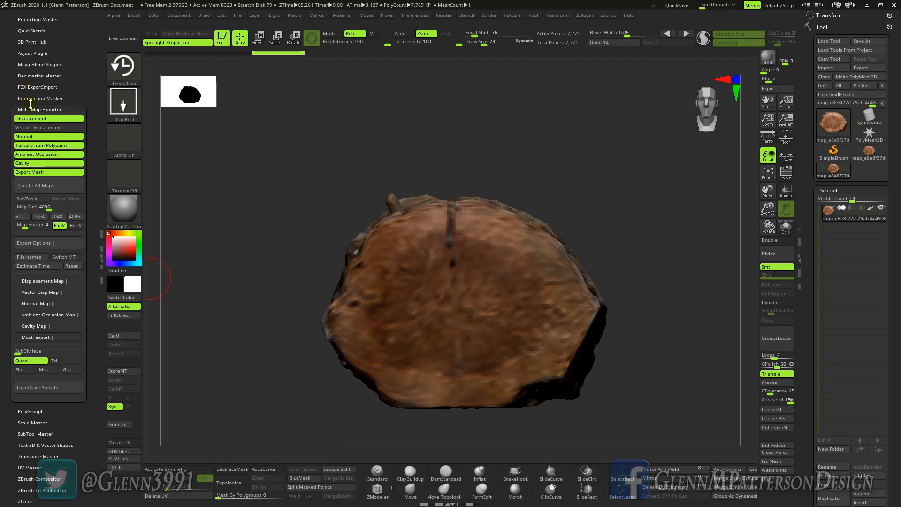
# Export the visible wood slab mesh as a binary FBX 2019 file to the Demo folder, keeping the suggested file name.
pyautogui.click(28, 87)
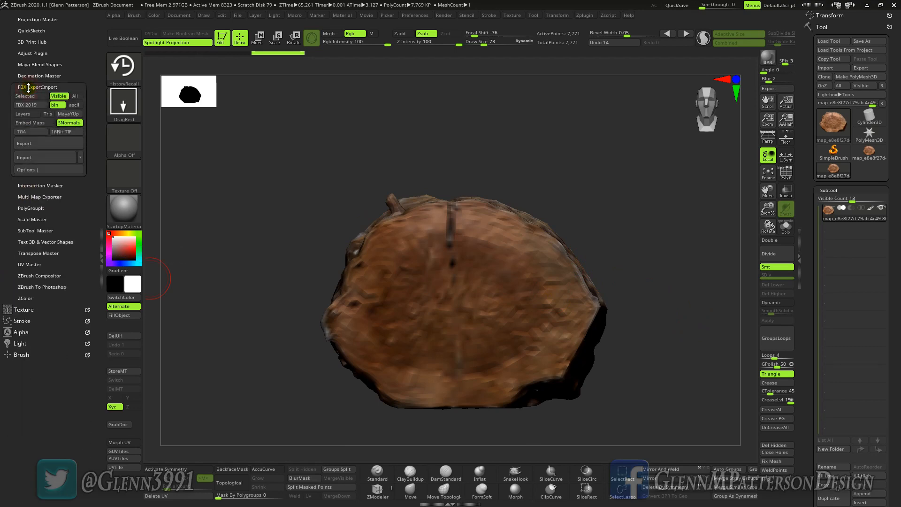
pyautogui.click(33, 141)
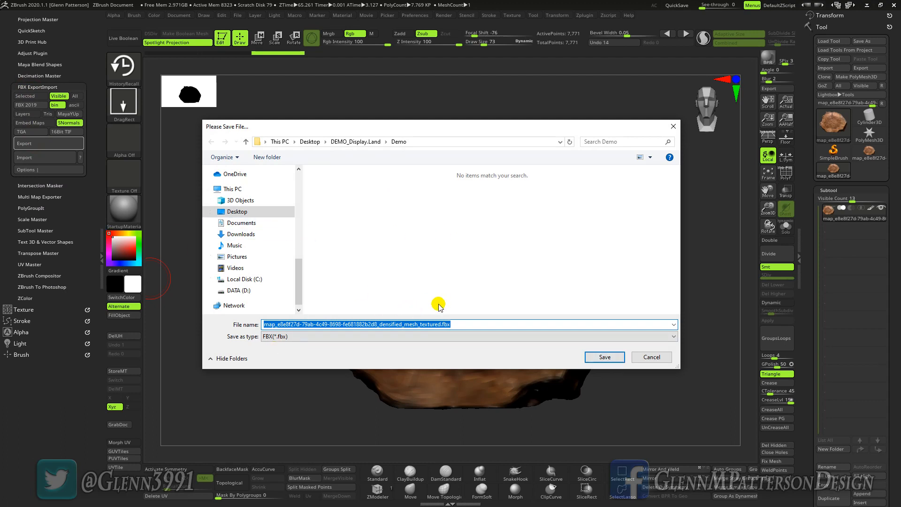
pyautogui.click(588, 355)
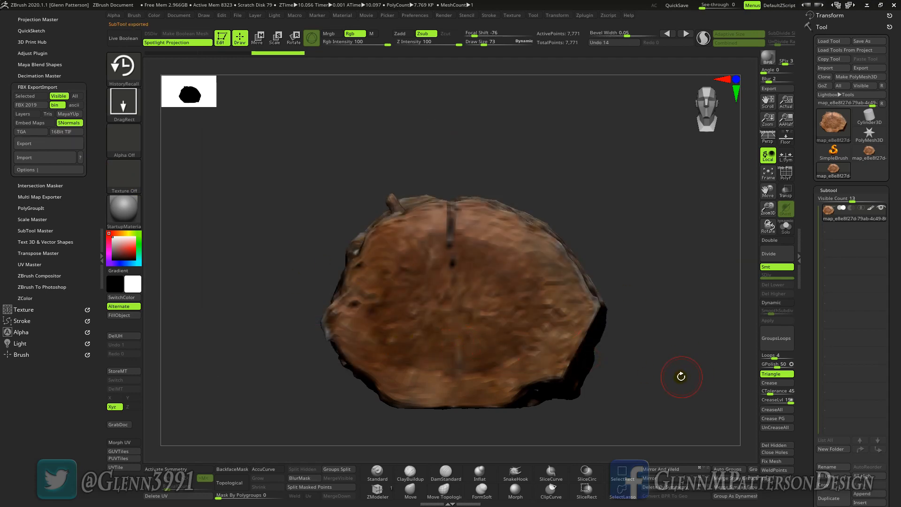
pyautogui.moveTo(660, 406); pyautogui.dragTo(636, 410)
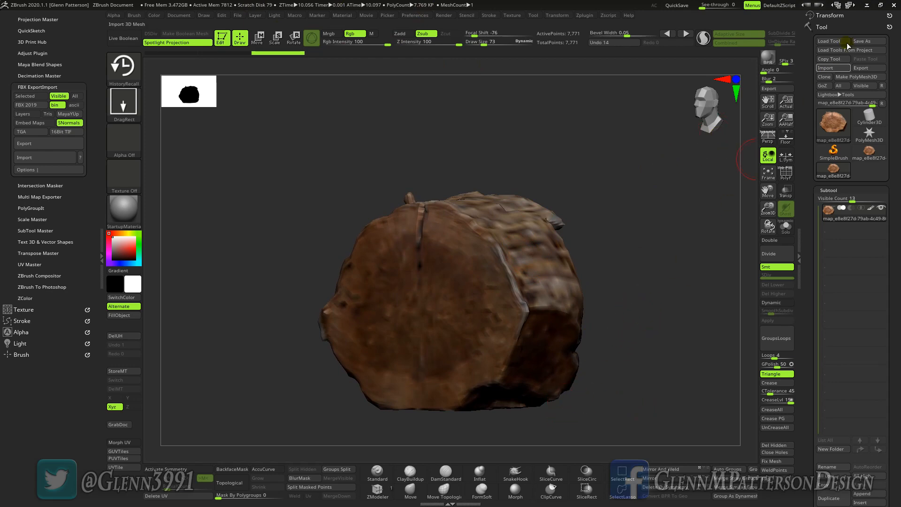
# Switch to Marmoset Toolbag and restore its window so that it sits beside the file browser.
pyautogui.click(867, 5)
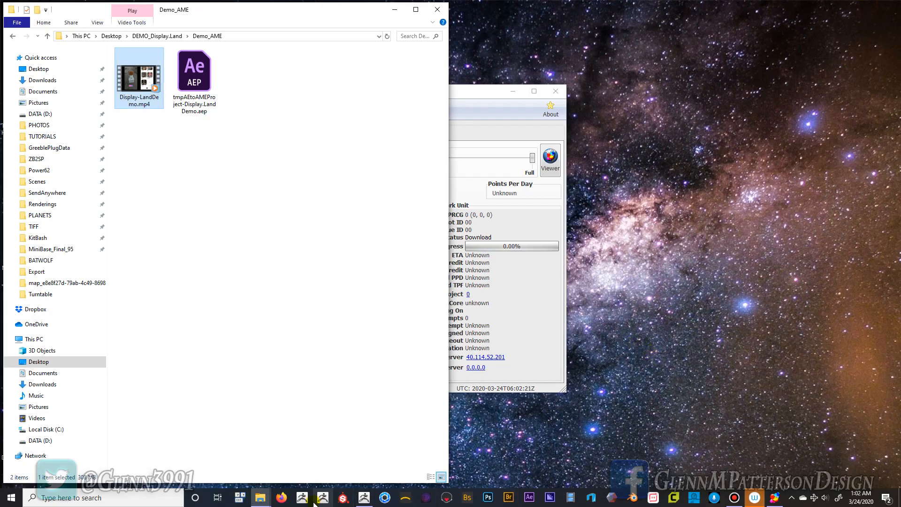
pyautogui.click(447, 501)
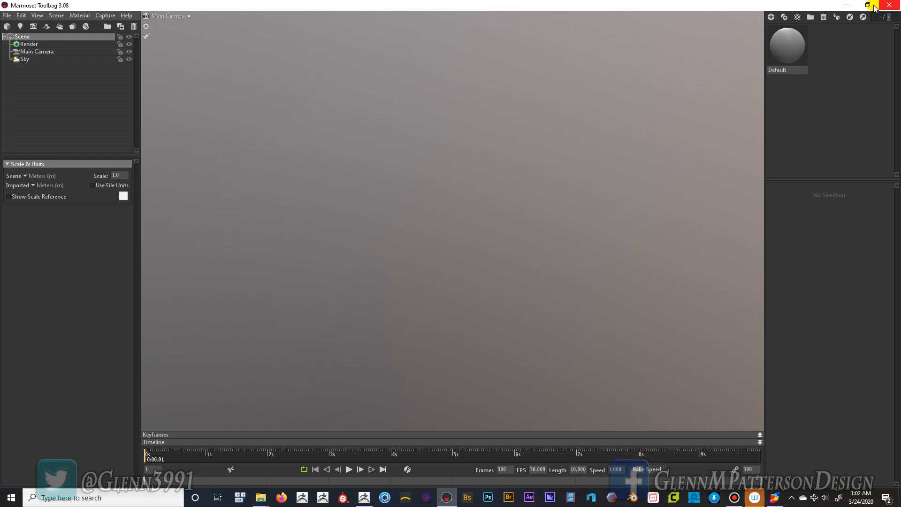
pyautogui.click(870, 6)
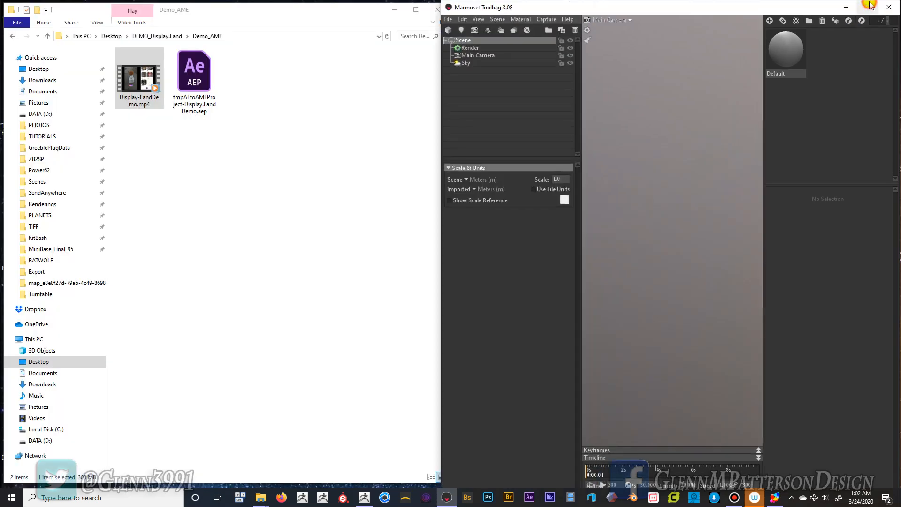
# Browse to the Demo folder inside DEMO_Display.Land to access the exported maps and meshes.
pyautogui.click(232, 218)
pyautogui.click(144, 36)
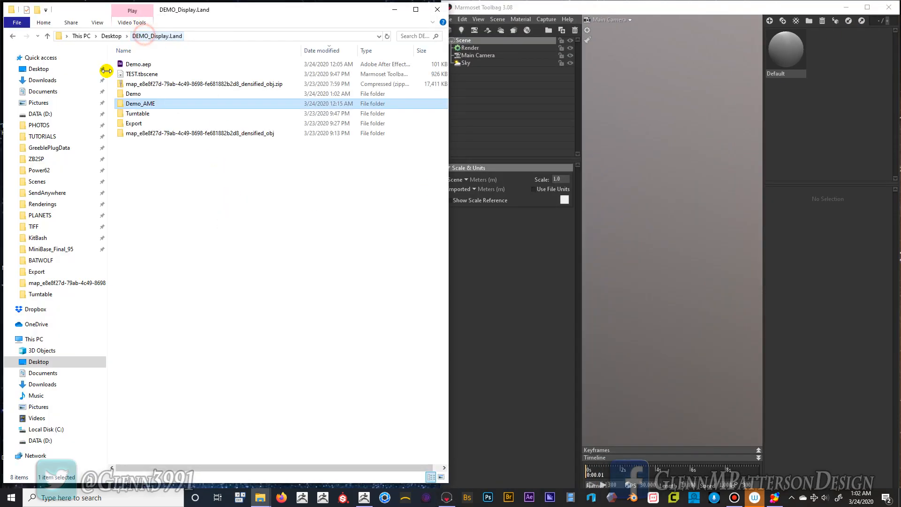
pyautogui.click(121, 95)
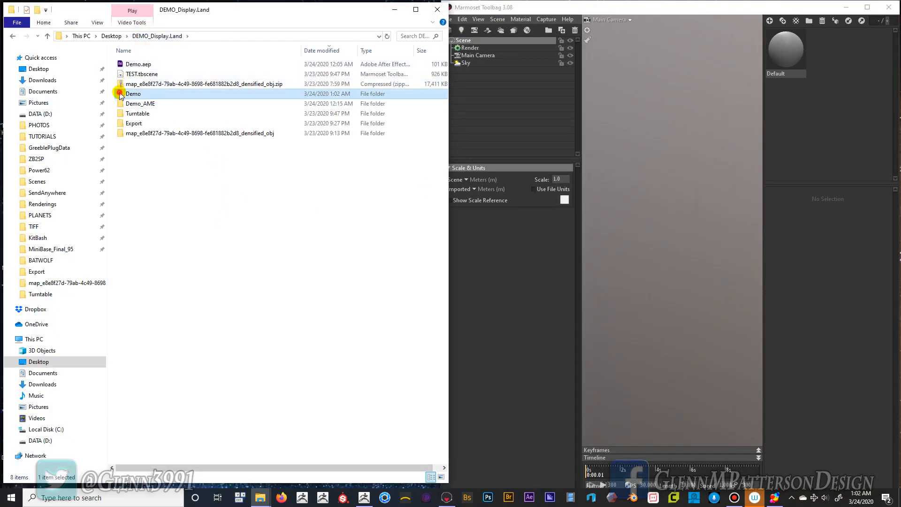
pyautogui.doubleClick(121, 94)
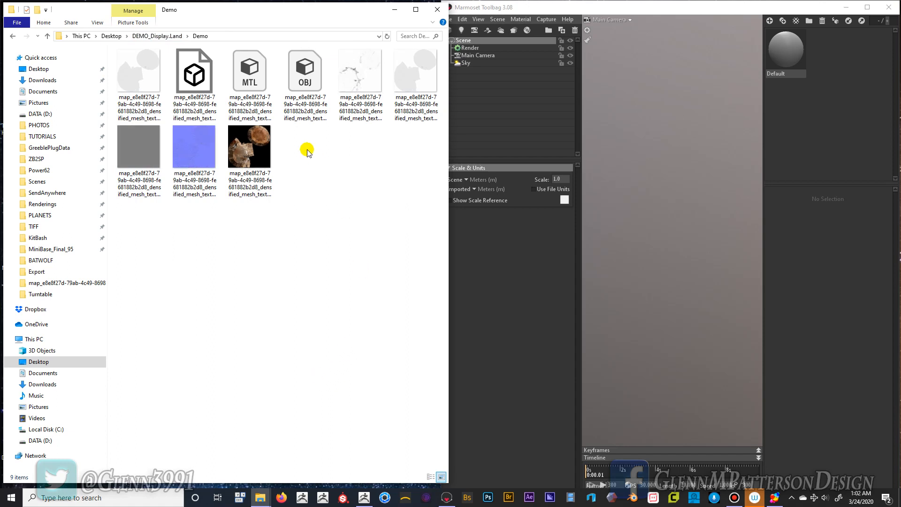
# Import the exported FBX from the Demo folder into the scene and assign the Default material to the slab.
pyautogui.click(195, 84)
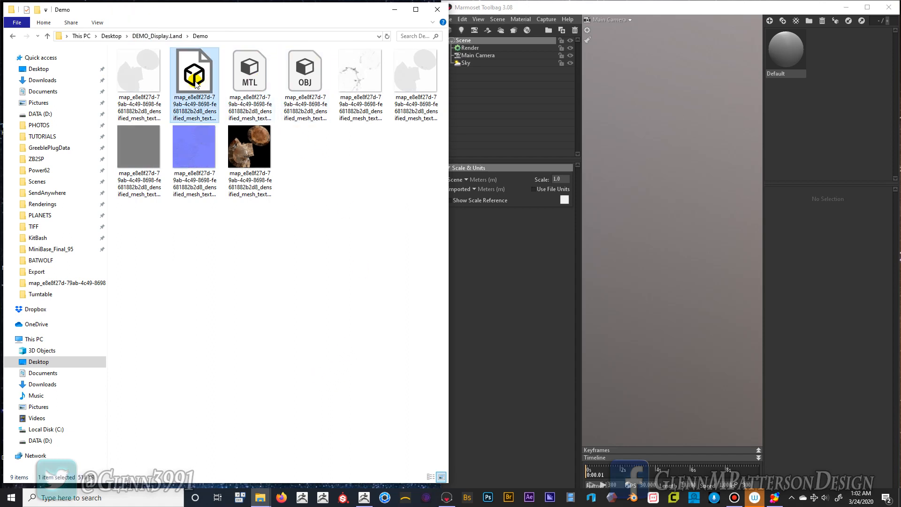
pyautogui.click(190, 78)
pyautogui.moveTo(203, 88); pyautogui.dragTo(674, 202)
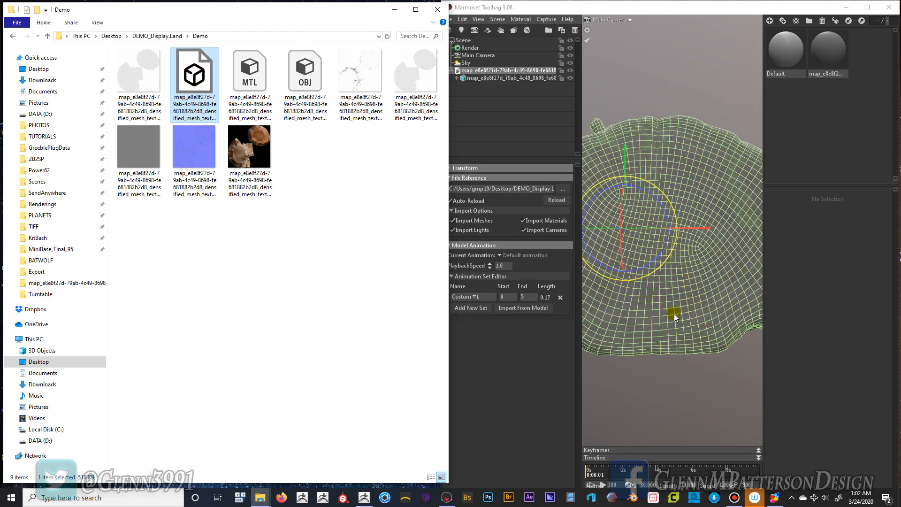
pyautogui.press('alt')
pyautogui.click(698, 410)
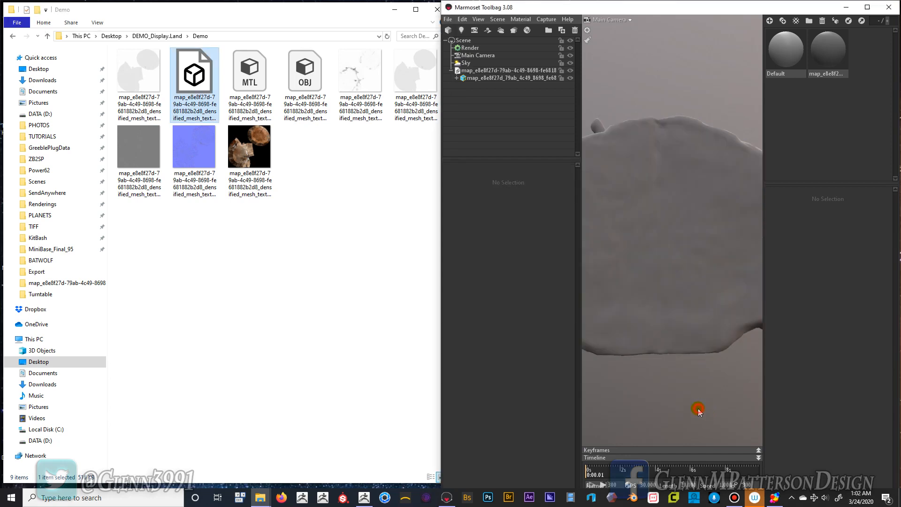
pyautogui.scroll(2, 657, 285)
pyautogui.scroll(-7, 658, 285)
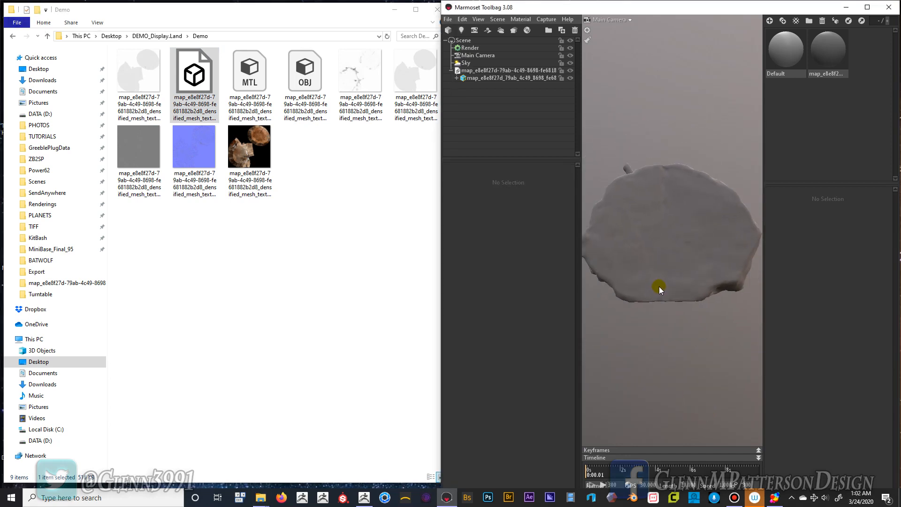
pyautogui.keyDown('alt'); pyautogui.moveTo(699, 351); pyautogui.dragTo(638, 382); pyautogui.keyUp('alt')
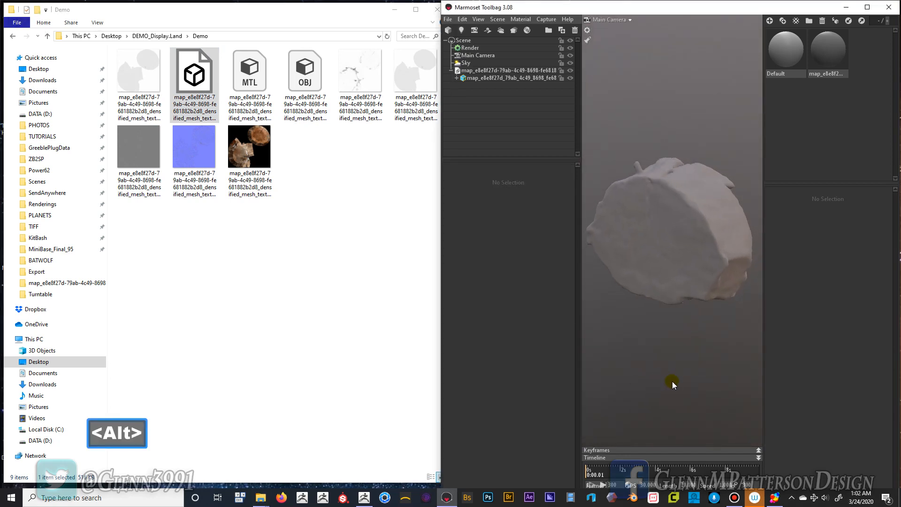
pyautogui.moveTo(779, 49); pyautogui.dragTo(674, 233)
# Change the scene's sky lighting to the Garage preset.
pyautogui.click(466, 63)
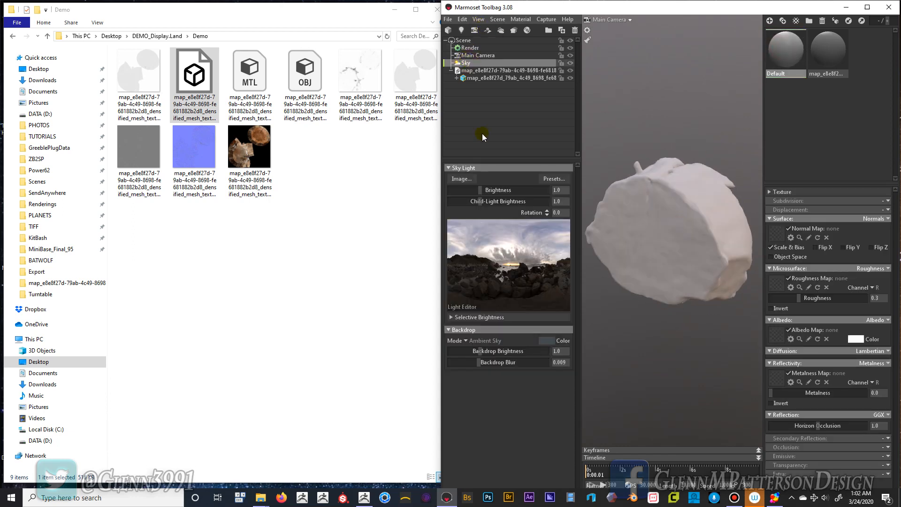
pyautogui.click(548, 179)
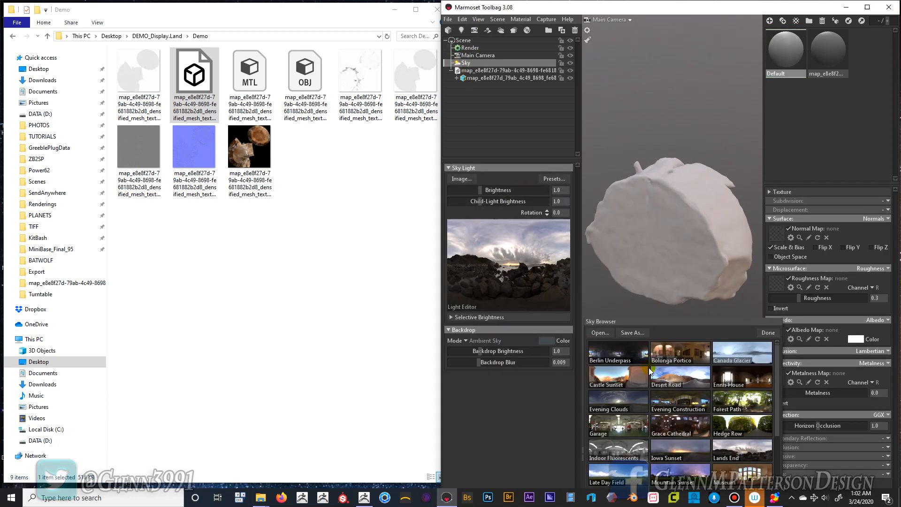
pyautogui.click(622, 432)
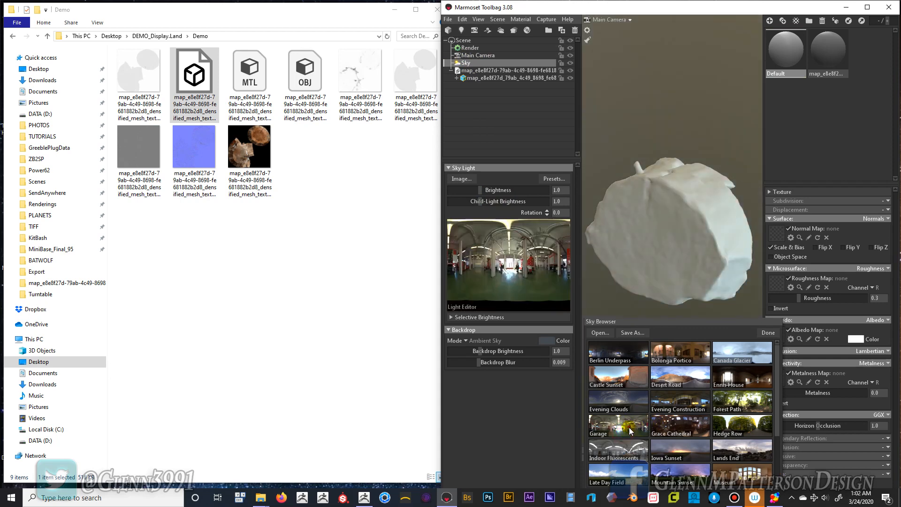
pyautogui.click(770, 332)
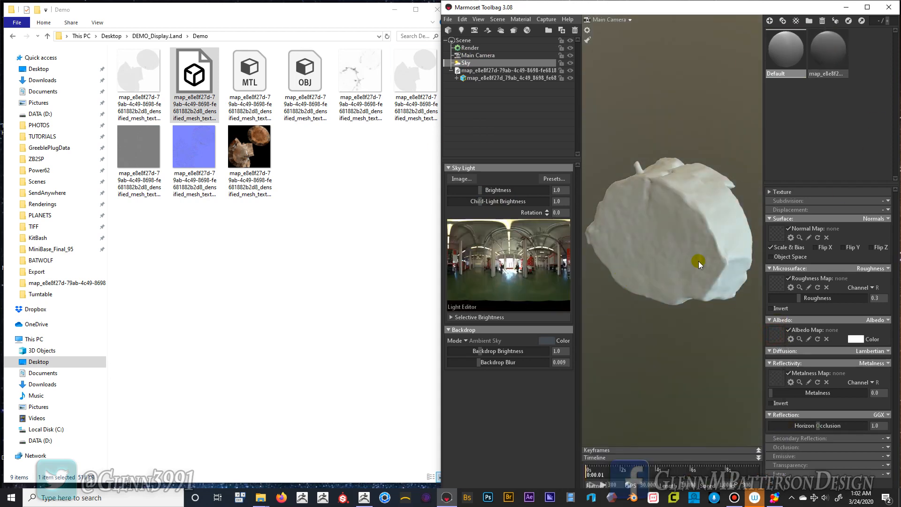
# Load the exported normal map into the Default material and inspect the surface detail on the slab.
pyautogui.click(352, 70)
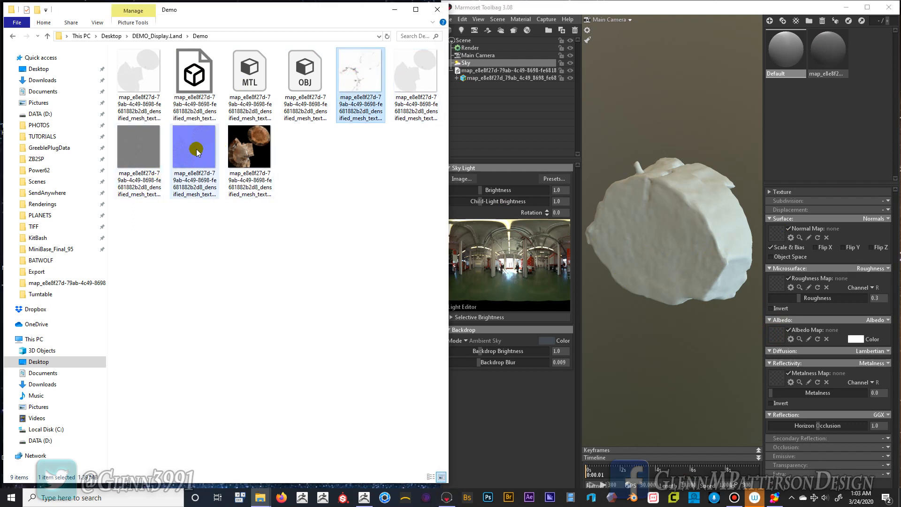
pyautogui.moveTo(197, 150); pyautogui.dragTo(779, 240)
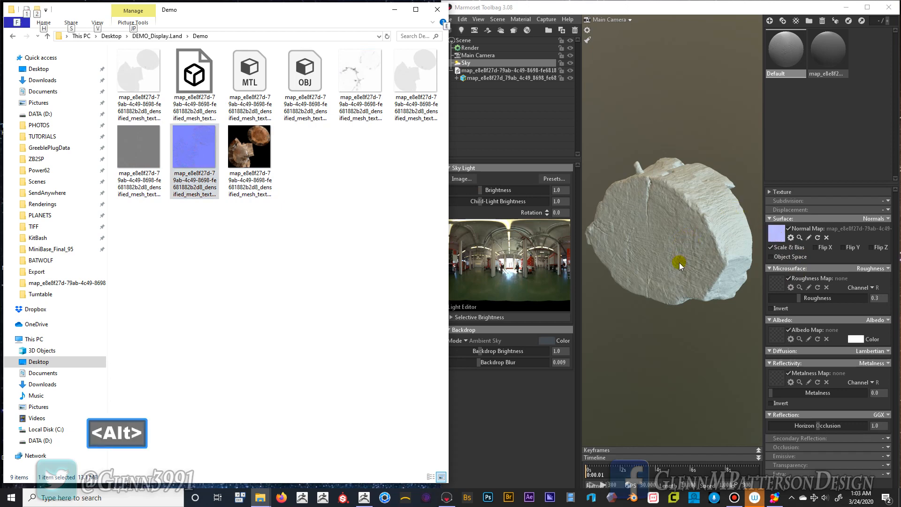
pyautogui.keyDown('alt'); pyautogui.moveTo(680, 263); pyautogui.dragTo(669, 233); pyautogui.keyUp('alt')
pyautogui.scroll(5, 670, 234)
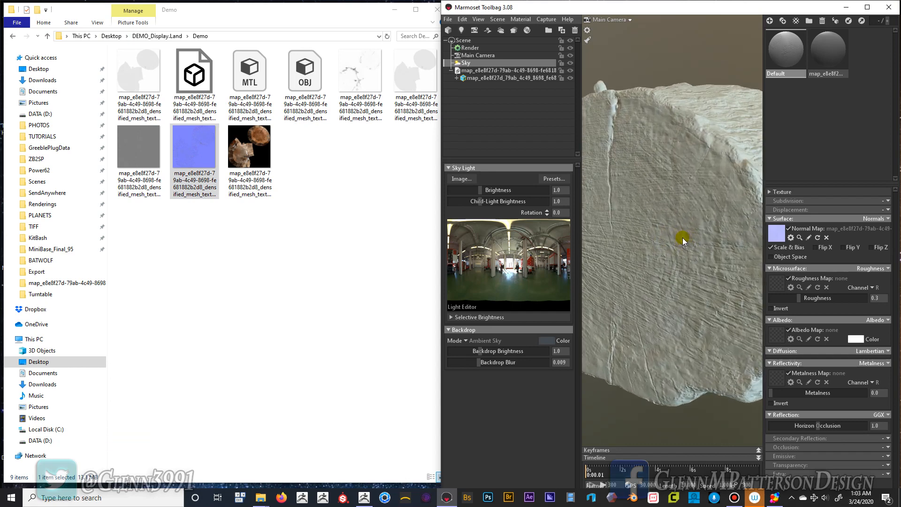
pyautogui.scroll(-3, 683, 238)
pyautogui.keyDown('alt'); pyautogui.moveTo(696, 275); pyautogui.dragTo(715, 301); pyautogui.keyUp('alt')
pyautogui.scroll(-5, 704, 290)
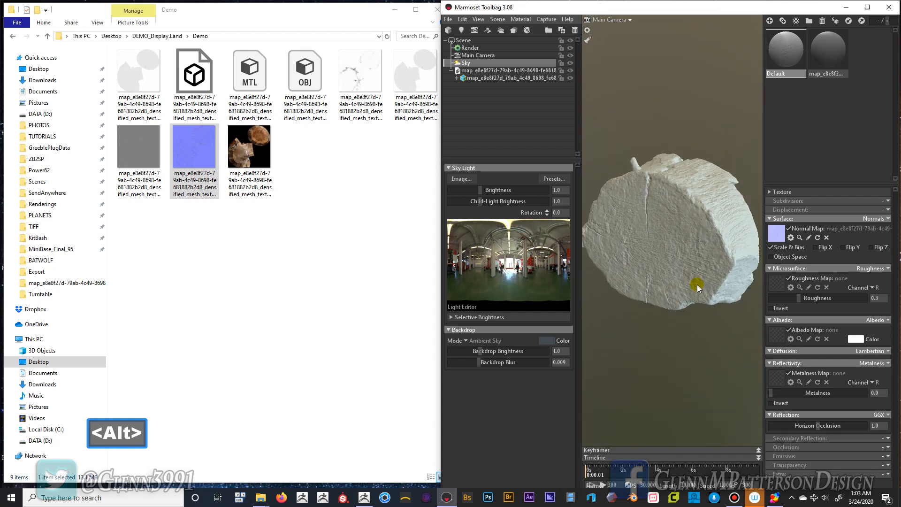
# Load the color texture as the Default material's albedo map, enable Occlusion, and load the ambient occlusion texture as its occlusion map.
pyautogui.moveTo(256, 160); pyautogui.dragTo(777, 339)
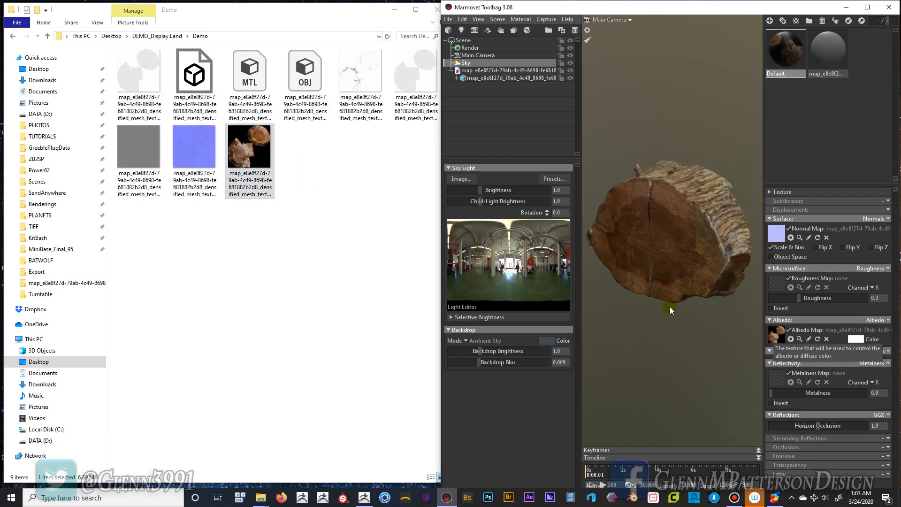
pyautogui.click(888, 450)
pyautogui.click(861, 469)
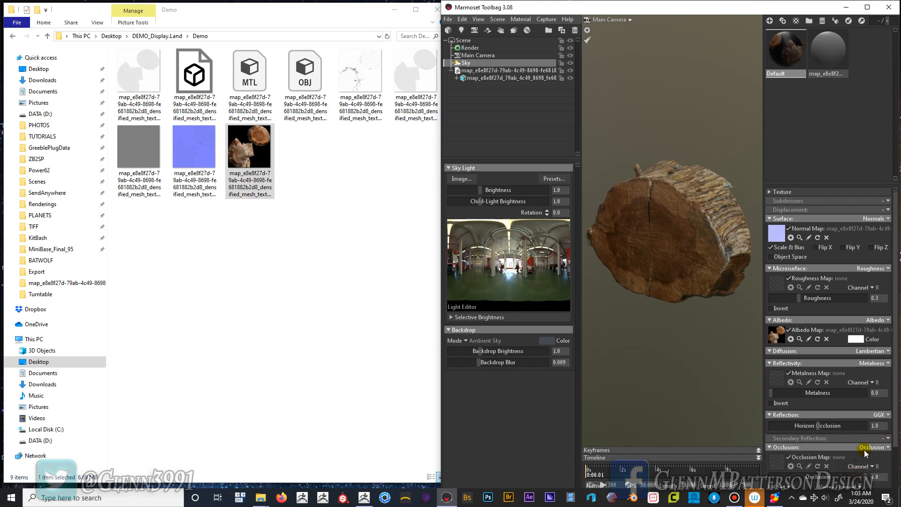
pyautogui.scroll(-2, 866, 453)
pyautogui.click(353, 75)
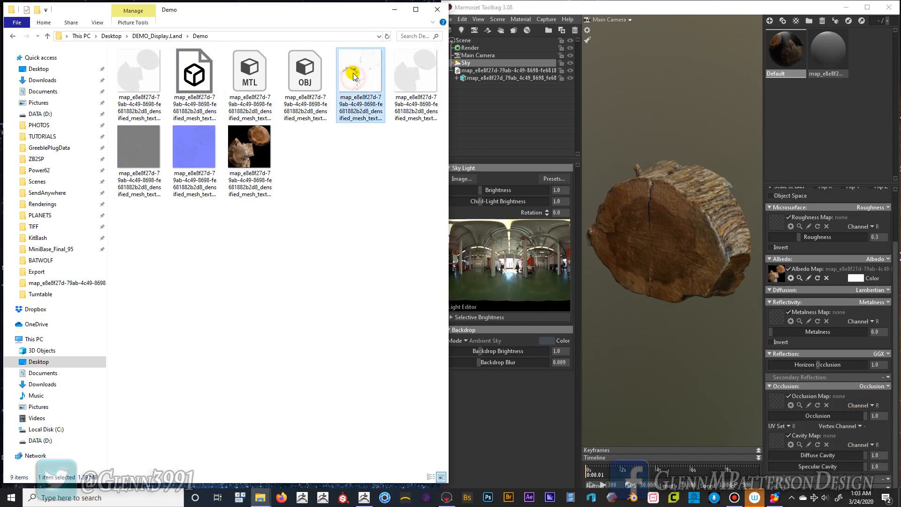
pyautogui.moveTo(353, 75); pyautogui.dragTo(777, 401)
# Maximize the Marmoset Toolbag window and set the Default material's roughness to 1.0.
pyautogui.click(869, 8)
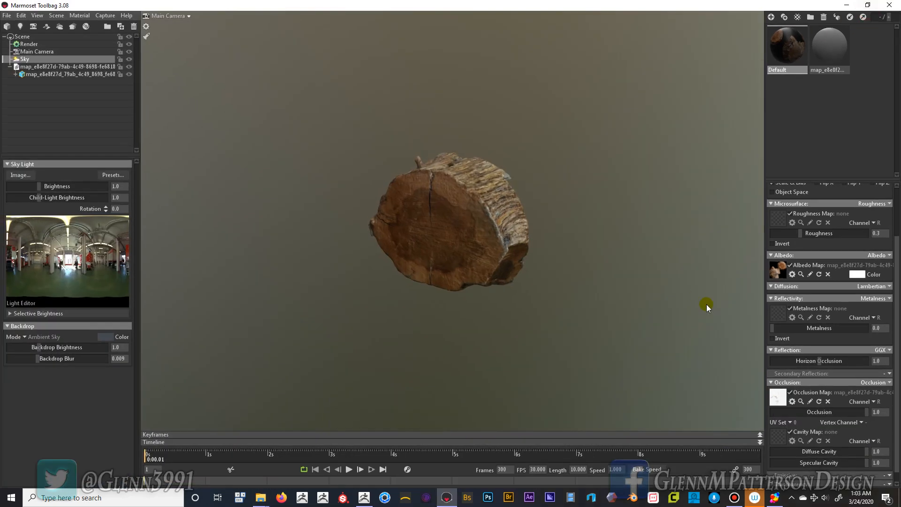
pyautogui.scroll(4, 515, 233)
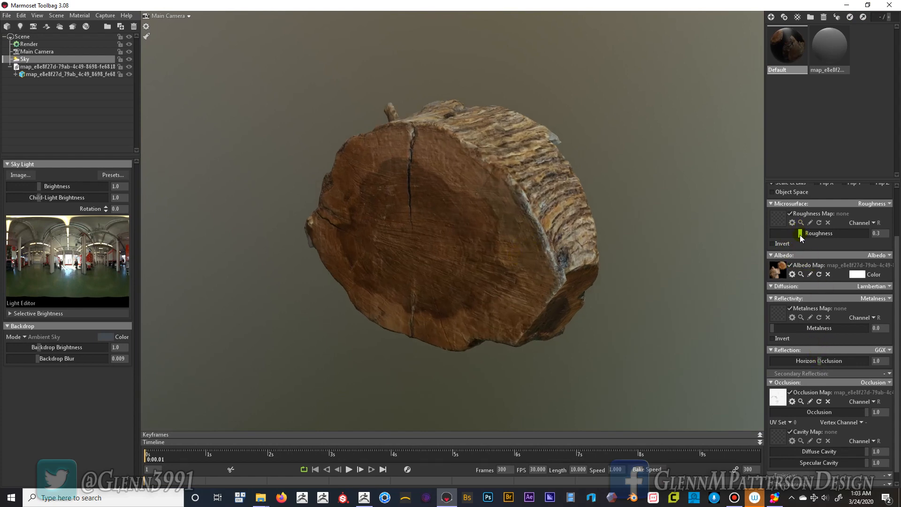
pyautogui.moveTo(801, 233); pyautogui.dragTo(877, 236)
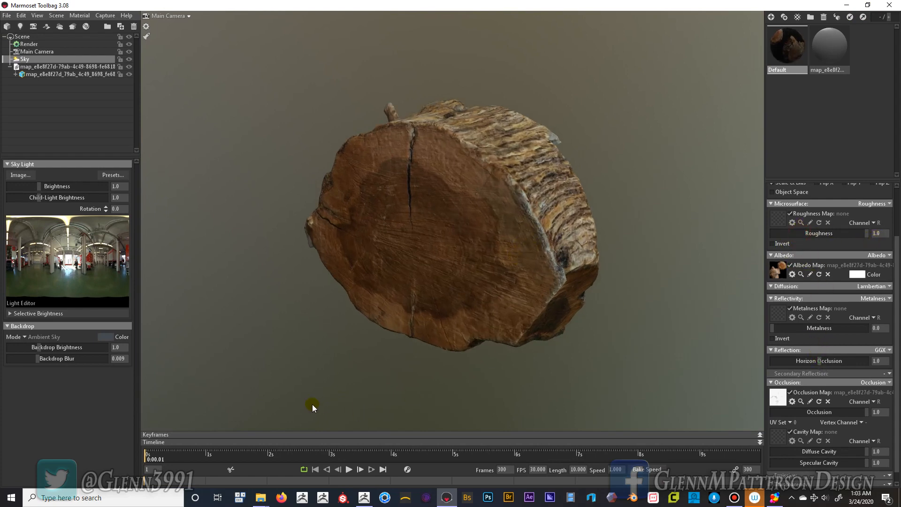
# Add a child light at the bright ceiling area of the sky image and move it beside the slab's lower right edge.
pyautogui.keyDown('alt'); pyautogui.moveTo(312, 394); pyautogui.dragTo(382, 380); pyautogui.keyUp('alt')
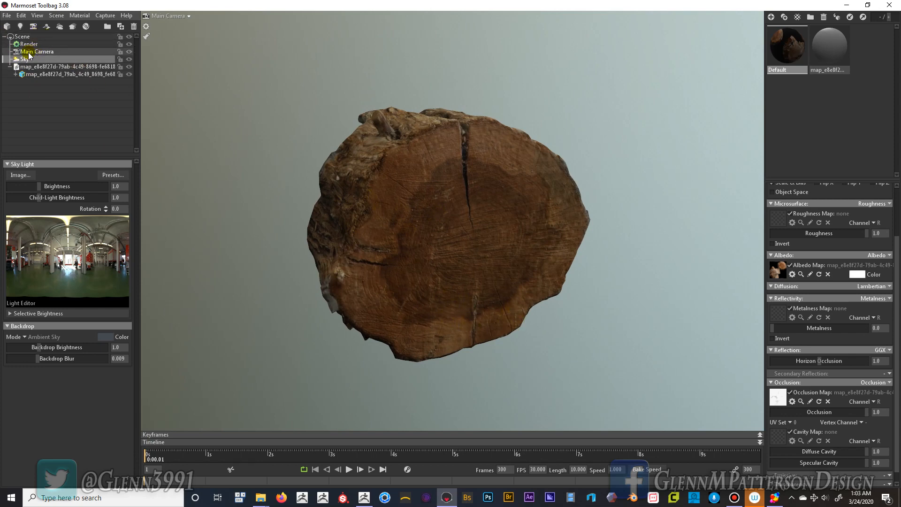
pyautogui.click(68, 220)
pyautogui.moveTo(68, 219)
pyautogui.mouseDown()
pyautogui.moveTo(123, 214)
pyautogui.moveTo(63, 216)
pyautogui.mouseUp()
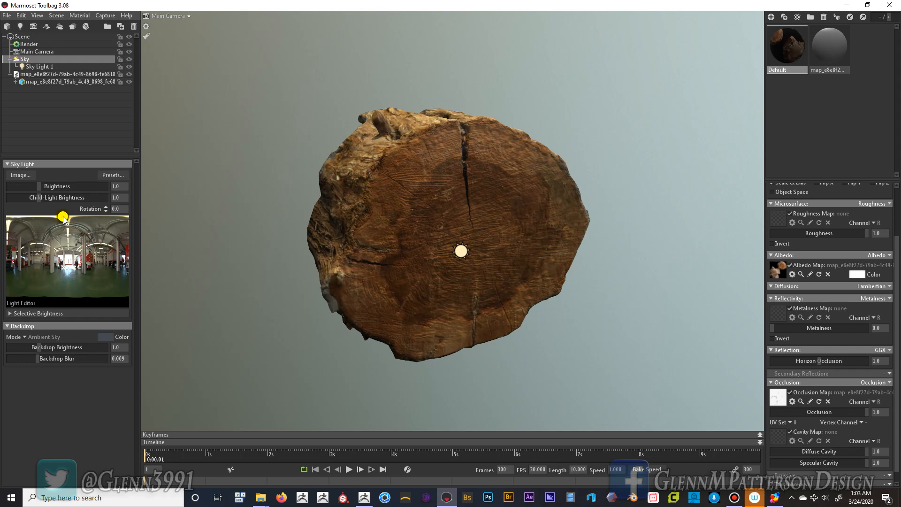
pyautogui.click(40, 66)
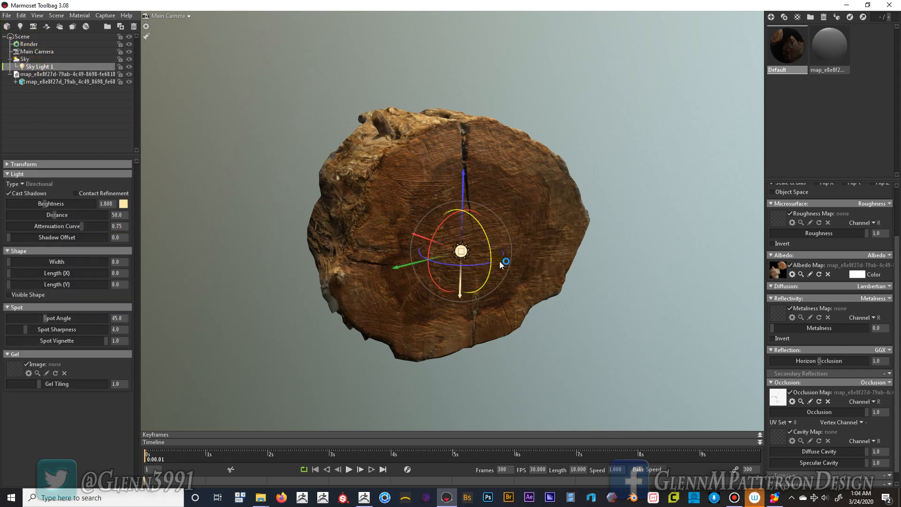
pyautogui.moveTo(418, 237); pyautogui.dragTo(590, 215)
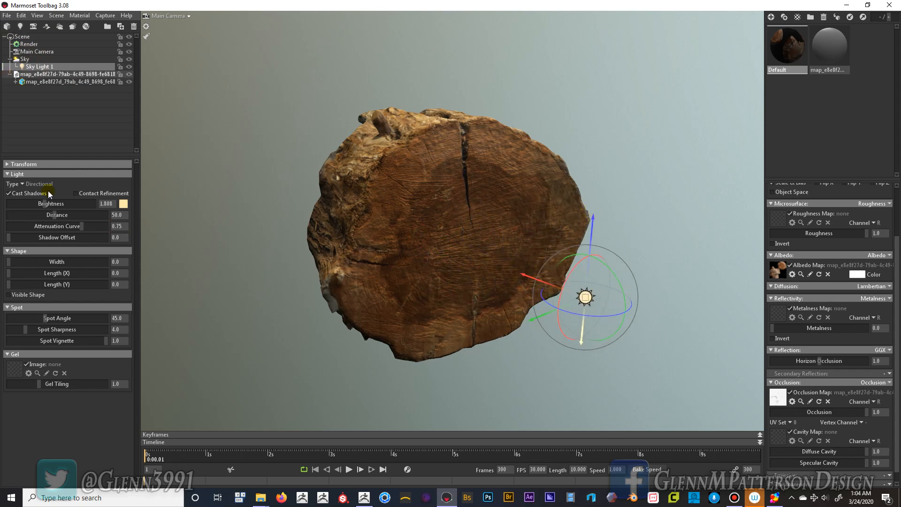
# Change the sky's child light to the Spot type and rotate it to shine across the slab's cut face.
pyautogui.click(26, 186)
pyautogui.click(36, 194)
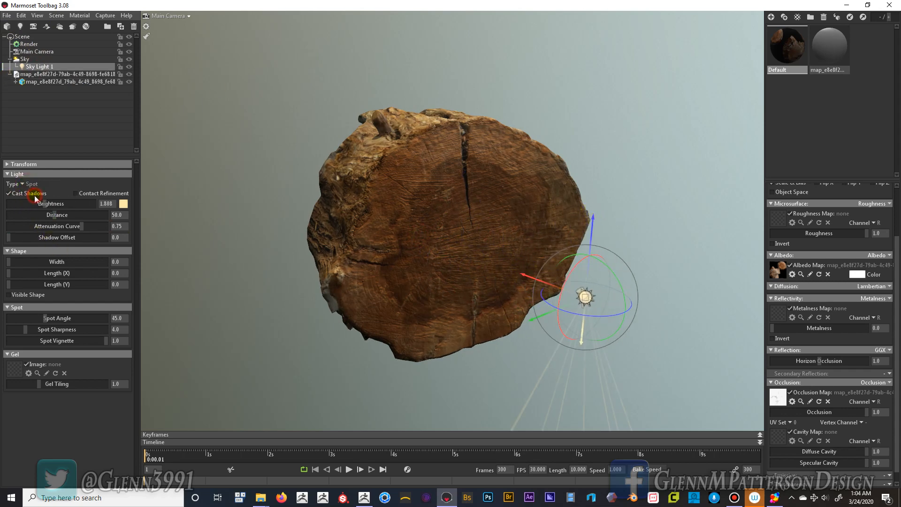
pyautogui.moveTo(615, 280); pyautogui.dragTo(594, 341)
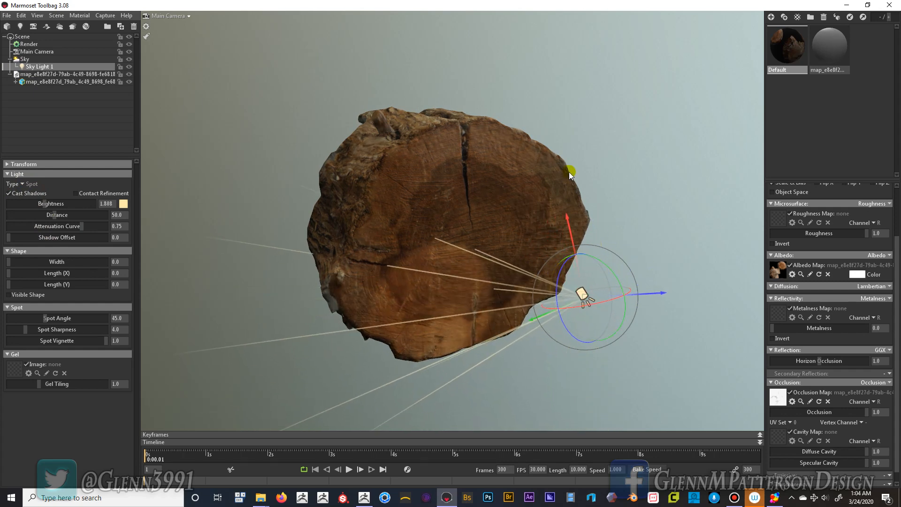
# Move the spot light beyond the slab's upper right edge, aim it at the cut face, and set spot angle 70.96, brightness 15.29 and width 4.417.
pyautogui.moveTo(584, 295); pyautogui.dragTo(694, 94)
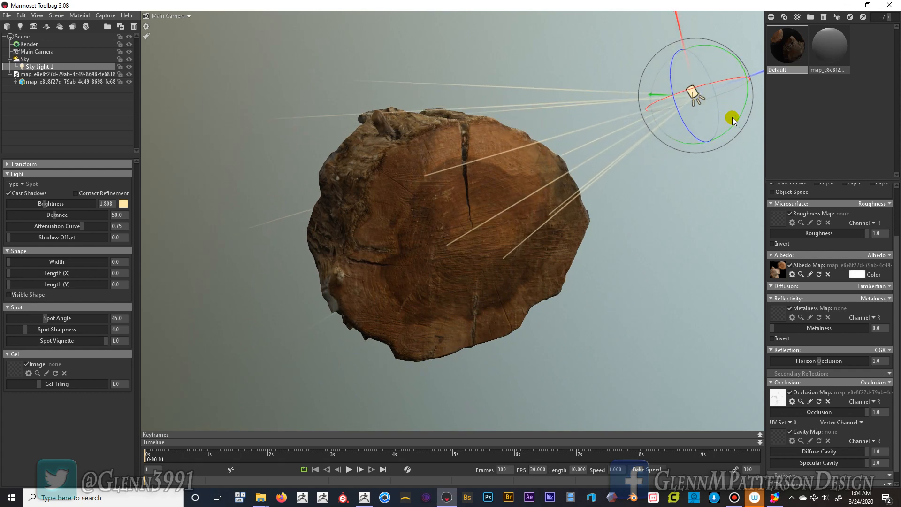
pyautogui.moveTo(736, 120); pyautogui.dragTo(738, 140)
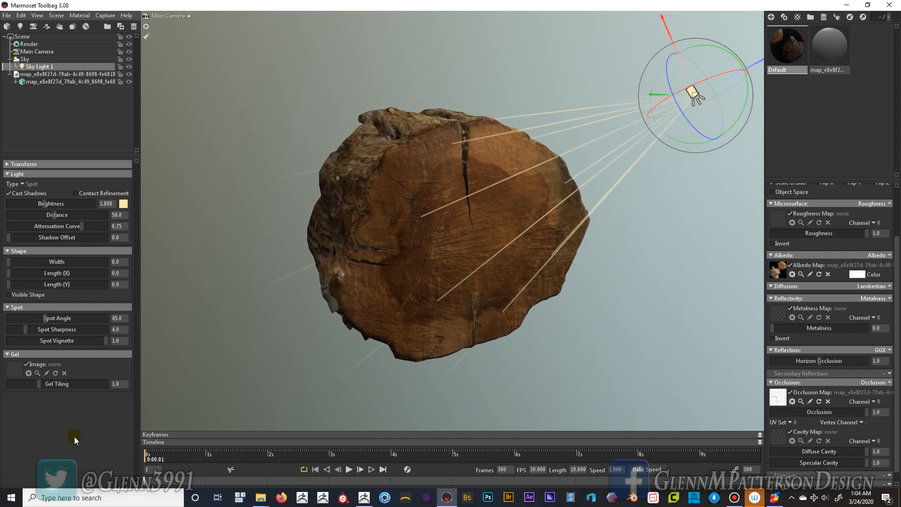
pyautogui.moveTo(45, 323); pyautogui.dragTo(66, 323)
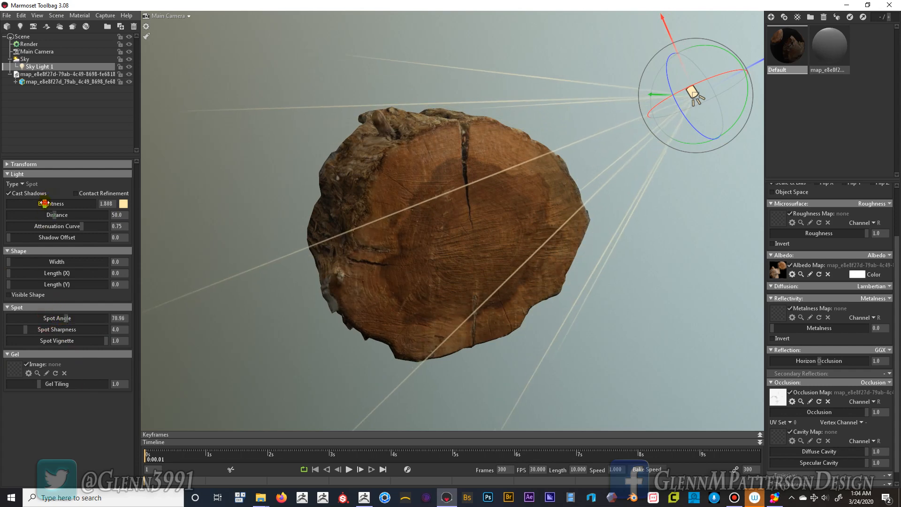
pyautogui.moveTo(44, 203); pyautogui.dragTo(65, 204)
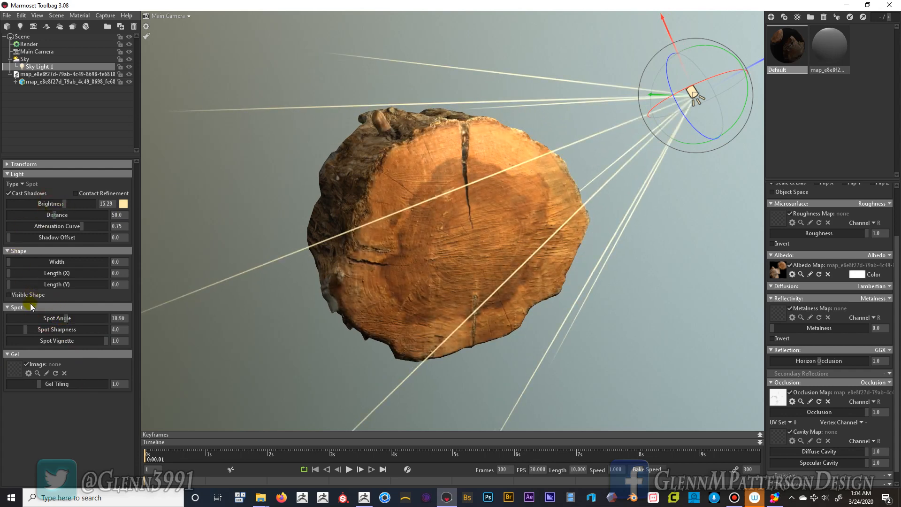
pyautogui.moveTo(9, 261); pyautogui.dragTo(28, 259)
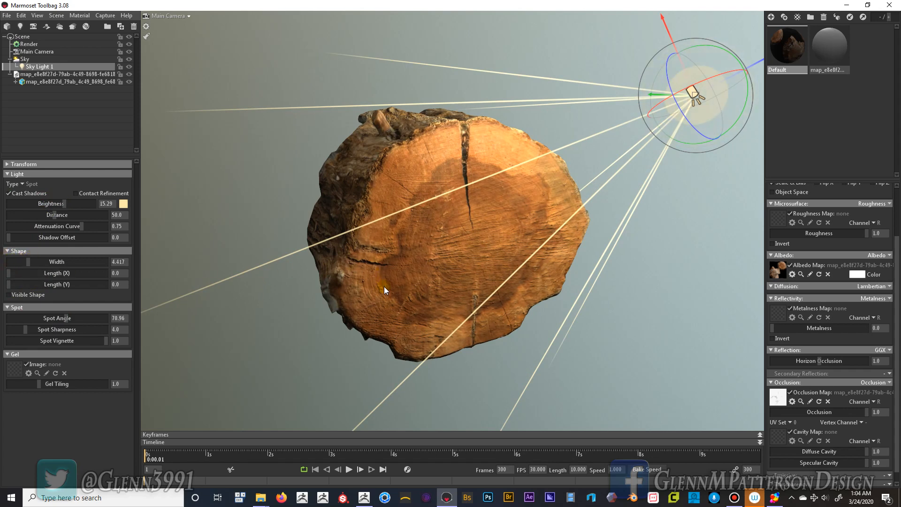
# In the render settings, enable local reflections, set voxel resolution to High, and enable ambient occlusion with a strength of 16.0.
pyautogui.click(39, 44)
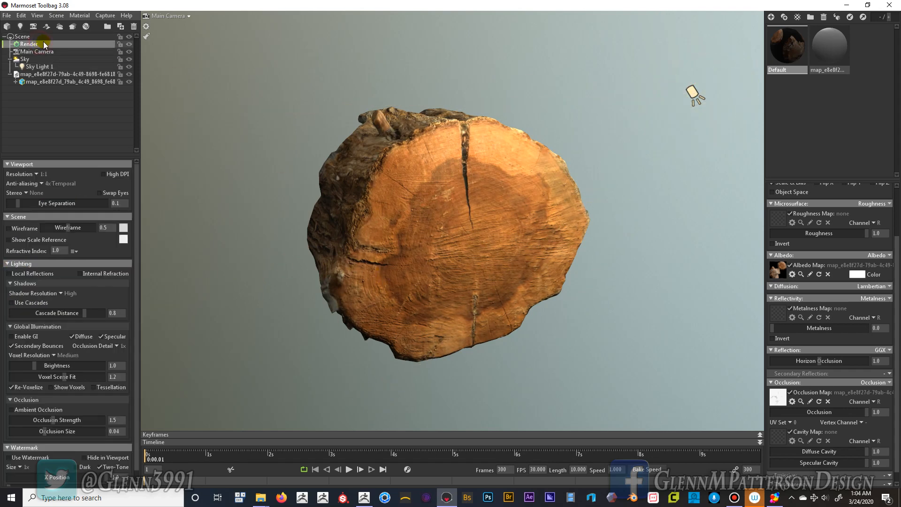
pyautogui.click(8, 273)
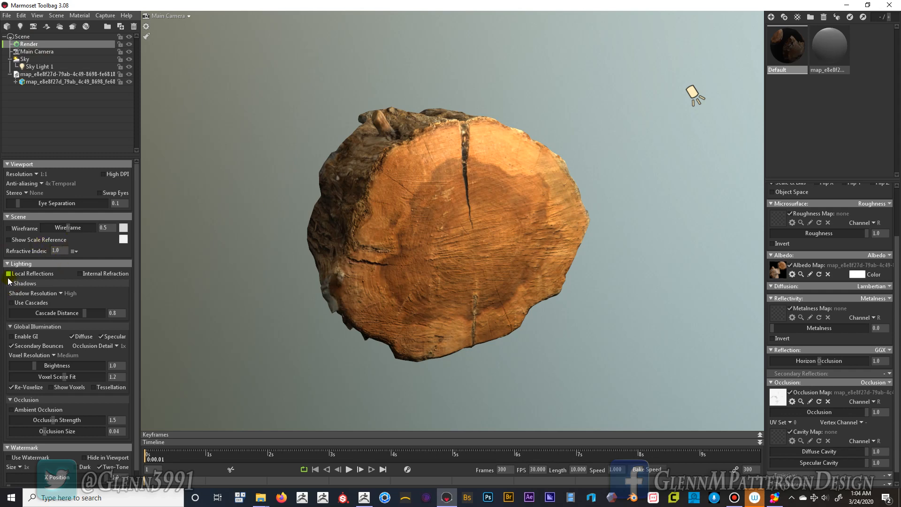
pyautogui.click(54, 355)
pyautogui.click(61, 370)
pyautogui.click(12, 410)
pyautogui.moveTo(52, 420); pyautogui.dragTo(141, 431)
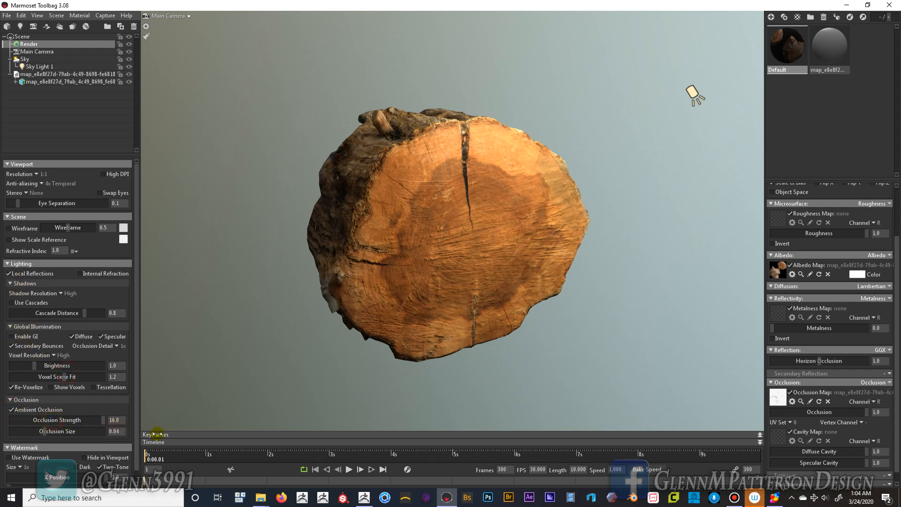
# Enable global illumination with 4x occlusion detail and tessellation, and set its brightness to 2.599 and voxel scene fit to 2.0.
pyautogui.click(117, 349)
pyautogui.click(126, 365)
pyautogui.click(11, 336)
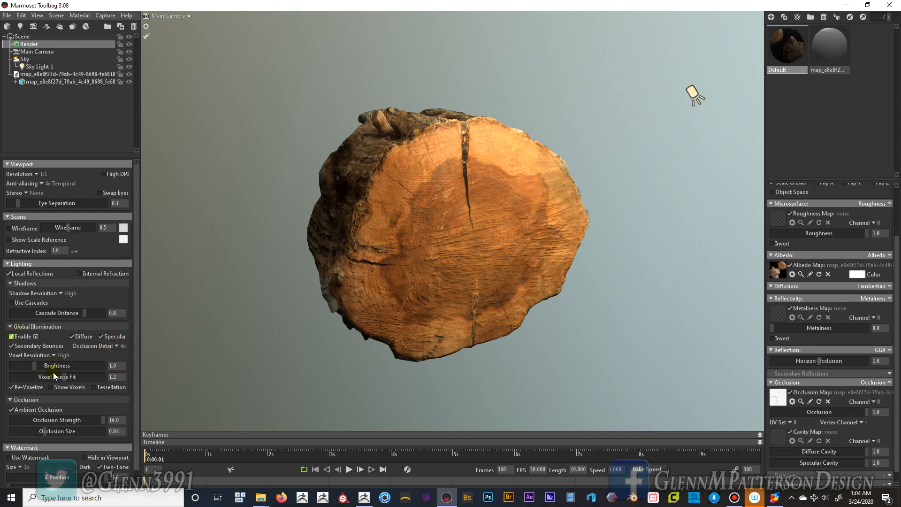
pyautogui.click(50, 387)
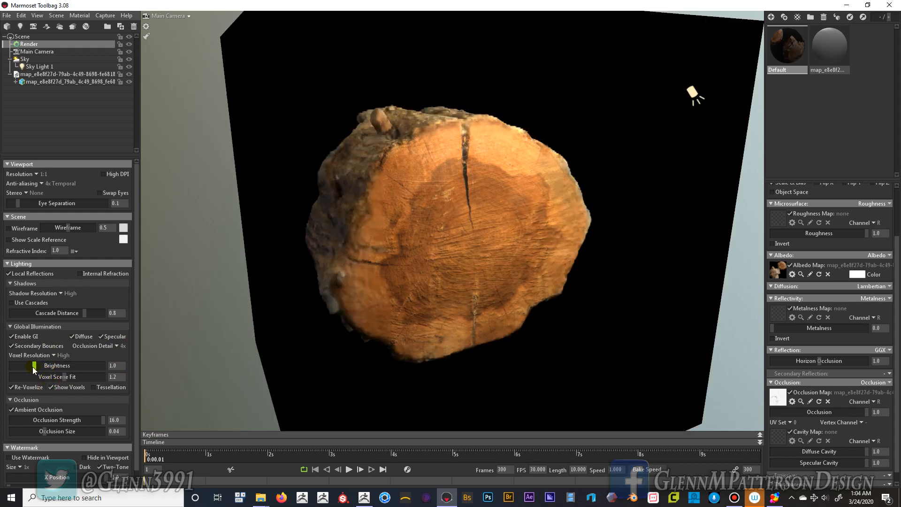
pyautogui.moveTo(32, 368); pyautogui.dragTo(121, 380)
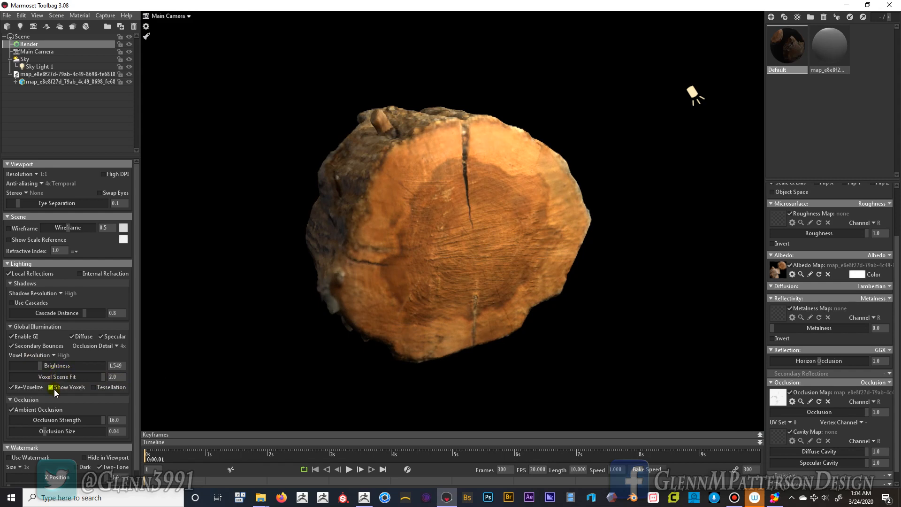
pyautogui.click(94, 386)
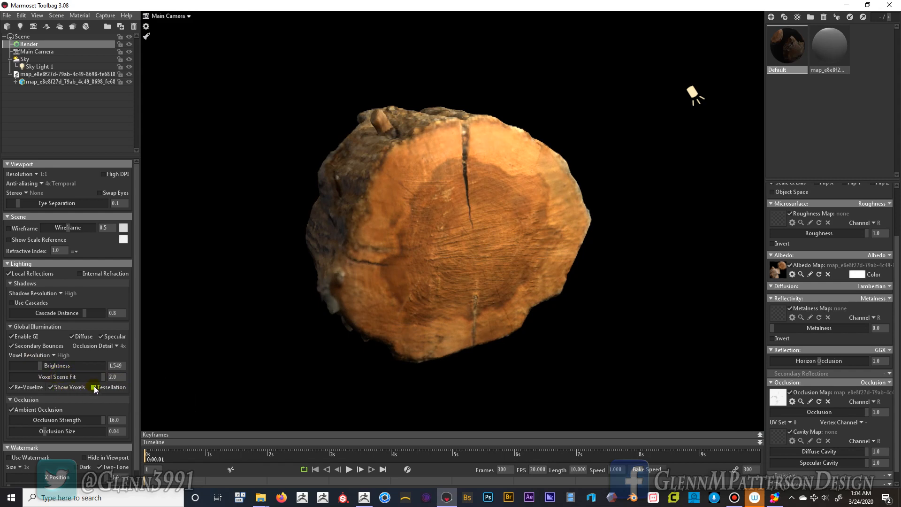
pyautogui.click(52, 388)
pyautogui.moveTo(41, 367)
pyautogui.mouseDown()
pyautogui.moveTo(56, 365)
pyautogui.moveTo(49, 366)
pyautogui.mouseUp()
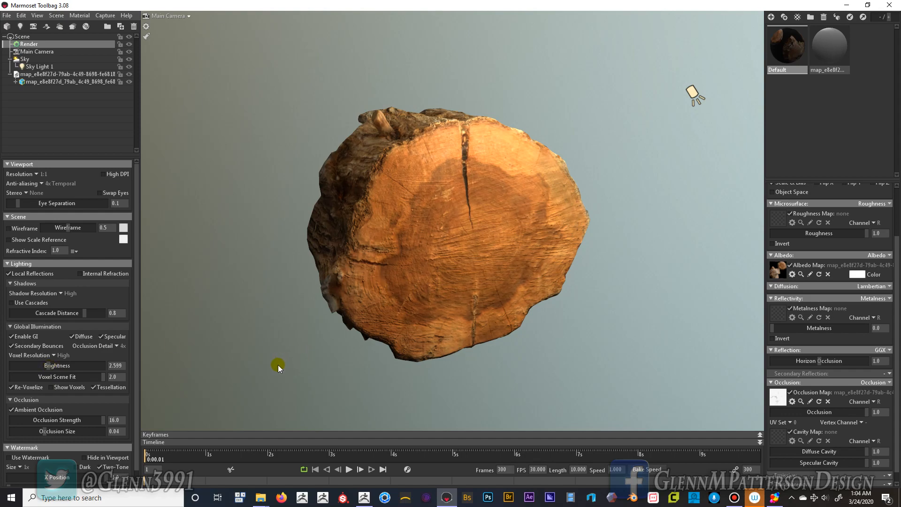
# Examine the lit slab's cut face and bark from near and far, and dismiss the Malwarebytes scan notification.
pyautogui.keyDown('alt'); pyautogui.moveTo(265, 374); pyautogui.dragTo(241, 386); pyautogui.keyUp('alt')
pyautogui.scroll(3, 368, 379)
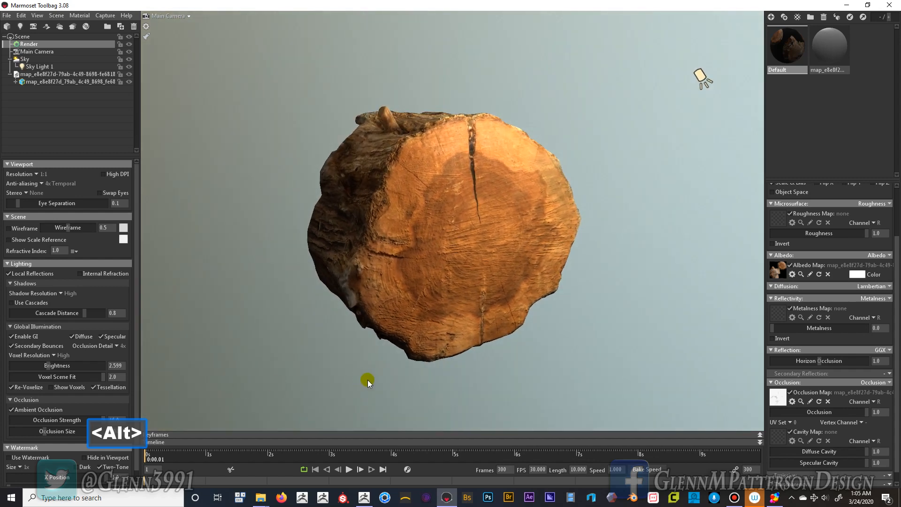
pyautogui.scroll(-5, 367, 379)
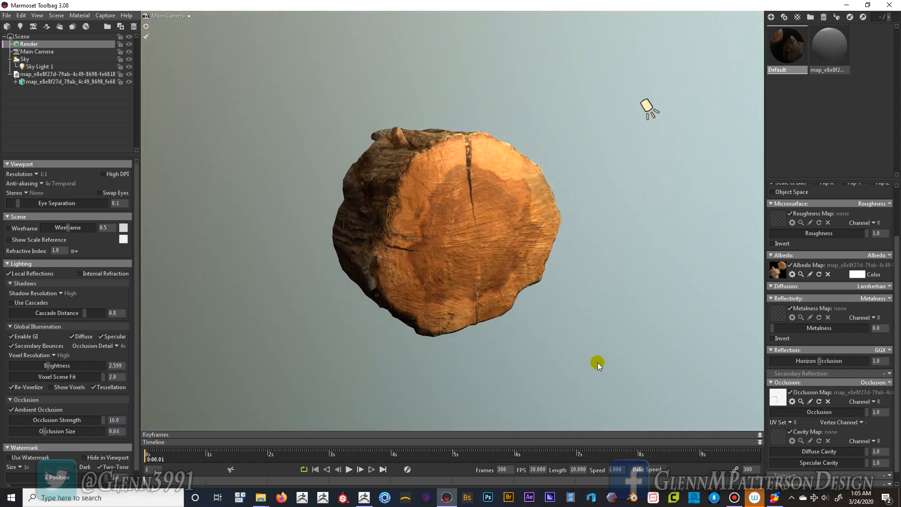
pyautogui.keyDown('alt'); pyautogui.moveTo(598, 363); pyautogui.dragTo(573, 351); pyautogui.keyUp('alt')
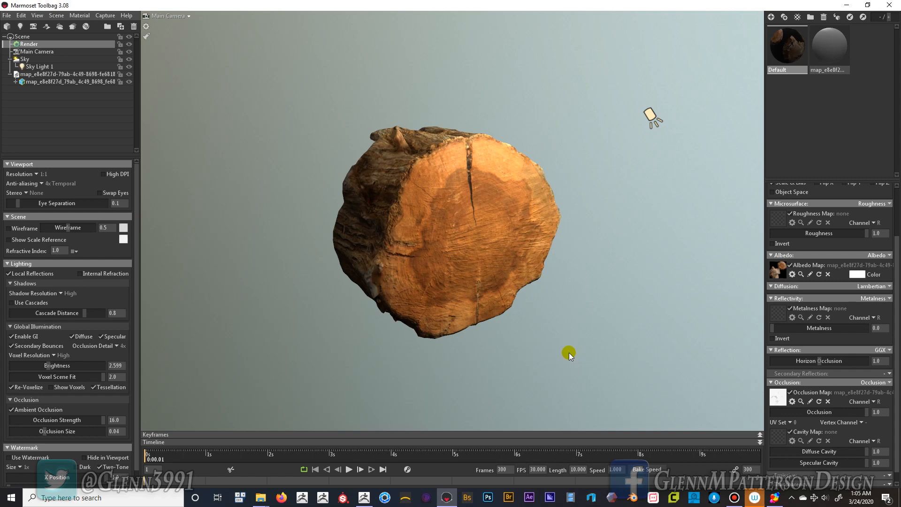
pyautogui.scroll(-2, 569, 354)
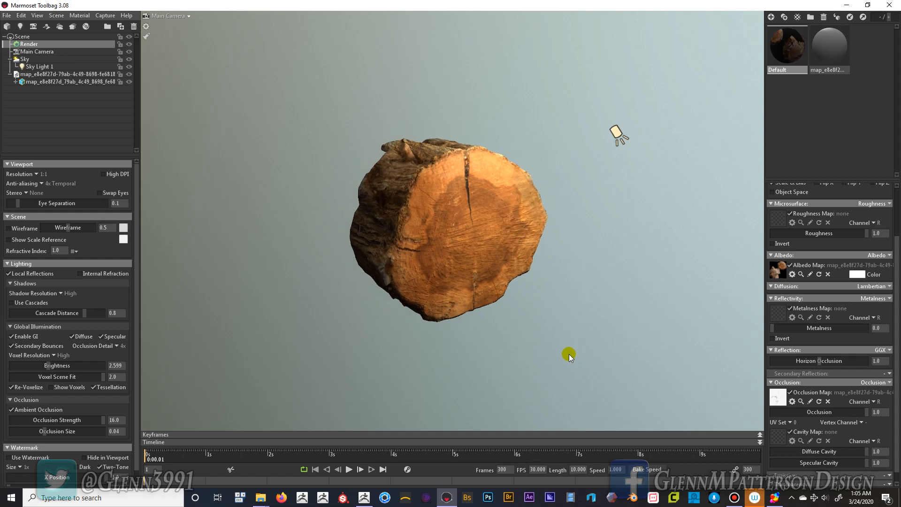
pyautogui.scroll(4, 568, 354)
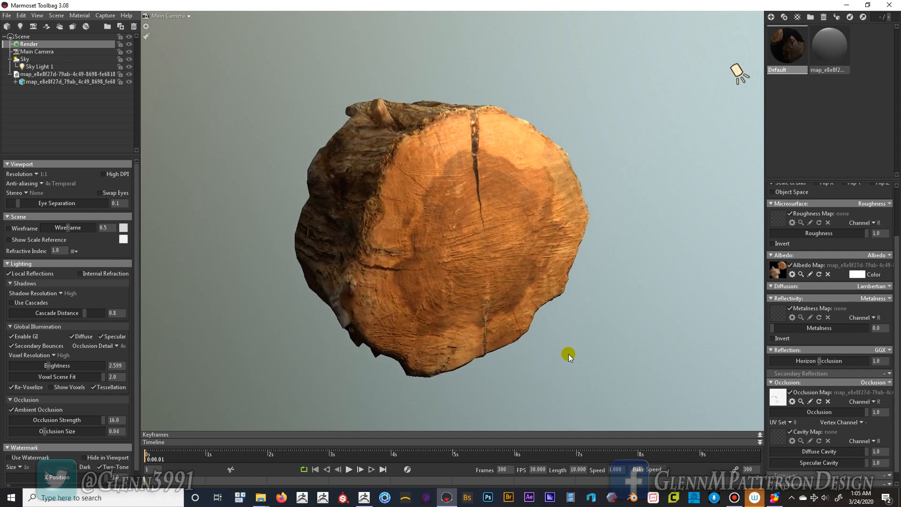
pyautogui.scroll(2, 568, 354)
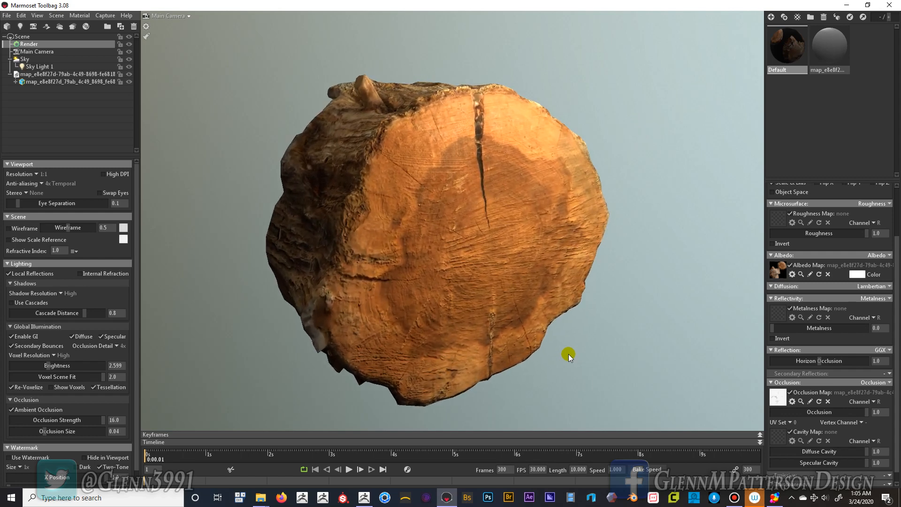
pyautogui.scroll(-4, 568, 354)
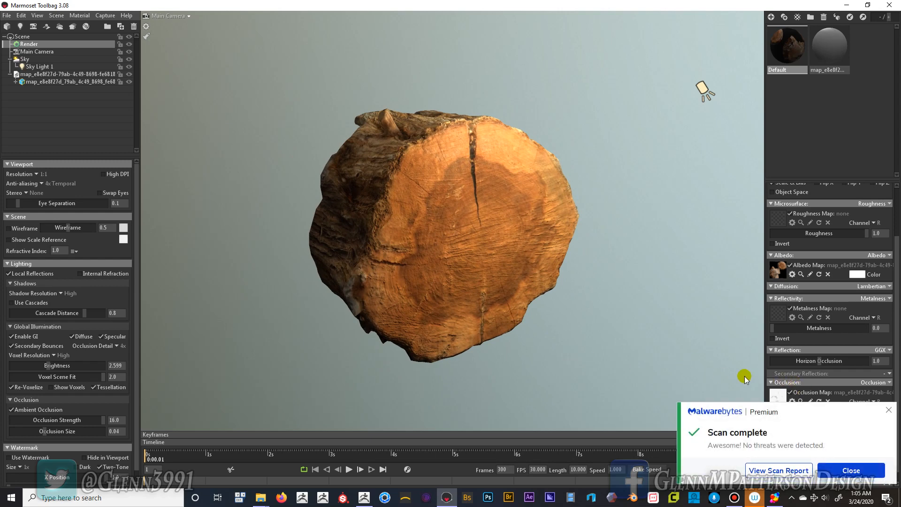
pyautogui.click(886, 411)
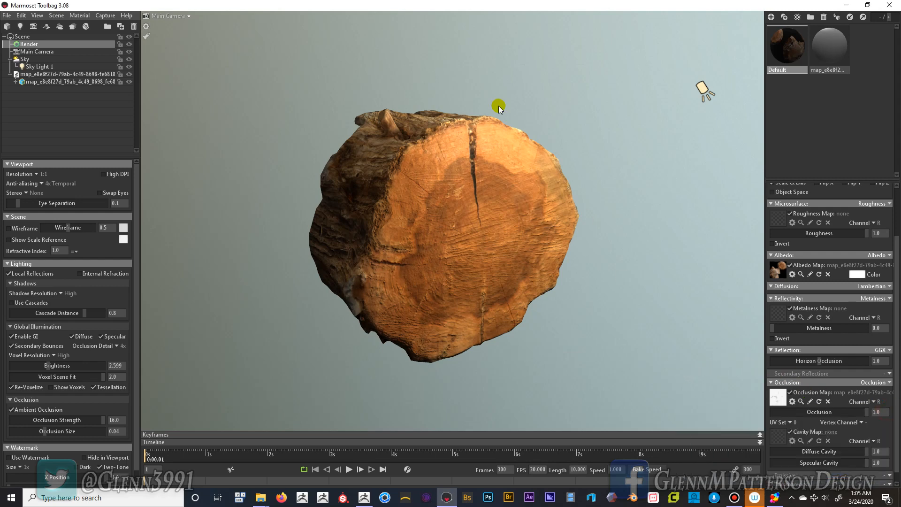
pyautogui.moveTo(483, 4)
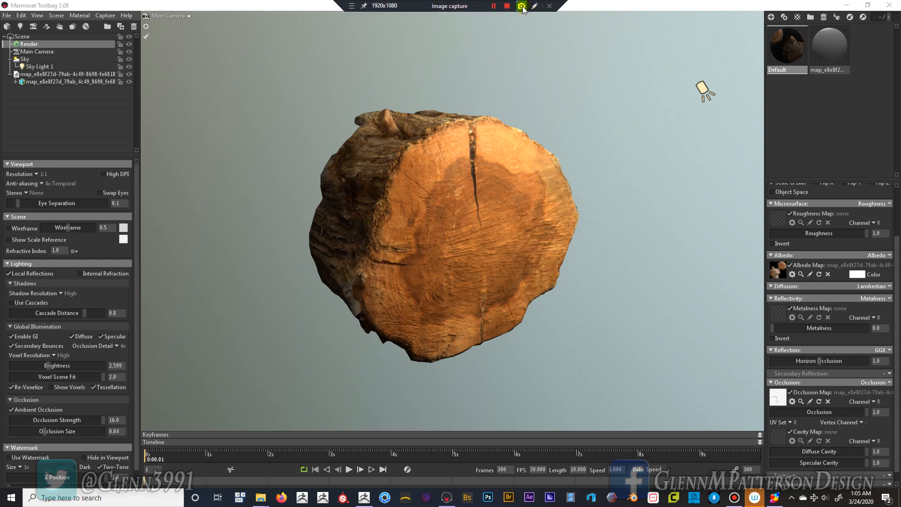